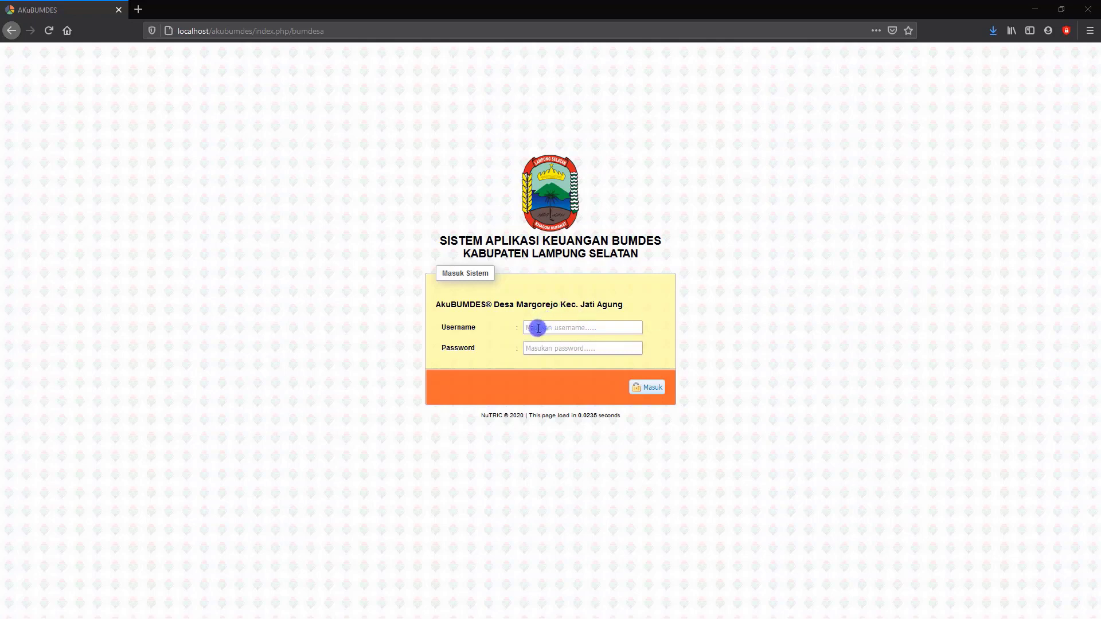
Enter the admin account's username in the Masuk Sistem login form.
{"action": "left_click", "coordinate": [538, 329]}
{"action": "left_click", "coordinate": [538, 331]}
{"action": "type", "text": "ad"}
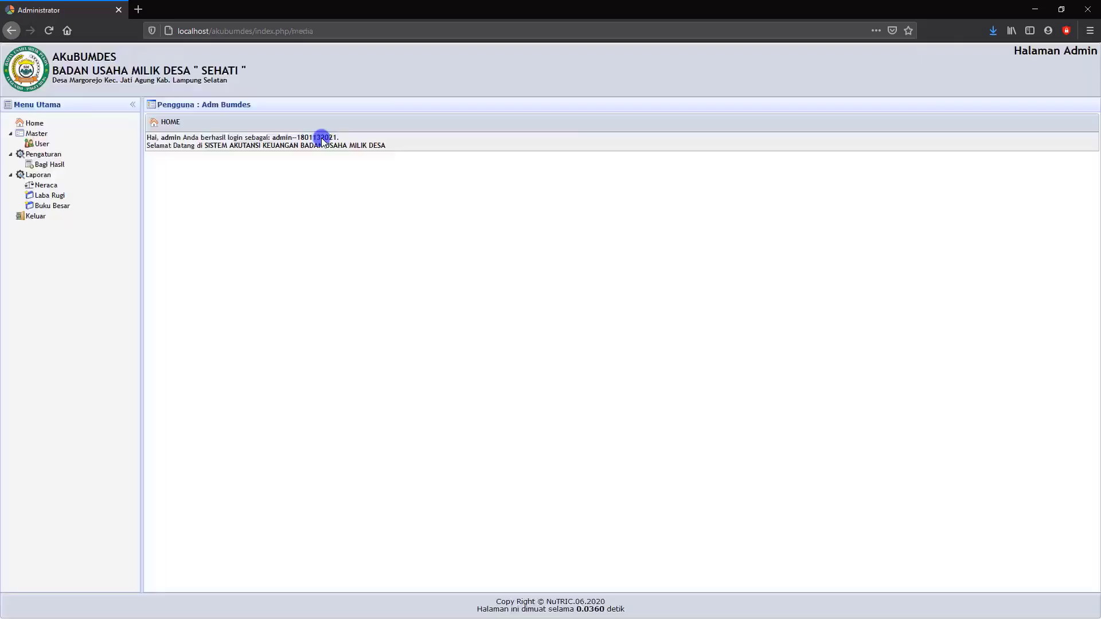
Open the Neraca report and display it as of 19-10-2020.
{"action": "left_click", "coordinate": [49, 186]}
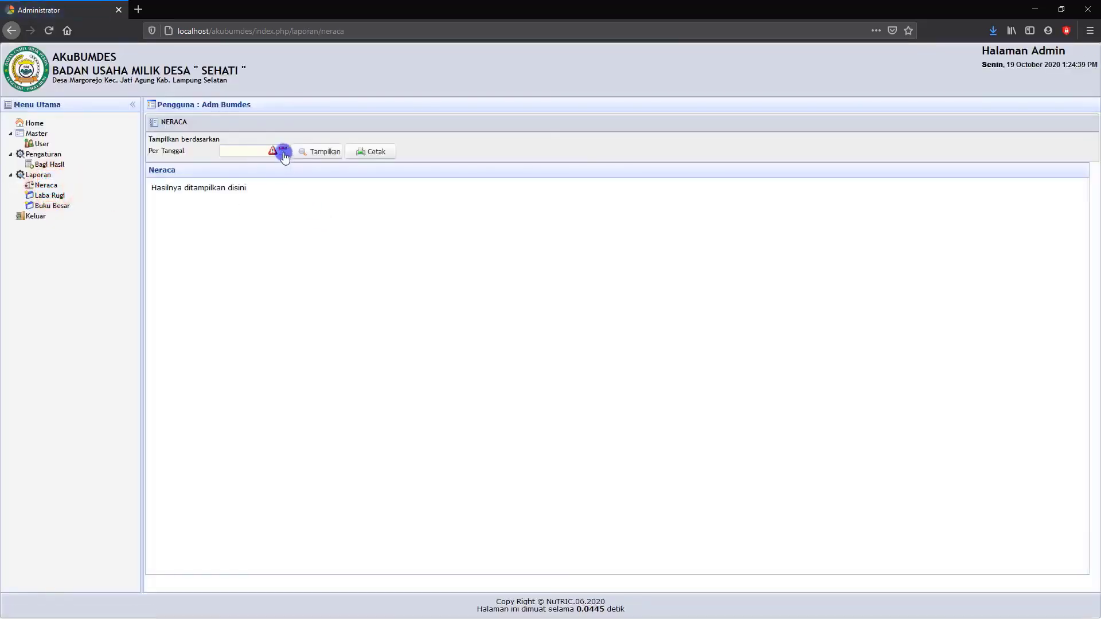
{"action": "left_click", "coordinate": [282, 151]}
{"action": "left_click", "coordinate": [242, 227]}
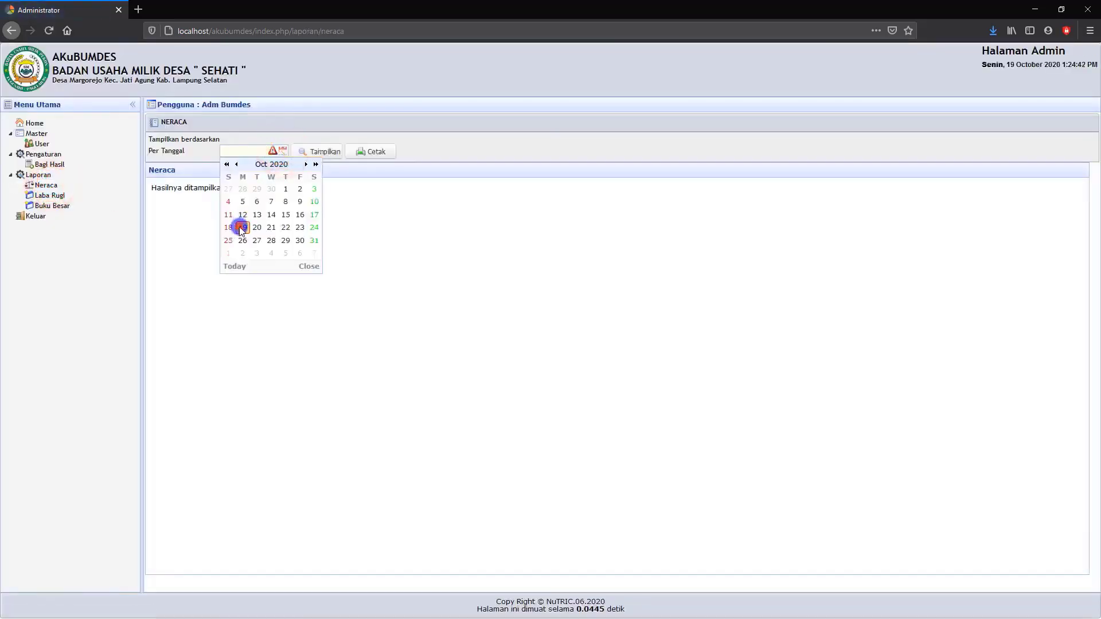
{"action": "left_click", "coordinate": [324, 152]}
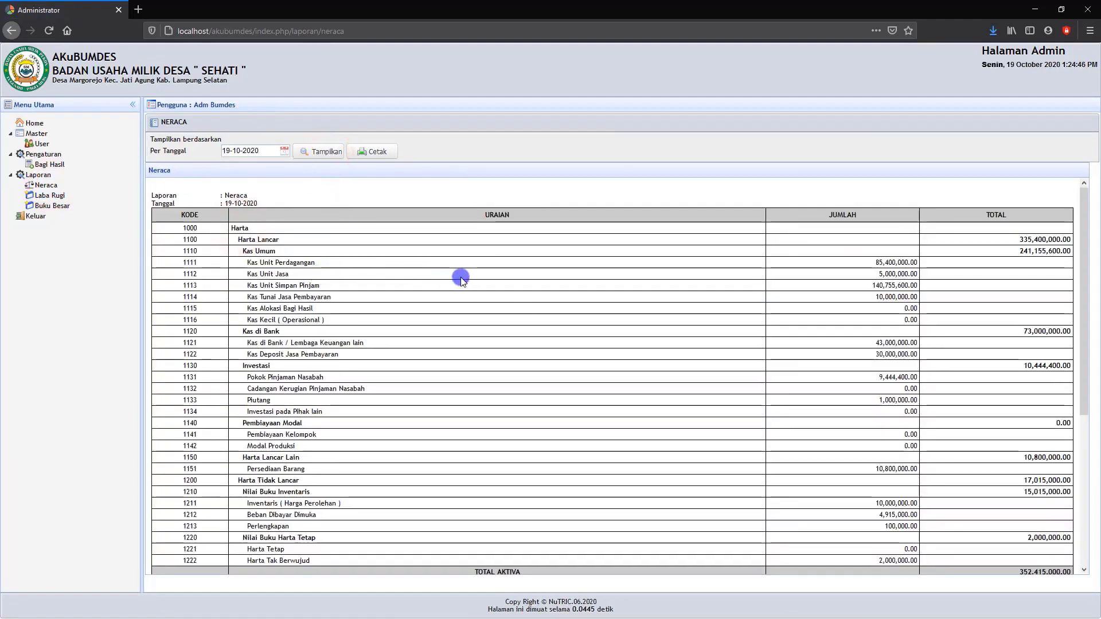
Examine the Neraca report's asset, debt and capital accounts with their amounts and totals.
{"action": "left_click", "coordinate": [266, 264]}
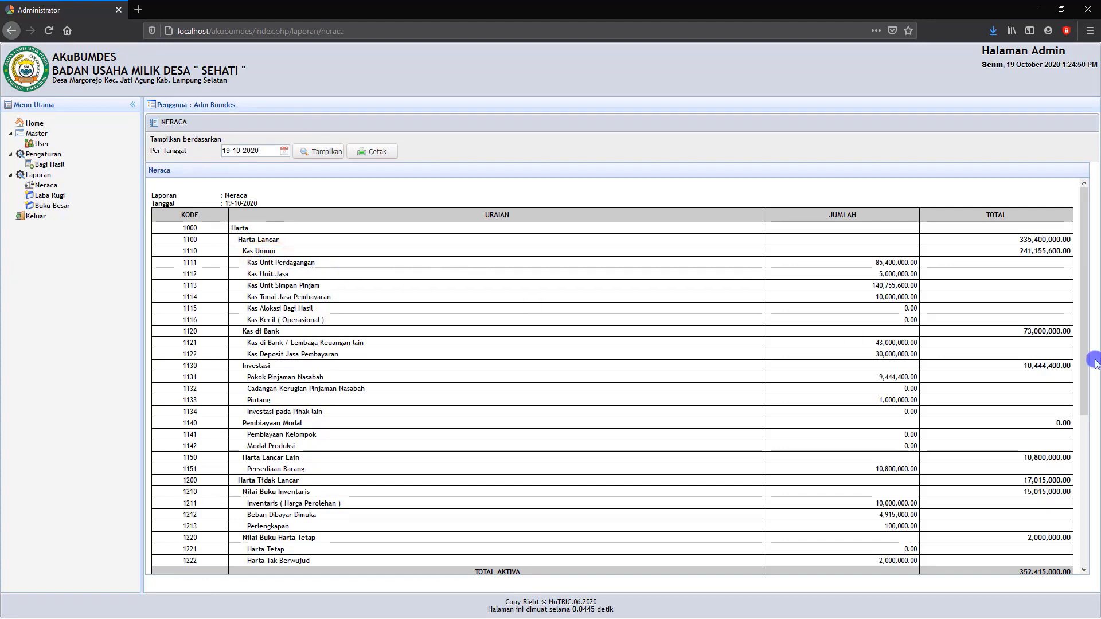
{"action": "scroll", "coordinate": [892, 275], "scroll_direction": "down", "scroll_amount": 4}
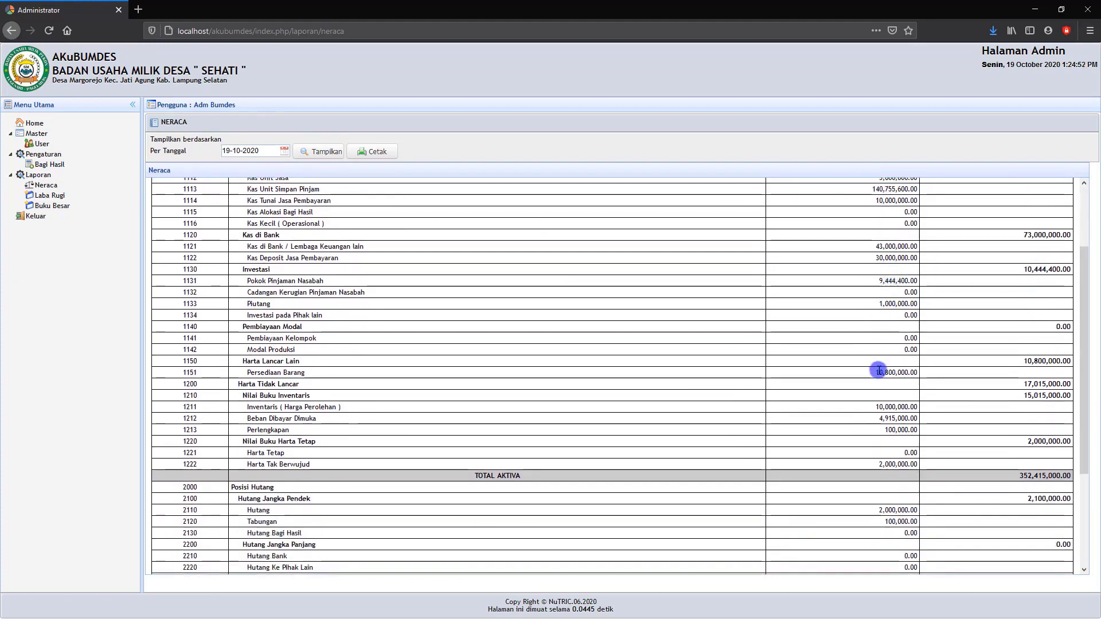
{"action": "scroll", "coordinate": [875, 373], "scroll_direction": "down", "scroll_amount": 1}
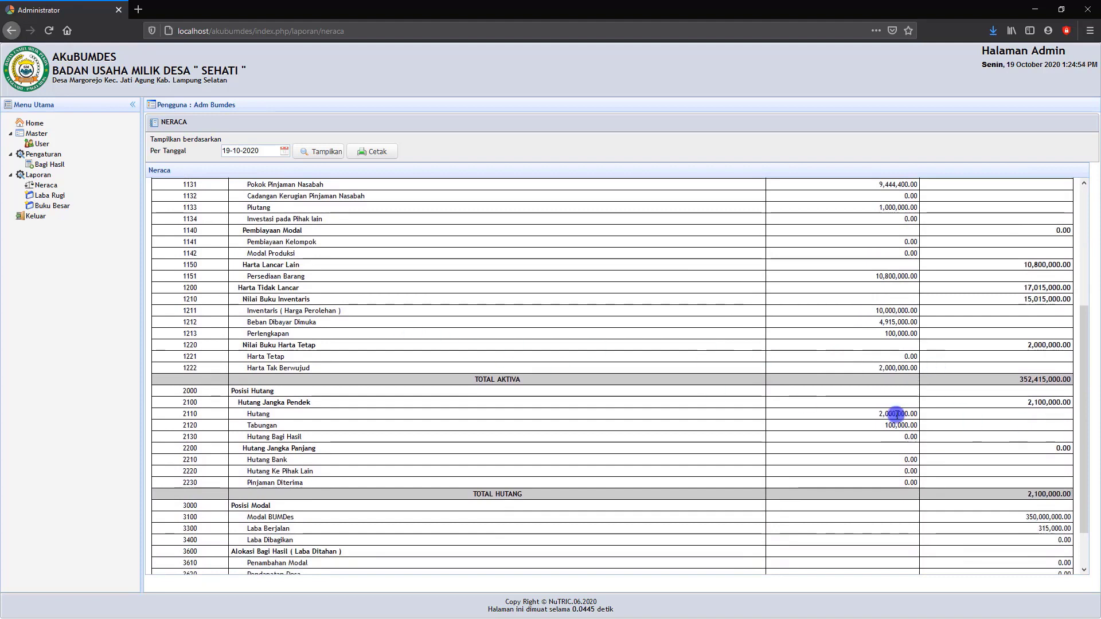
{"action": "scroll", "coordinate": [897, 533], "scroll_direction": "down", "scroll_amount": 2}
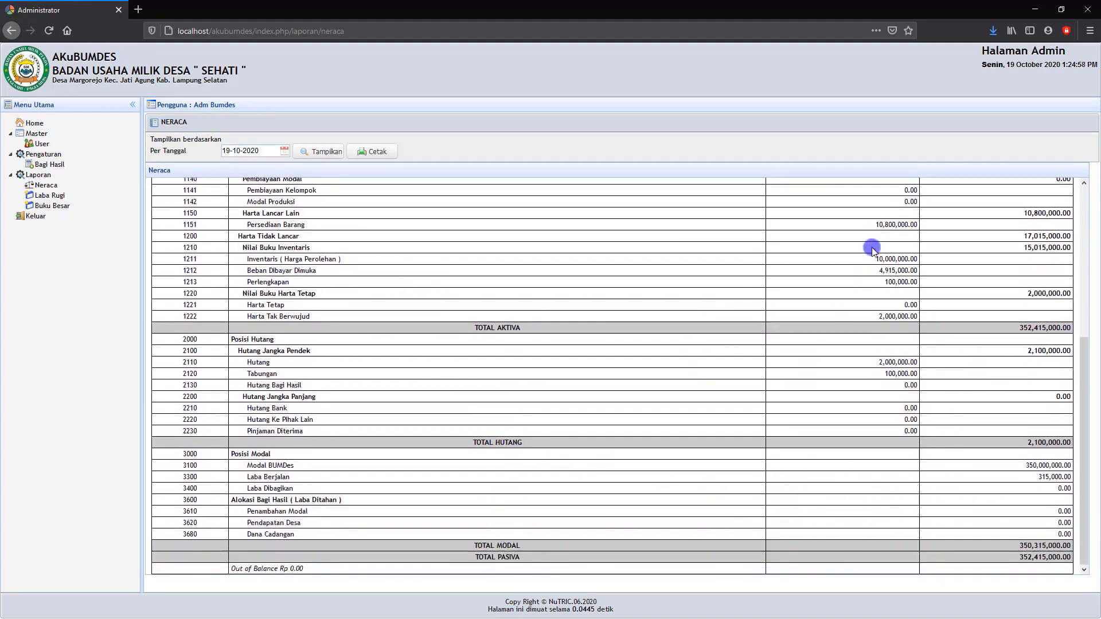
{"action": "scroll", "coordinate": [903, 304], "scroll_direction": "up", "scroll_amount": 5}
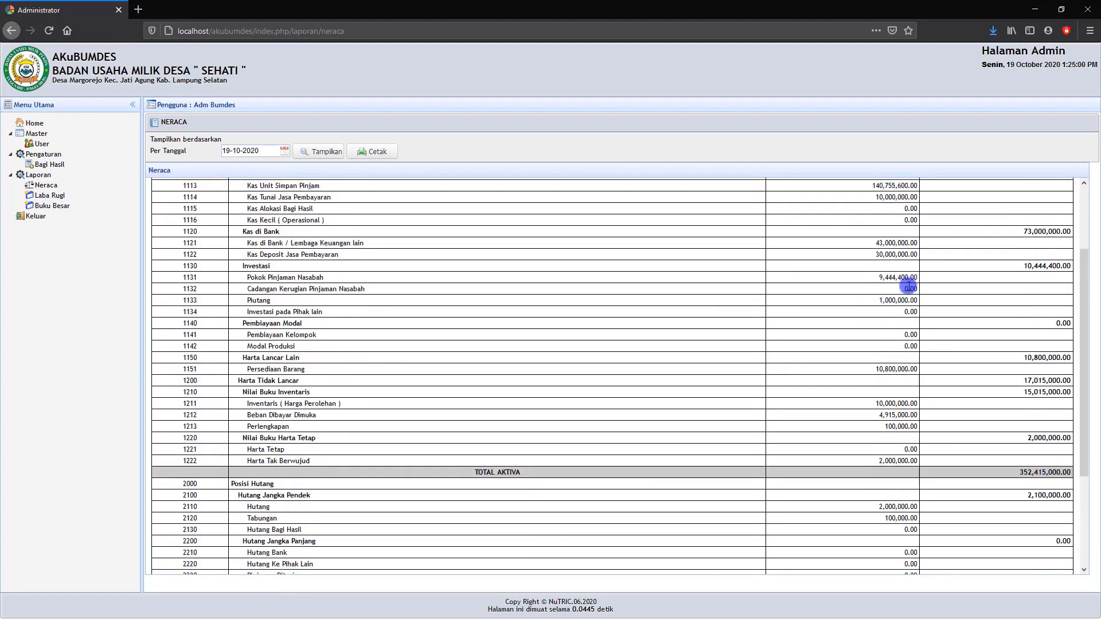
{"action": "scroll", "coordinate": [899, 211], "scroll_direction": "up", "scroll_amount": 3}
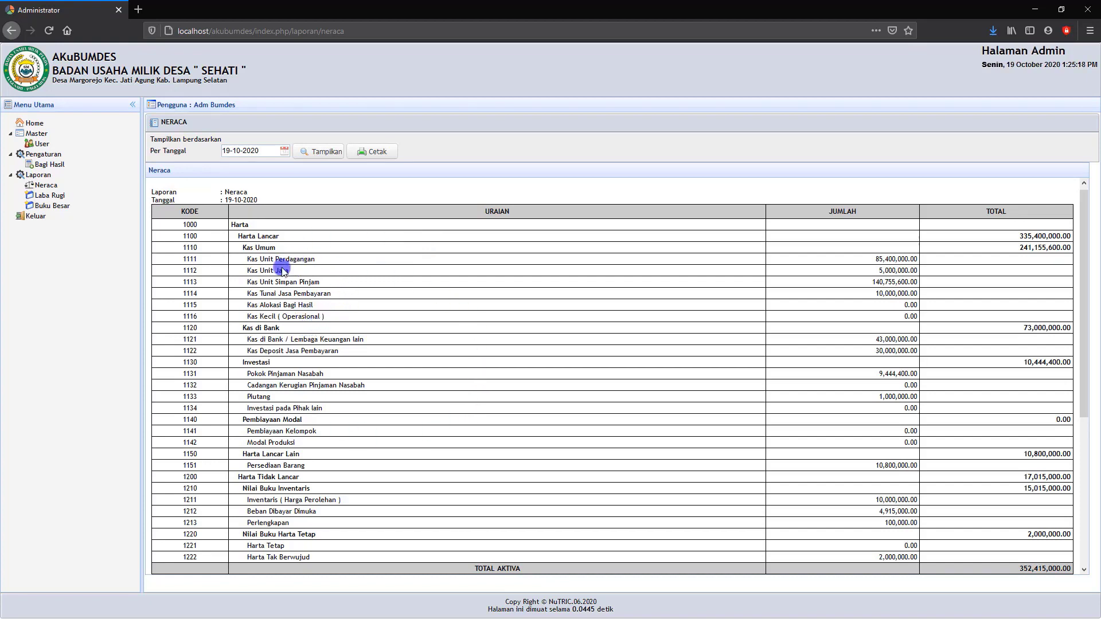
{"action": "double_click", "coordinate": [267, 317]}
{"action": "left_click", "coordinate": [269, 316]}
{"action": "scroll", "coordinate": [356, 360], "scroll_direction": "down", "scroll_amount": 4}
{"action": "scroll", "coordinate": [357, 360], "scroll_direction": "up", "scroll_amount": 4}
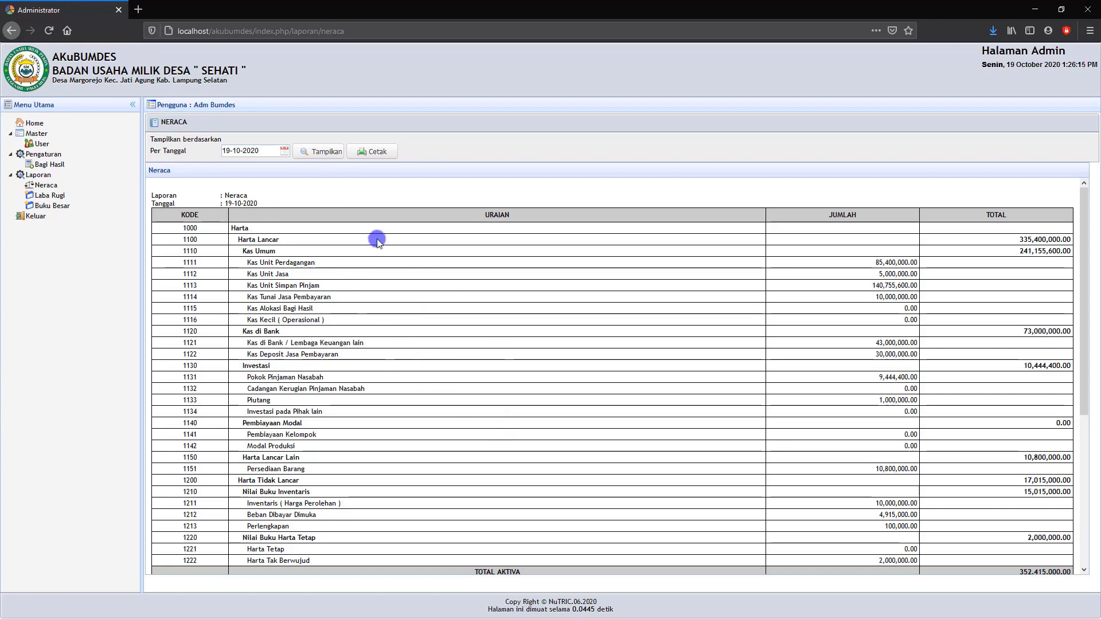
{"action": "scroll", "coordinate": [377, 239], "scroll_direction": "down", "scroll_amount": 5}
{"action": "scroll", "coordinate": [336, 364], "scroll_direction": "up", "scroll_amount": 4}
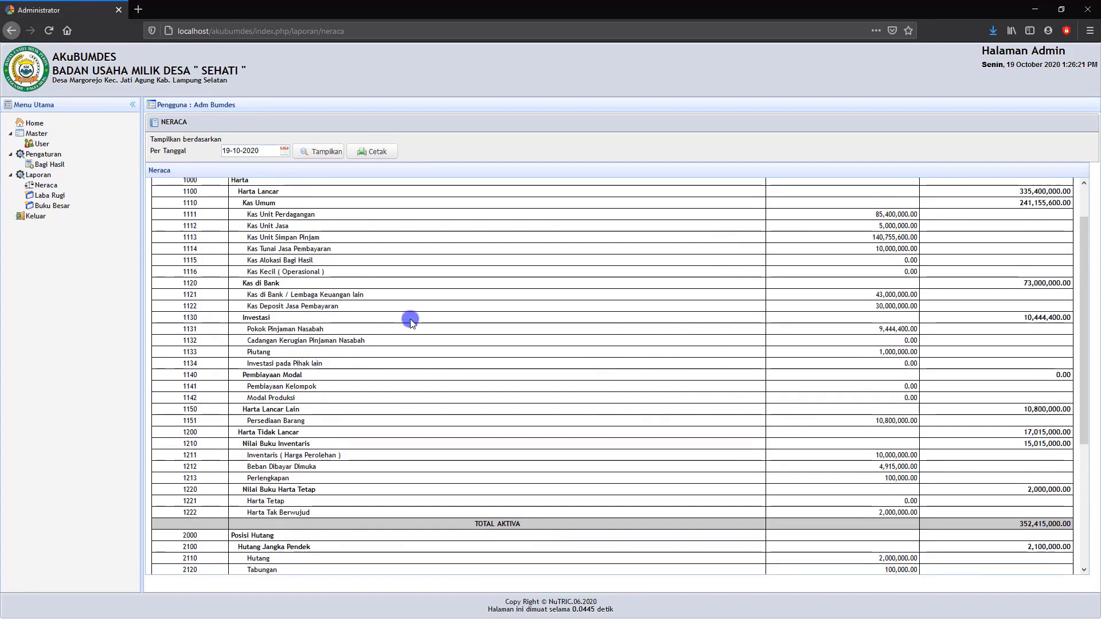
Open the Laba Rugi report and display it for 01-10-2020 to 31-10-2020.
{"action": "left_click", "coordinate": [46, 196]}
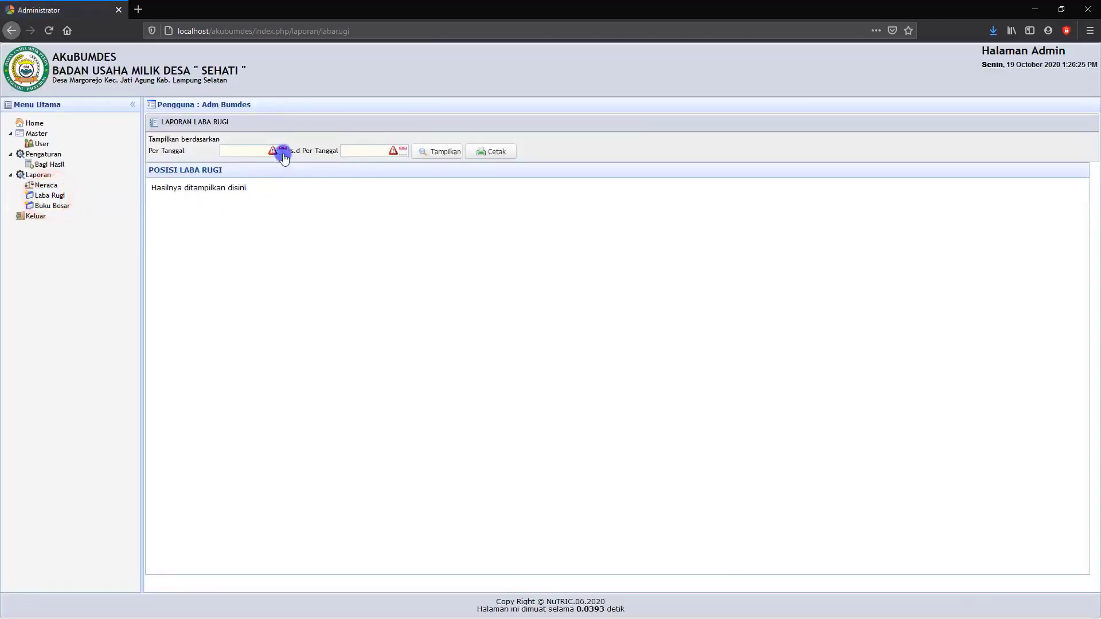
{"action": "left_click", "coordinate": [282, 151]}
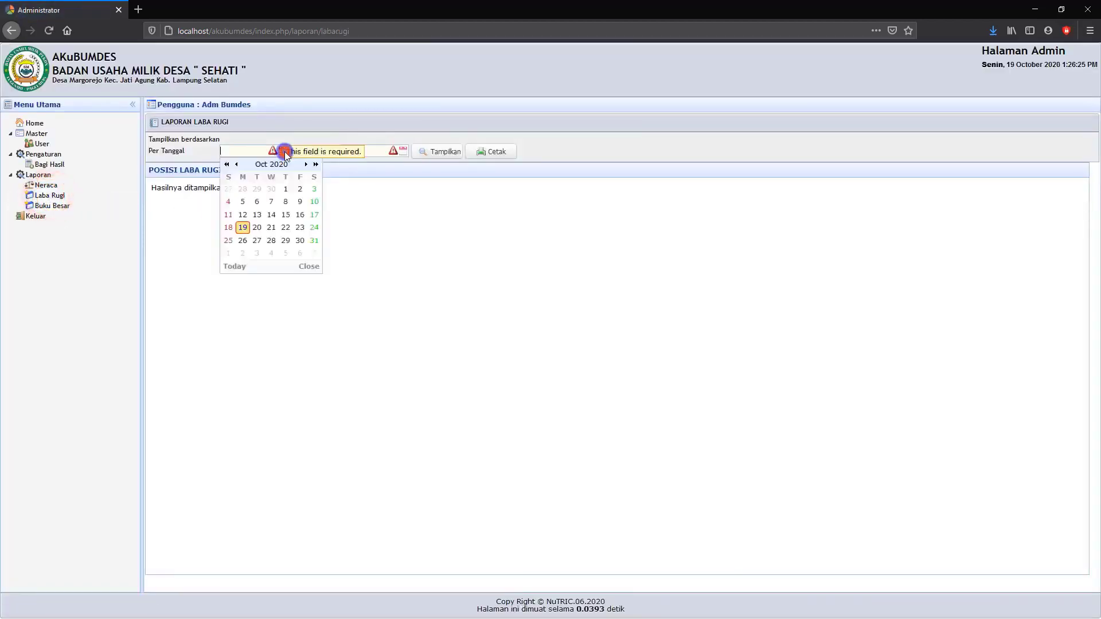
{"action": "left_click", "coordinate": [286, 189]}
{"action": "left_click", "coordinate": [404, 152]}
{"action": "left_click", "coordinate": [435, 240]}
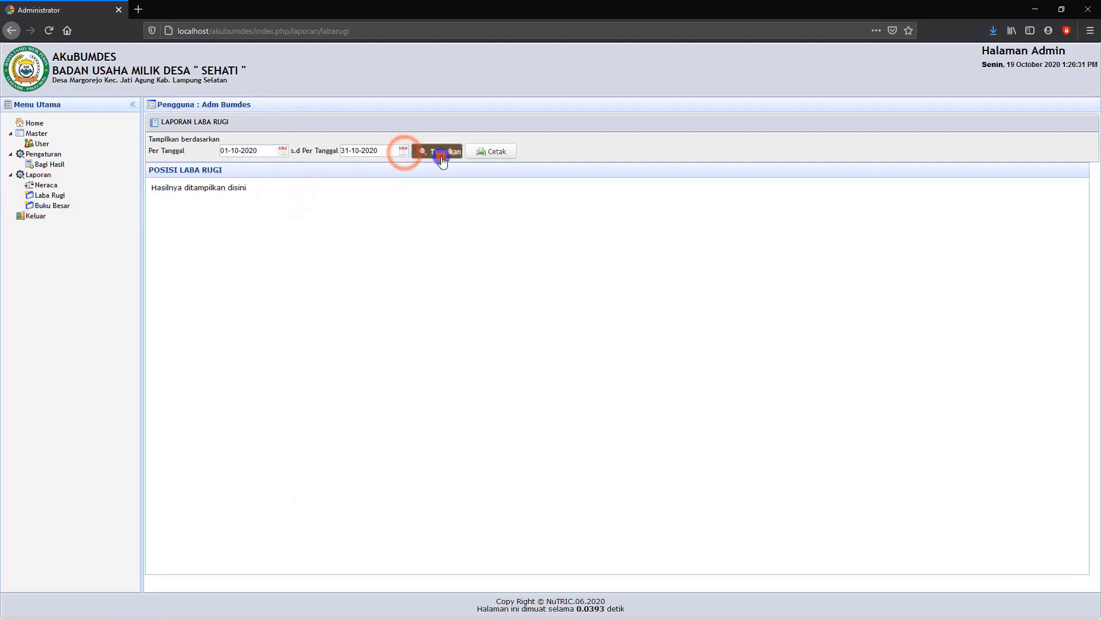
{"action": "left_click", "coordinate": [441, 152]}
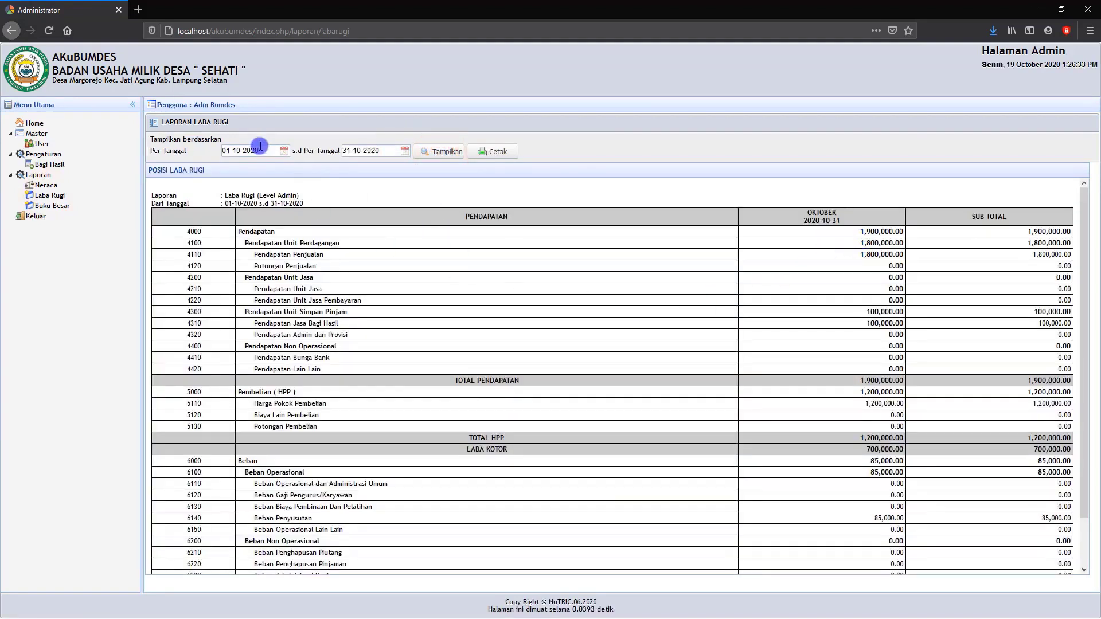
Change the Laba Rugi report's start date to 01-01-2020.
{"action": "left_click", "coordinate": [285, 151]}
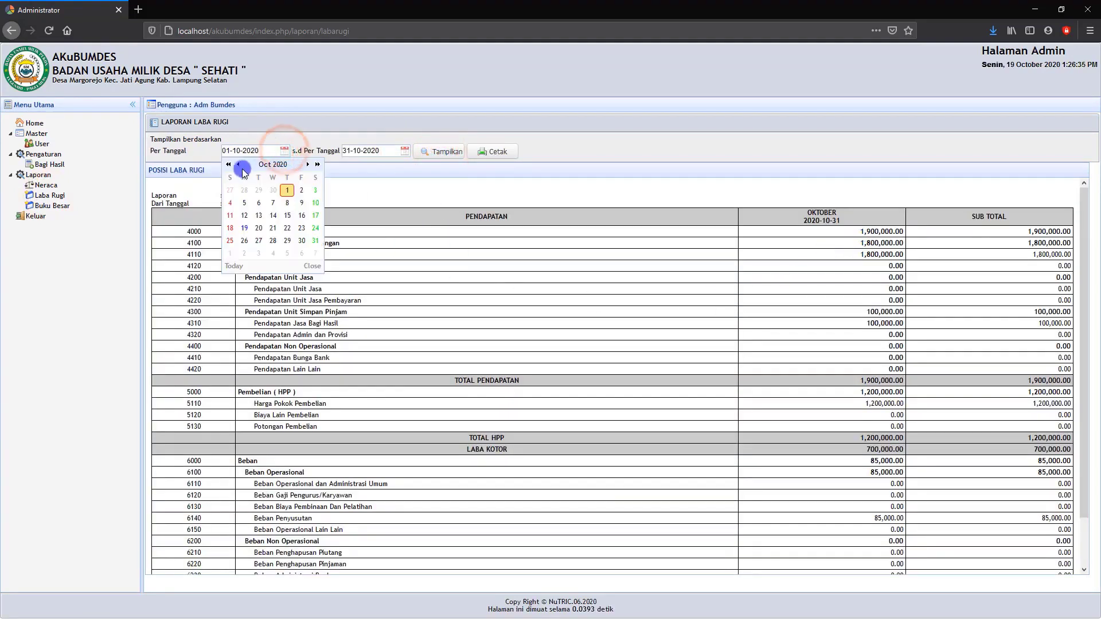
{"action": "left_click", "coordinate": [239, 164]}
{"action": "left_click", "coordinate": [239, 165]}
{"action": "left_click", "coordinate": [240, 165]}
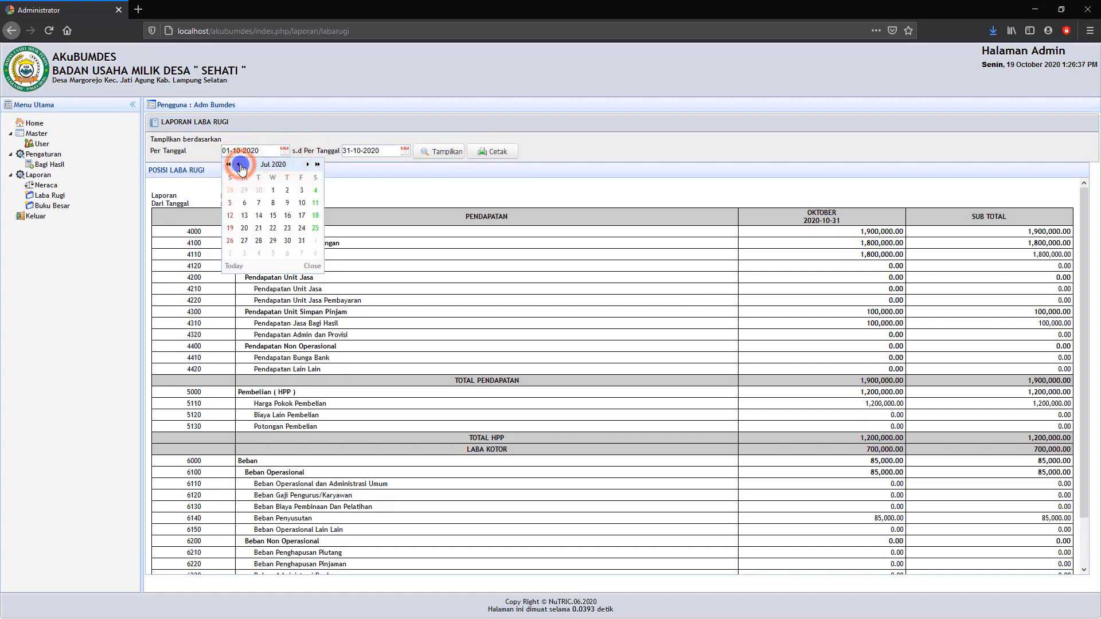
{"action": "left_click", "coordinate": [239, 164]}
{"action": "left_click", "coordinate": [239, 164]}
{"action": "left_click", "coordinate": [240, 165]}
{"action": "left_click", "coordinate": [240, 164]}
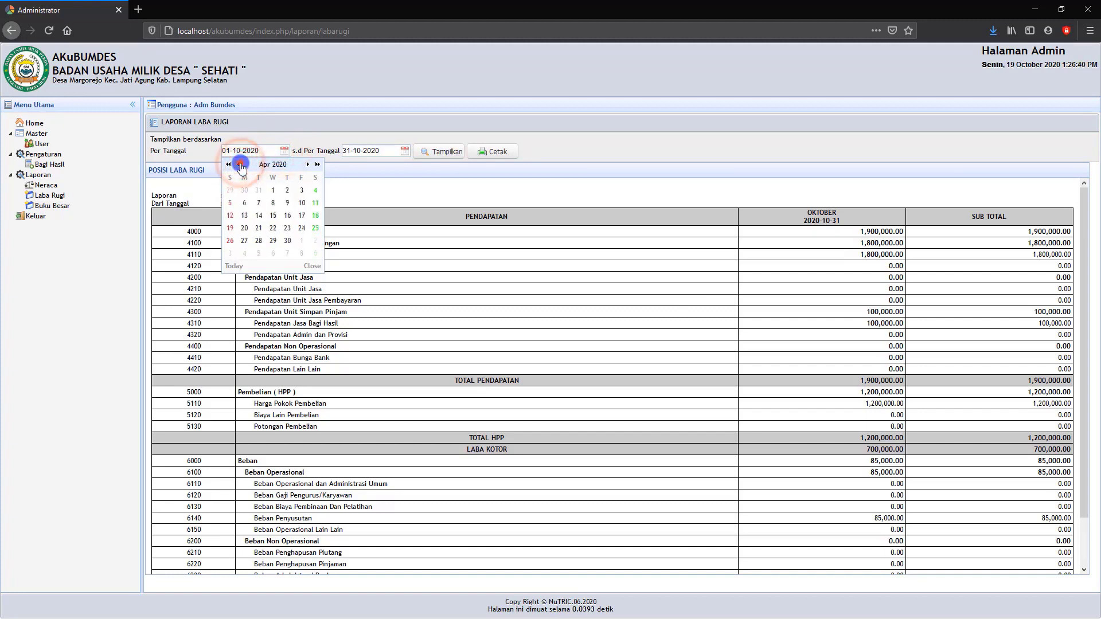
{"action": "left_click", "coordinate": [239, 165]}
{"action": "left_click", "coordinate": [240, 166]}
{"action": "left_click", "coordinate": [273, 190]}
Set the Laba Rugi report's end date to 31-12-2020 and display the report again.
{"action": "left_click", "coordinate": [405, 152]}
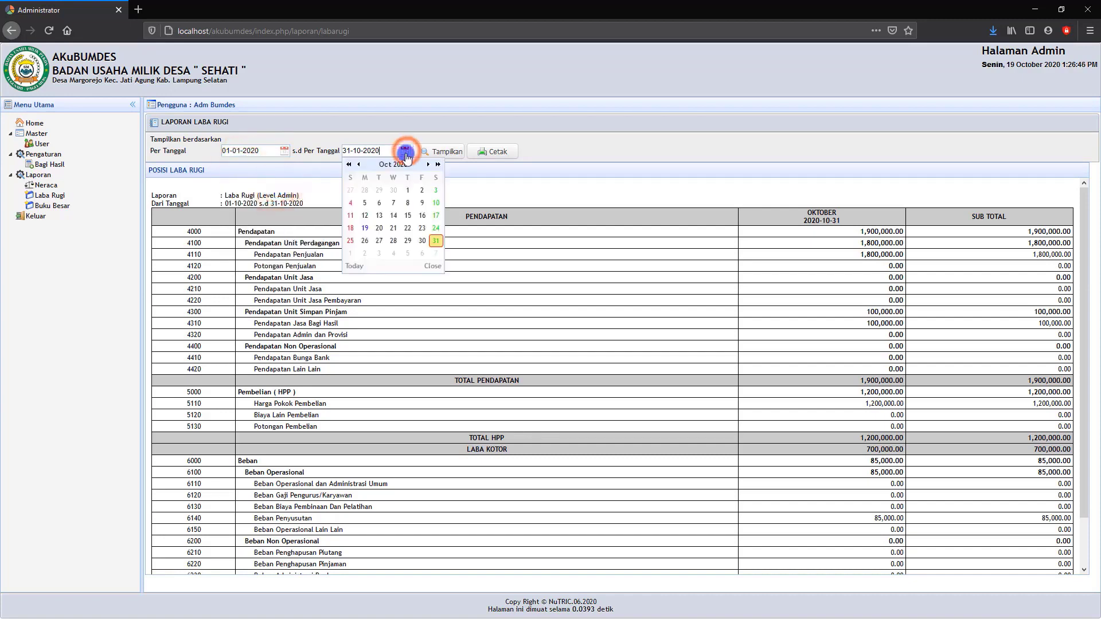
{"action": "left_click", "coordinate": [428, 166]}
{"action": "left_click", "coordinate": [427, 165]}
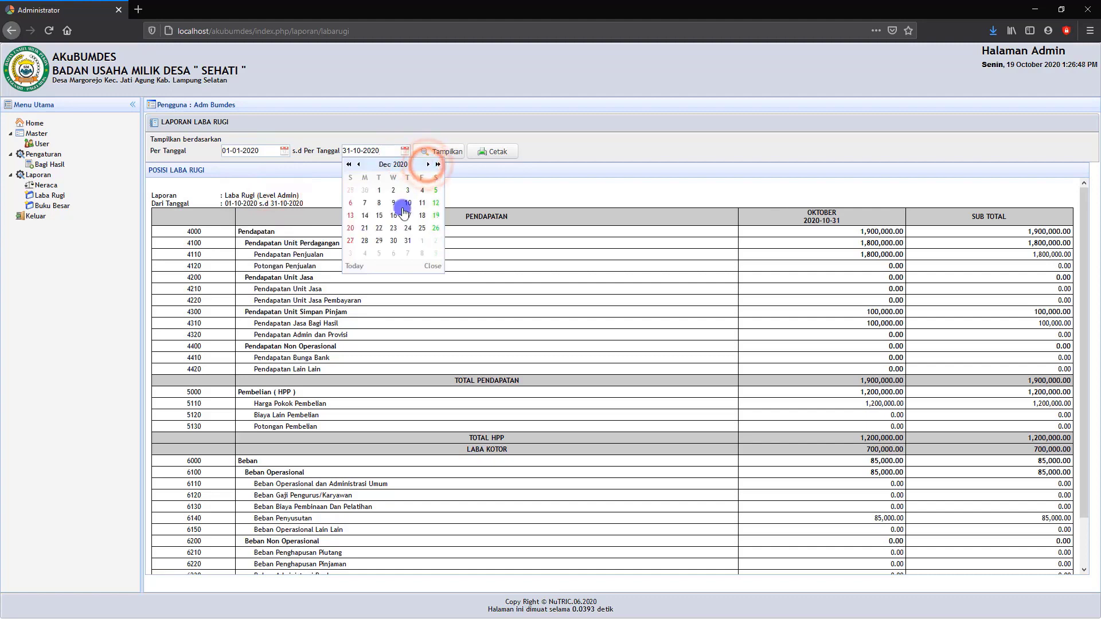
{"action": "left_click", "coordinate": [439, 151]}
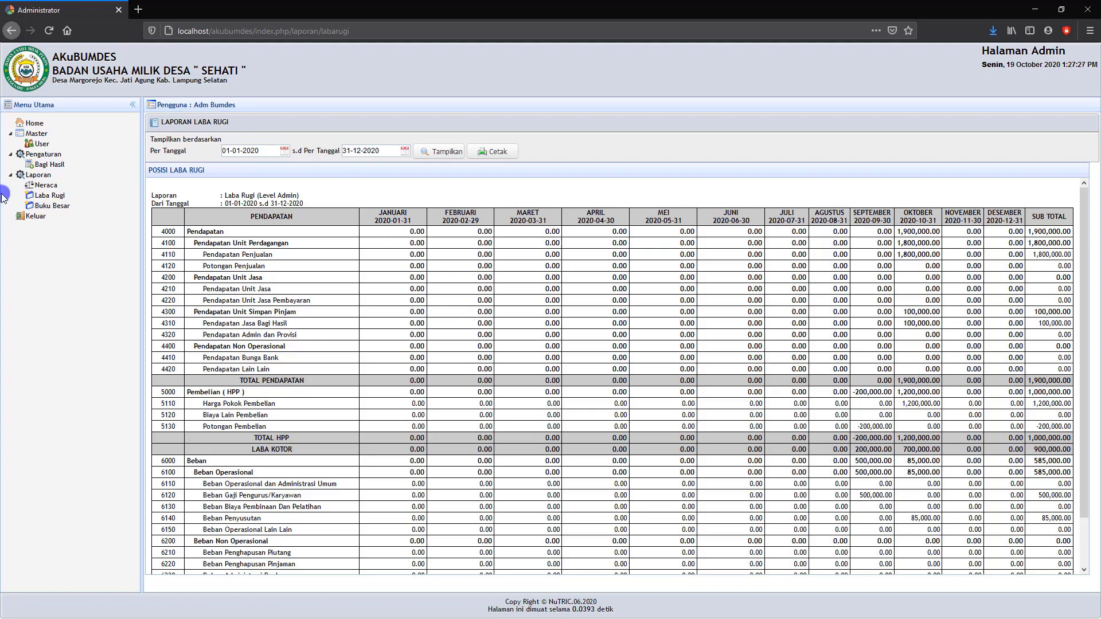
Open the Buku Besar report and choose account 1111 Kas Unit Perdagangan.
{"action": "left_click", "coordinate": [54, 208]}
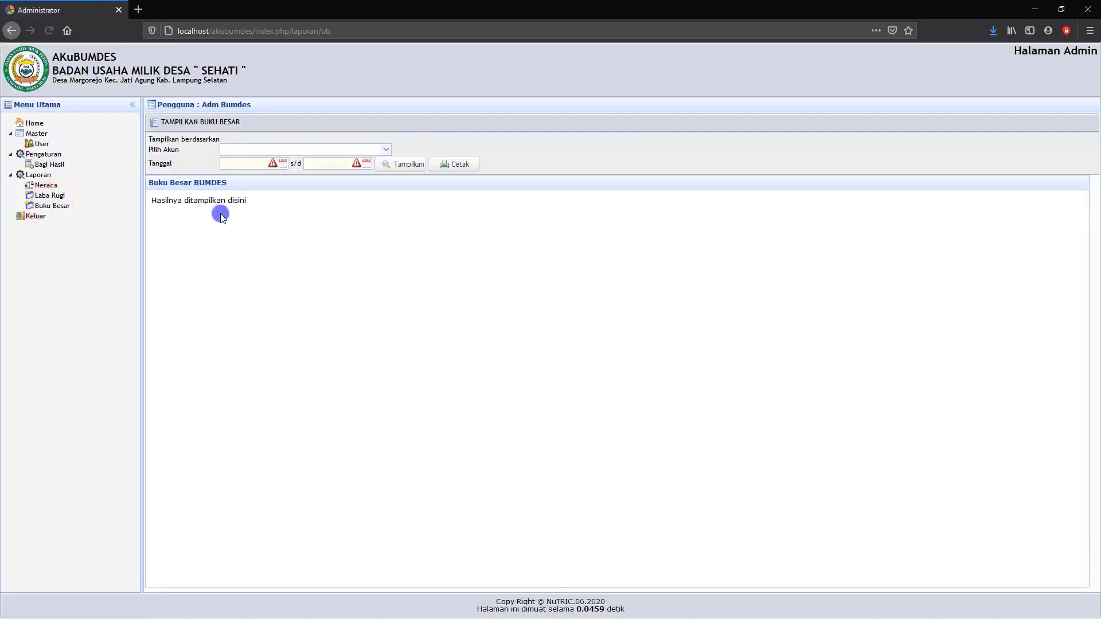
{"action": "left_click", "coordinate": [387, 148]}
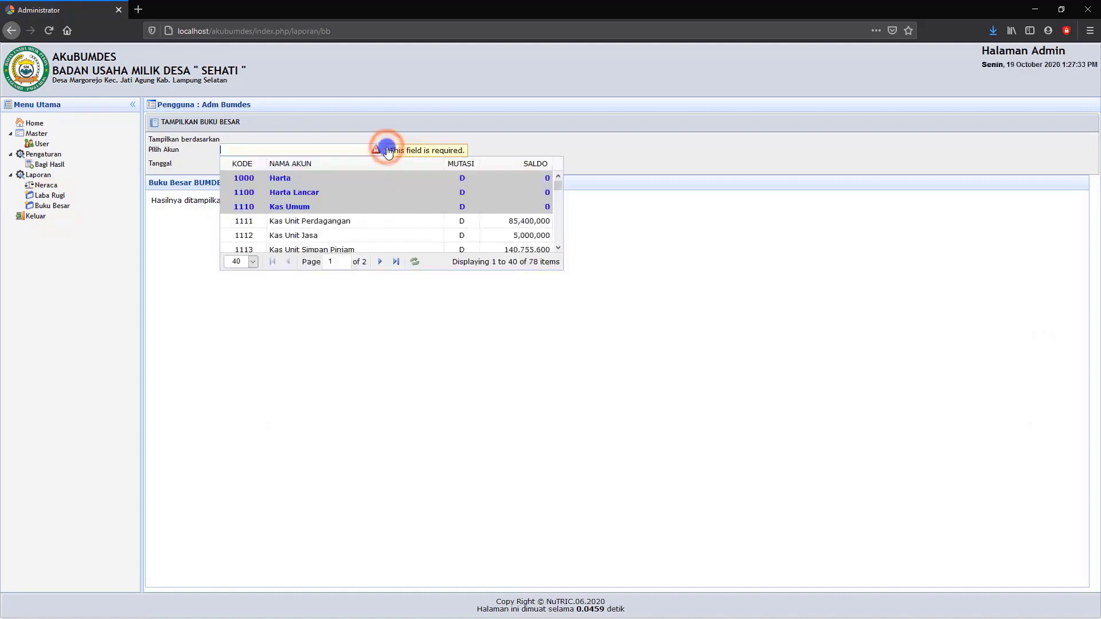
{"action": "left_click", "coordinate": [298, 221]}
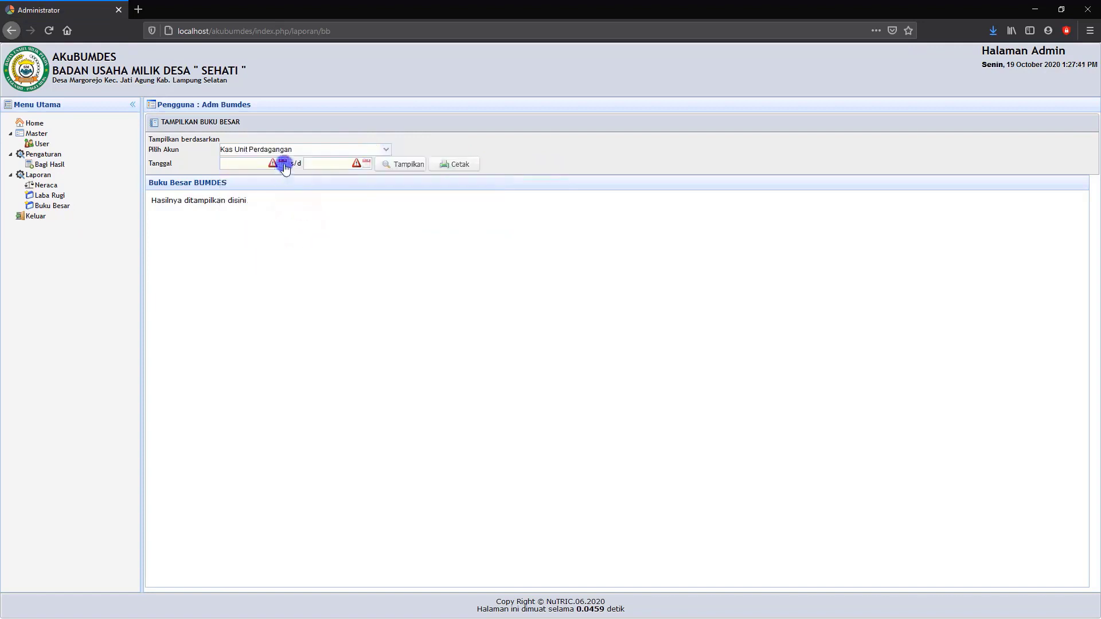
Set the Buku Besar date range from 01-09-2020 to 19-10-2020.
{"action": "left_click", "coordinate": [283, 164]}
{"action": "left_click", "coordinate": [237, 178]}
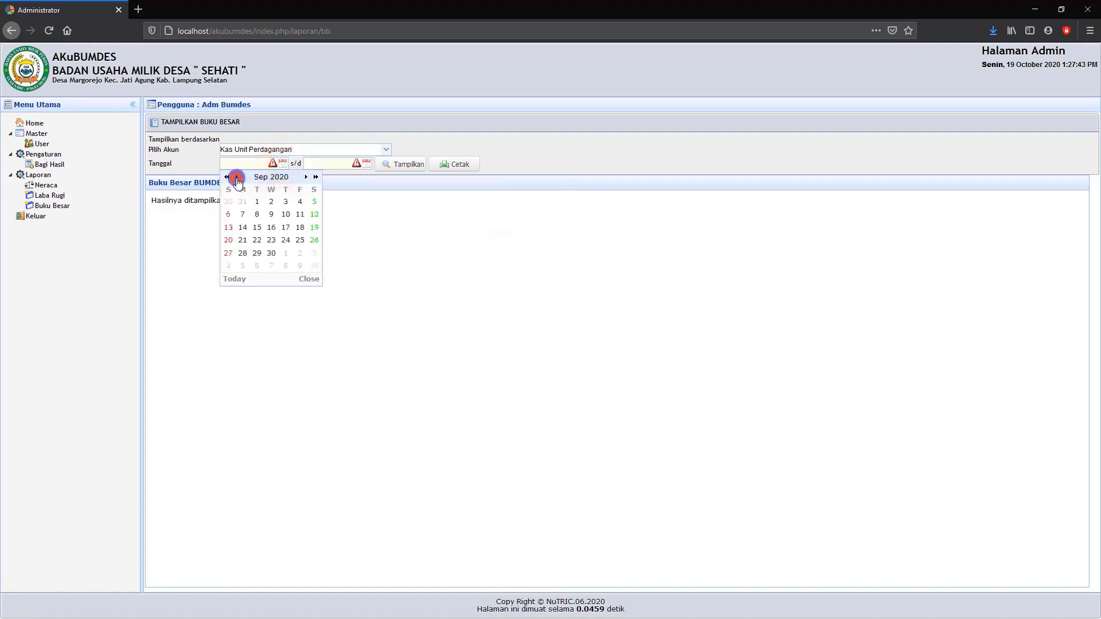
{"action": "left_click", "coordinate": [256, 203]}
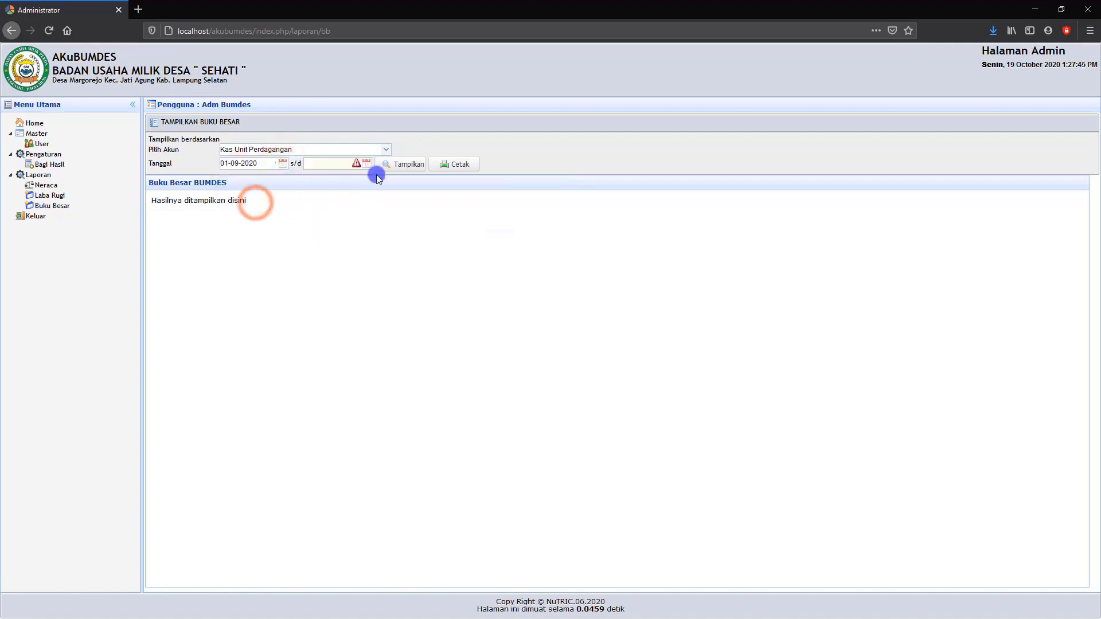
{"action": "left_click", "coordinate": [366, 164]}
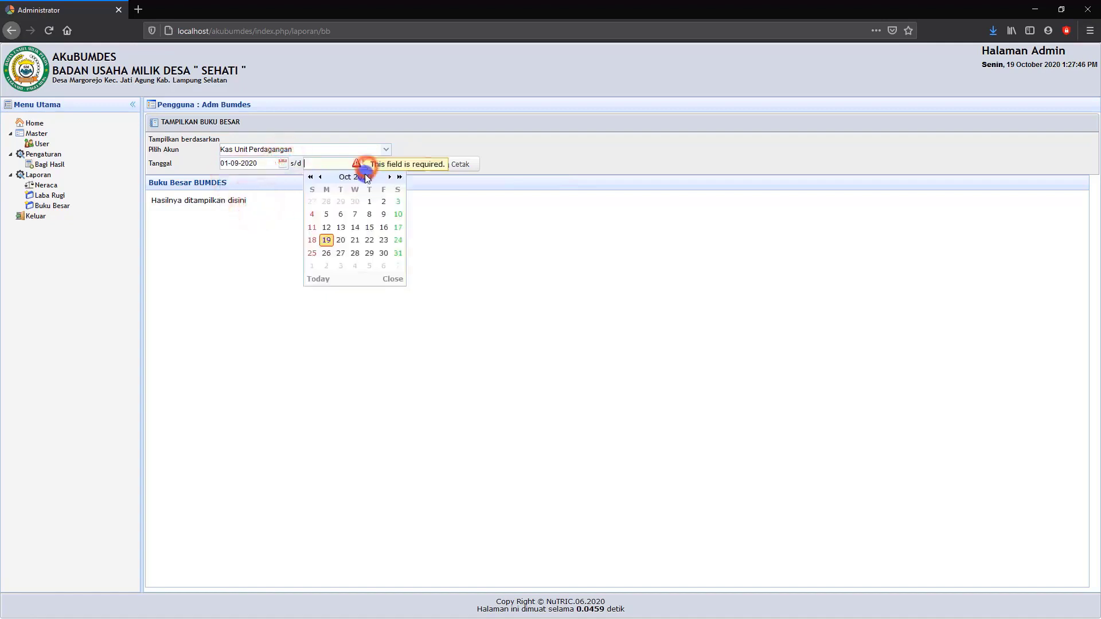
{"action": "left_click", "coordinate": [327, 240]}
Display the Kas Unit Perdagangan ledger and open its printable PDF, returning to the application page when done.
{"action": "left_click", "coordinate": [406, 167]}
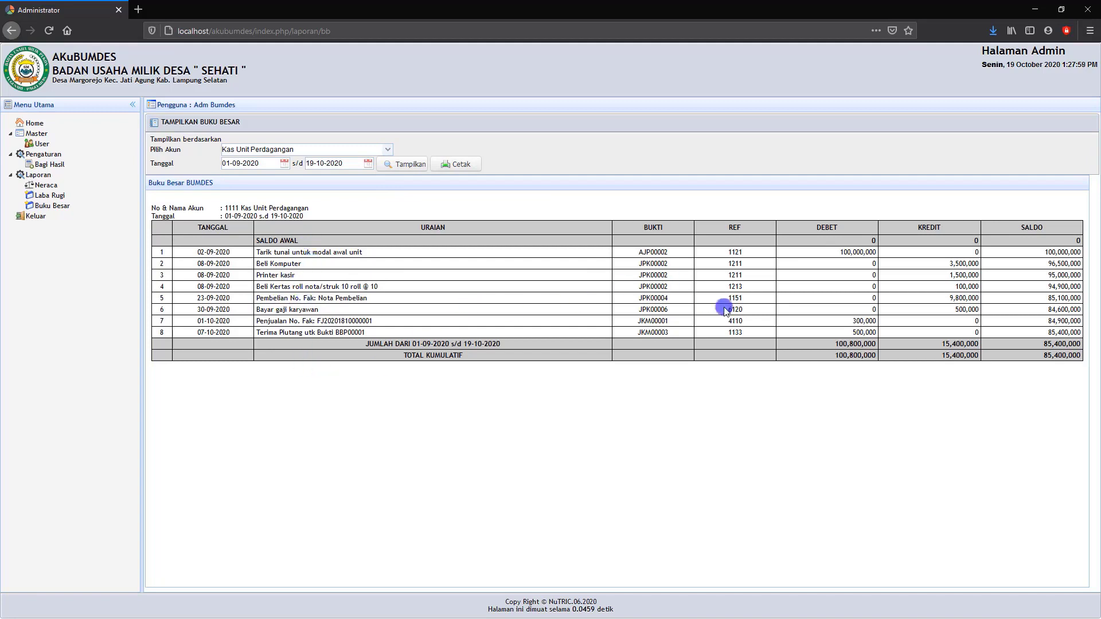
{"action": "left_click", "coordinate": [466, 165]}
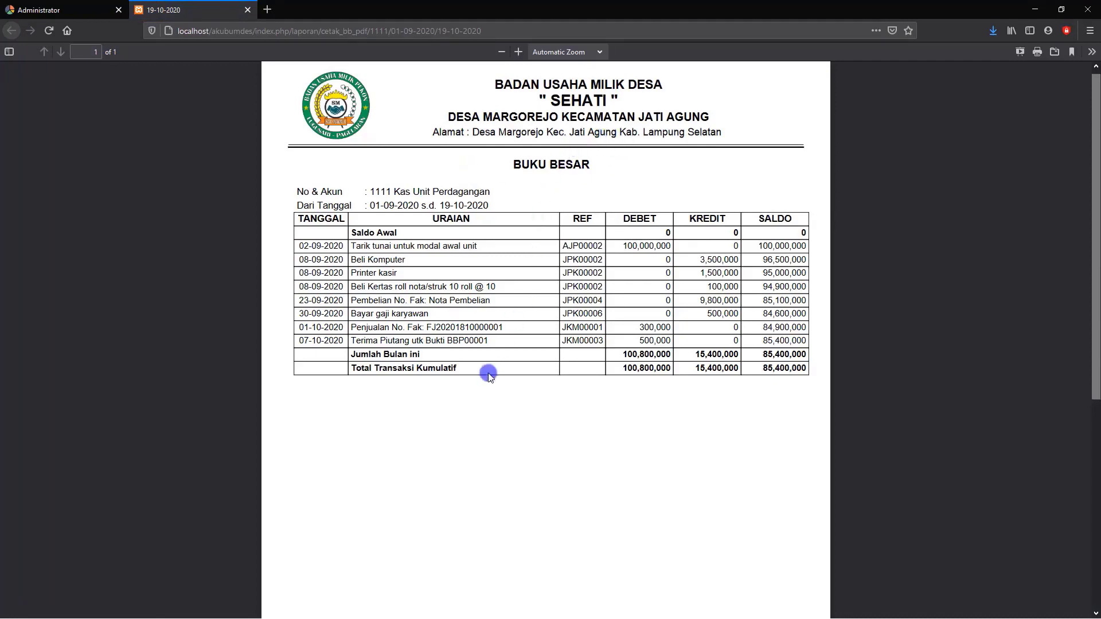
{"action": "left_click", "coordinate": [83, 10]}
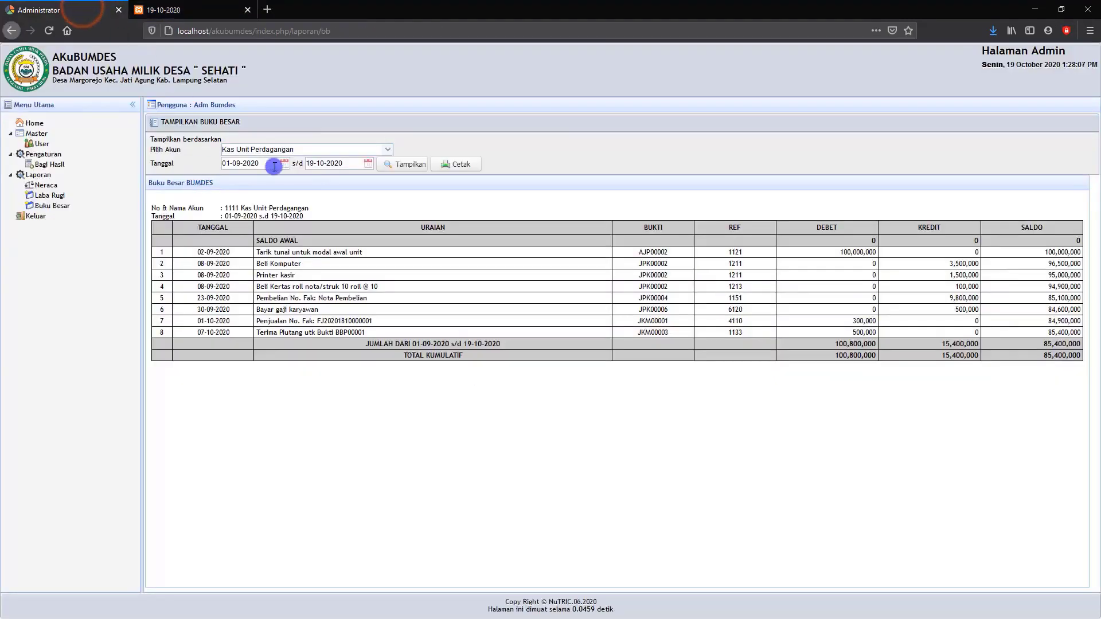
Change the Buku Besar account to 1113 Kas Unit Simpan Pinjam.
{"action": "left_click", "coordinate": [388, 150]}
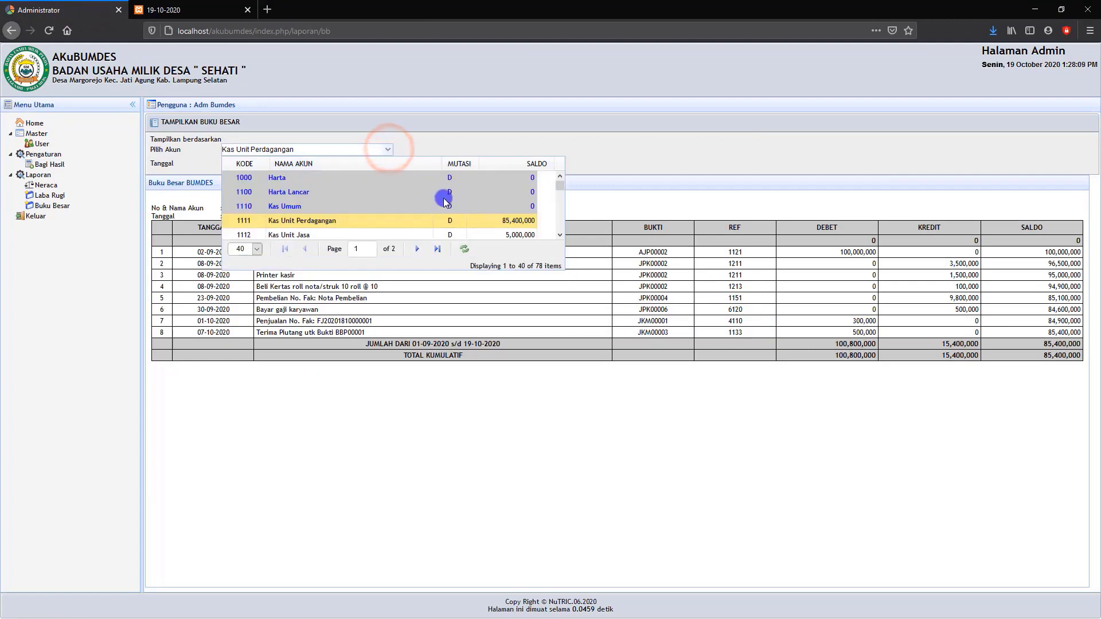
{"action": "scroll", "coordinate": [488, 224], "scroll_direction": "down", "scroll_amount": 2}
{"action": "scroll", "coordinate": [401, 198], "scroll_direction": "up", "scroll_amount": 2}
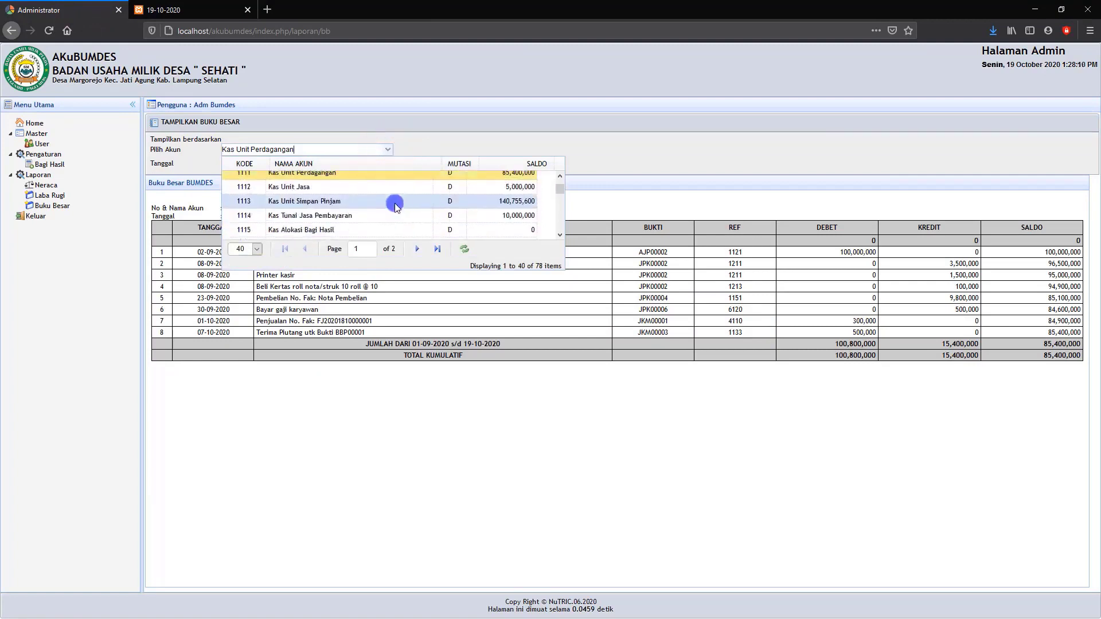
{"action": "left_click", "coordinate": [334, 202]}
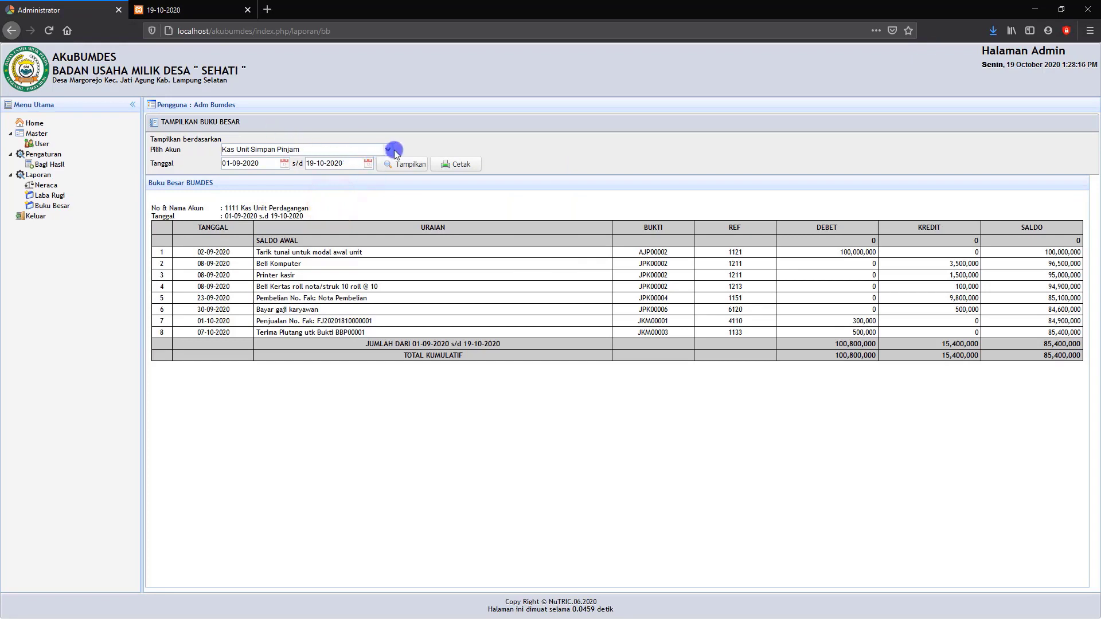
Display the Kas Unit Simpan Pinjam ledger and view its printable PDF, closing the open PDF pages when done.
{"action": "left_click", "coordinate": [400, 167]}
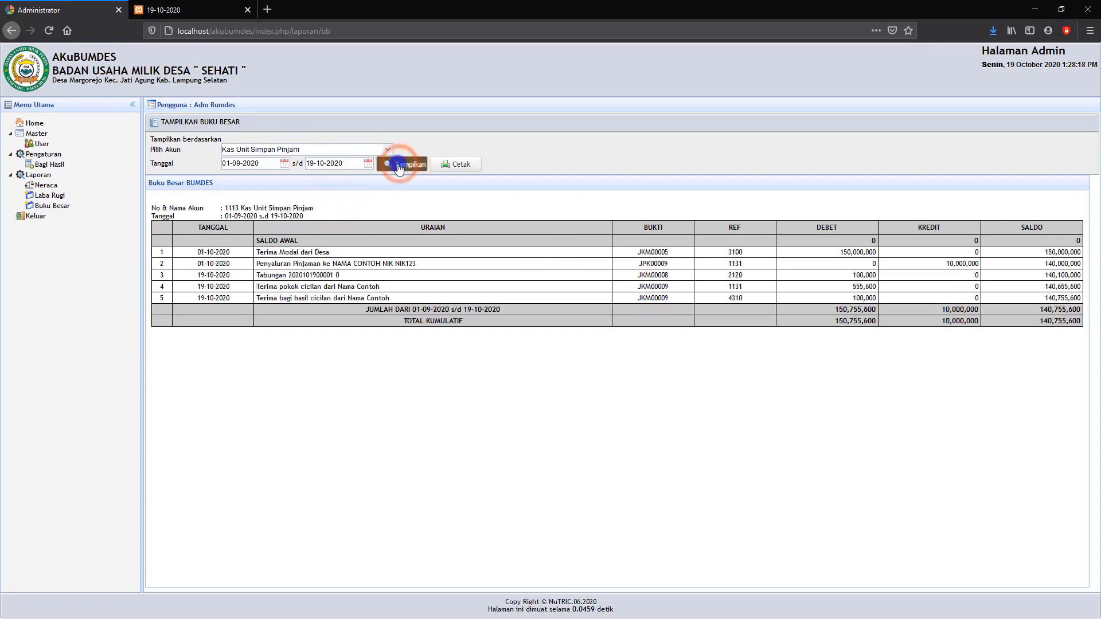
{"action": "left_click", "coordinate": [460, 168]}
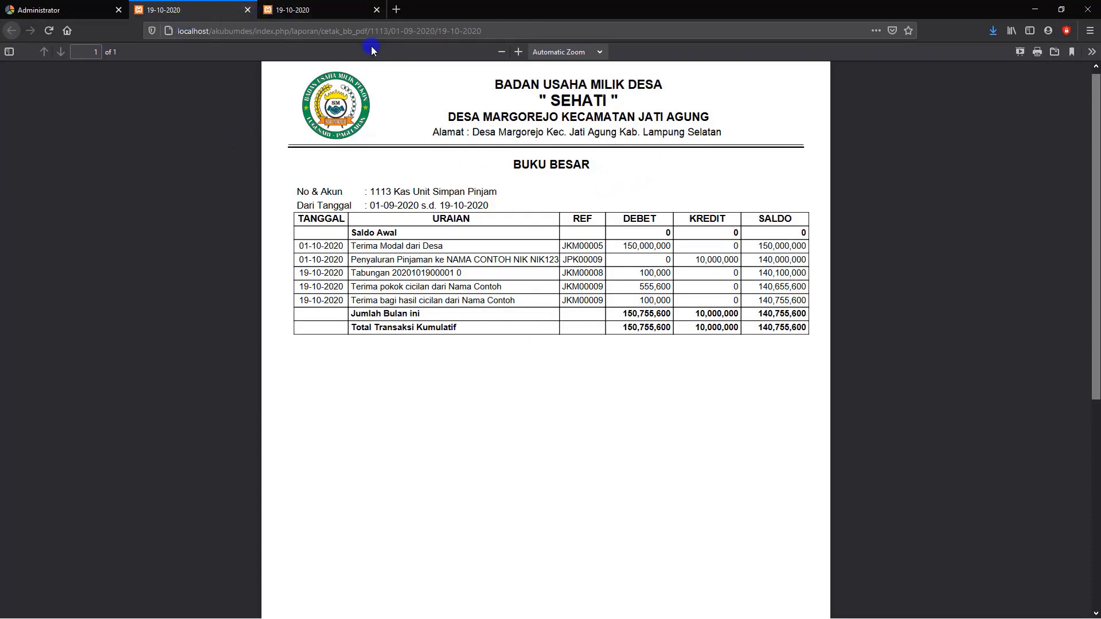
{"action": "left_click", "coordinate": [377, 10]}
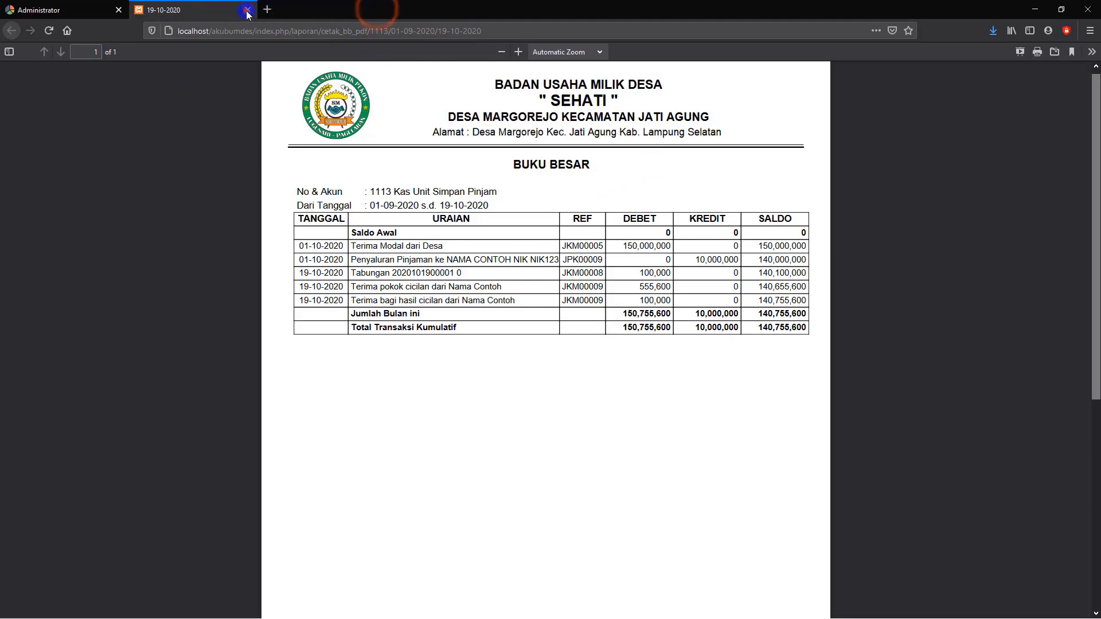
{"action": "left_click", "coordinate": [248, 10]}
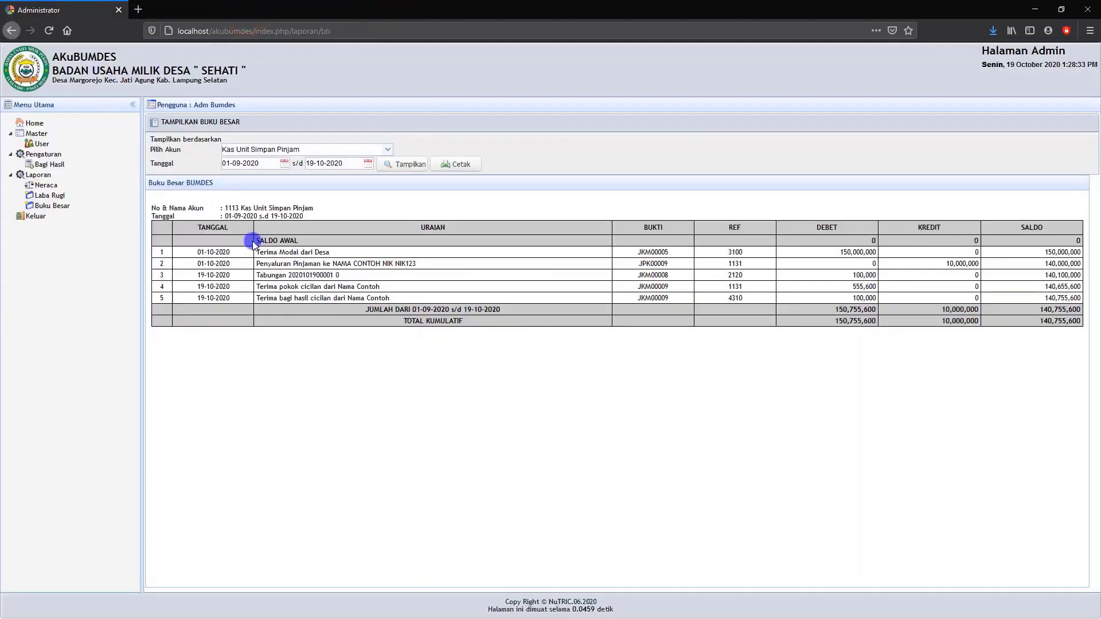
Log out of the admin account and log in as dagang with the account password, declining to save the login.
{"action": "left_click", "coordinate": [33, 218]}
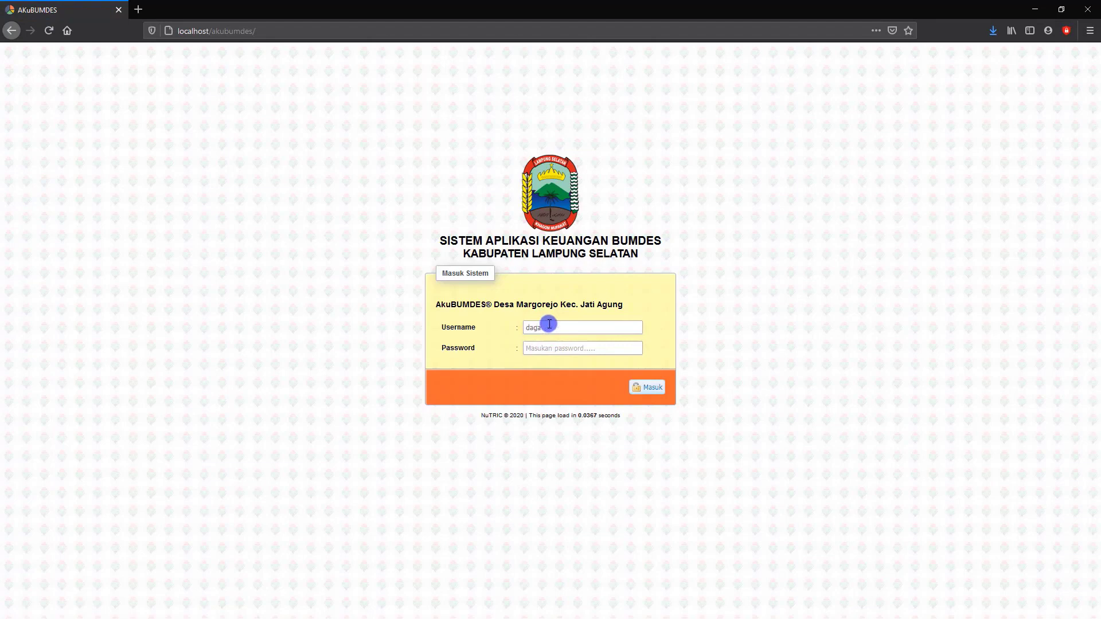
{"action": "left_click", "coordinate": [543, 344]}
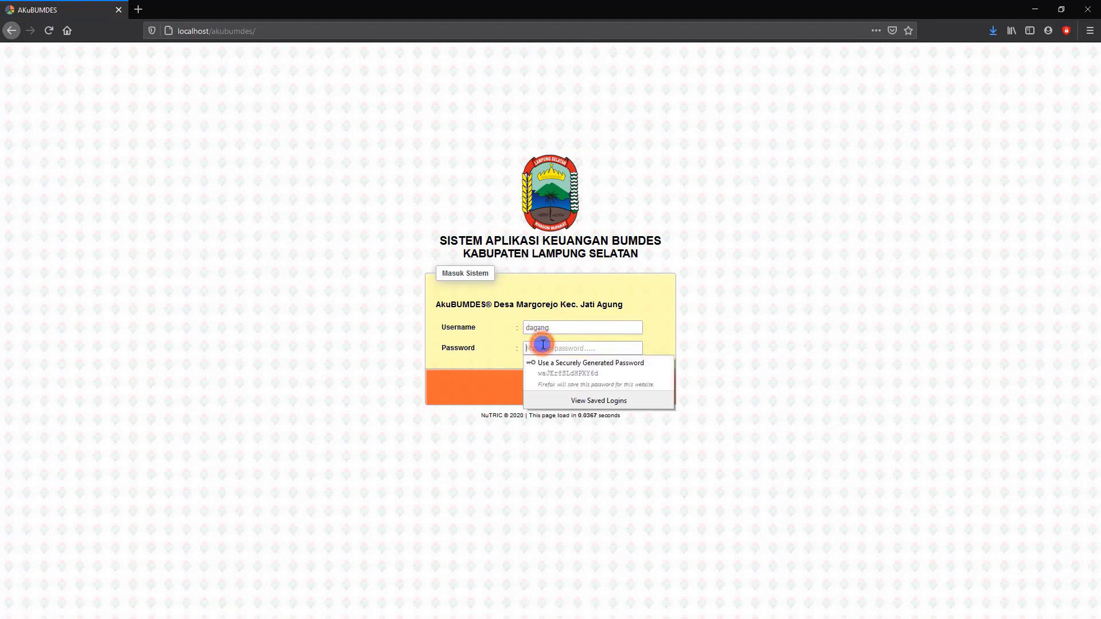
{"action": "key", "text": "Return"}
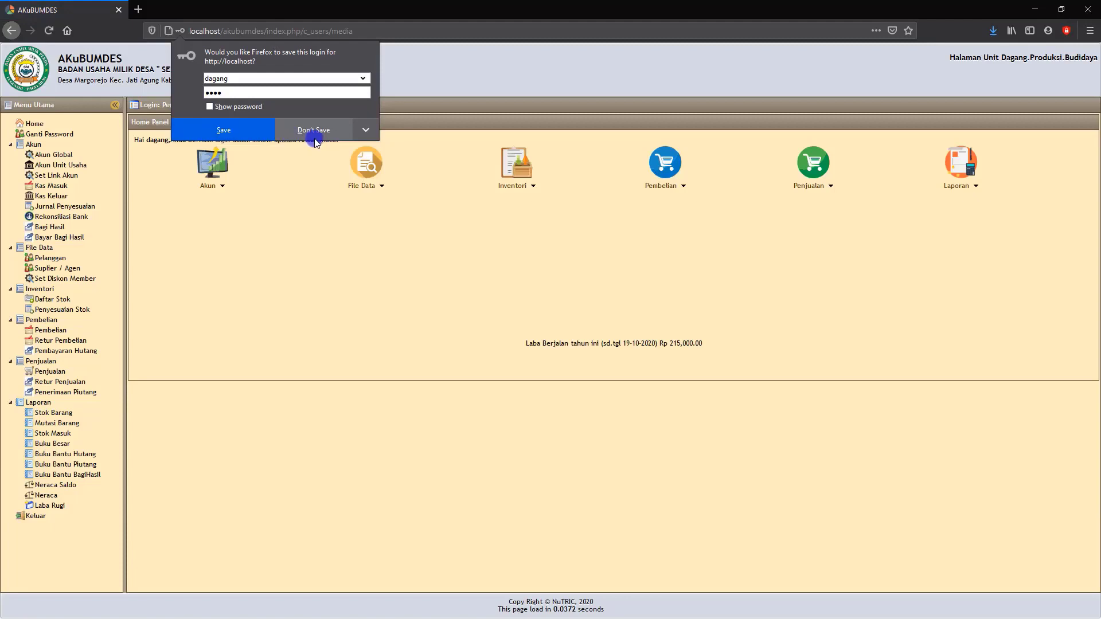
{"action": "left_click", "coordinate": [315, 136]}
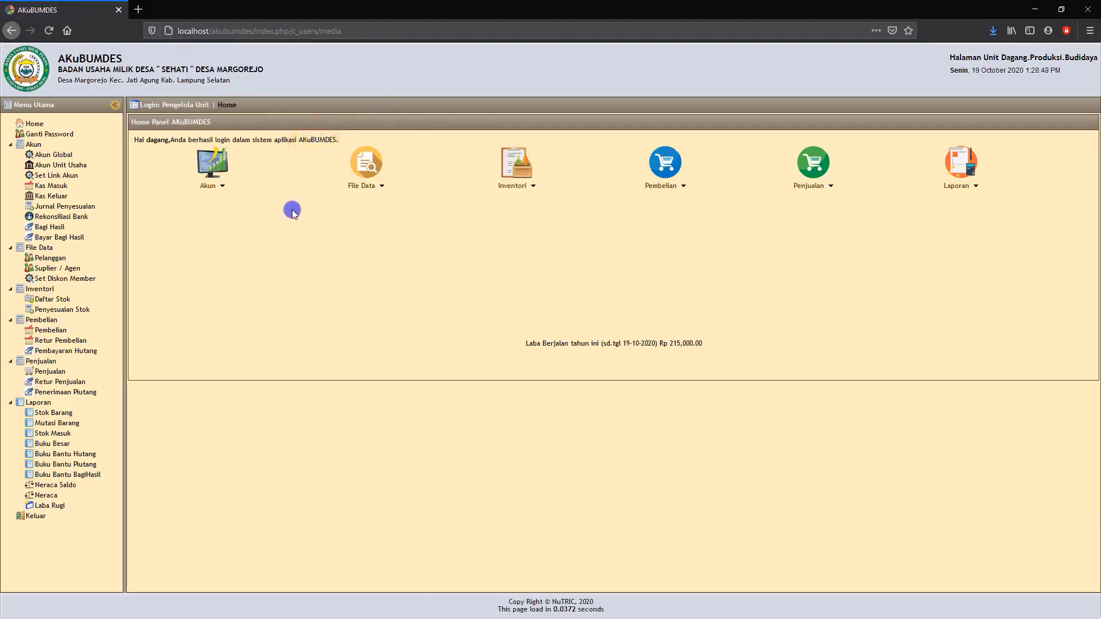
{"action": "left_click", "coordinate": [56, 197]}
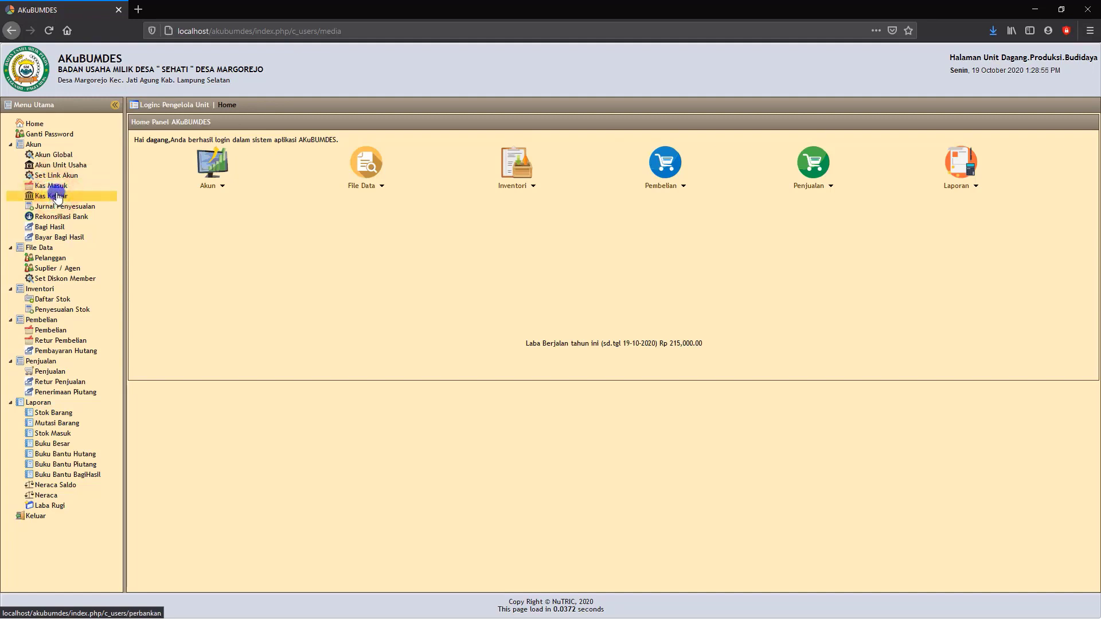
{"action": "left_click", "coordinate": [46, 332]}
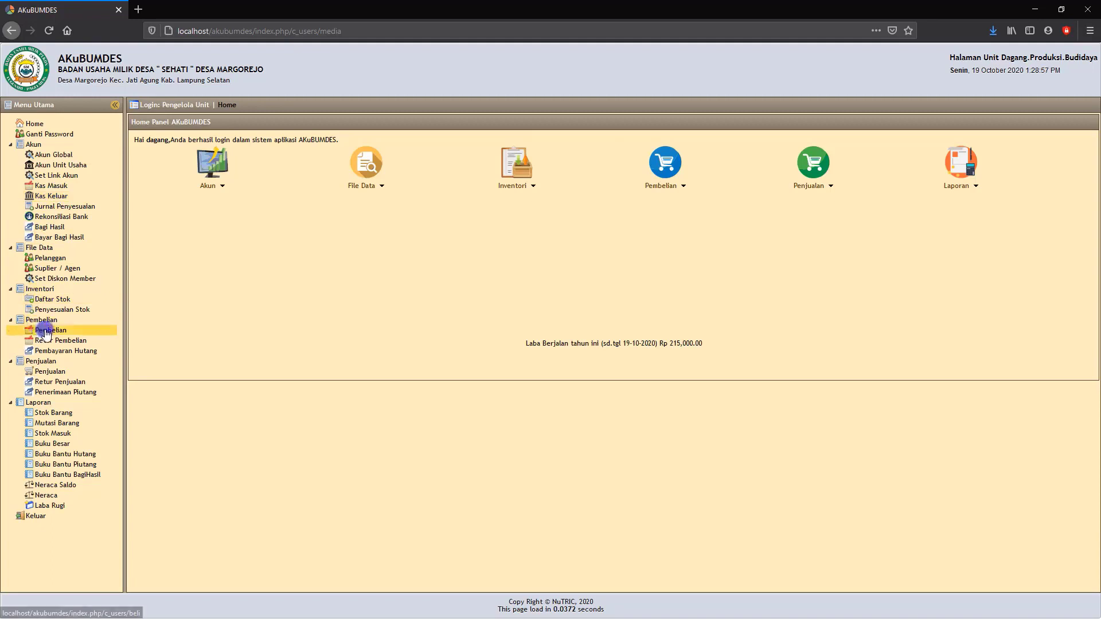
{"action": "left_click", "coordinate": [50, 372]}
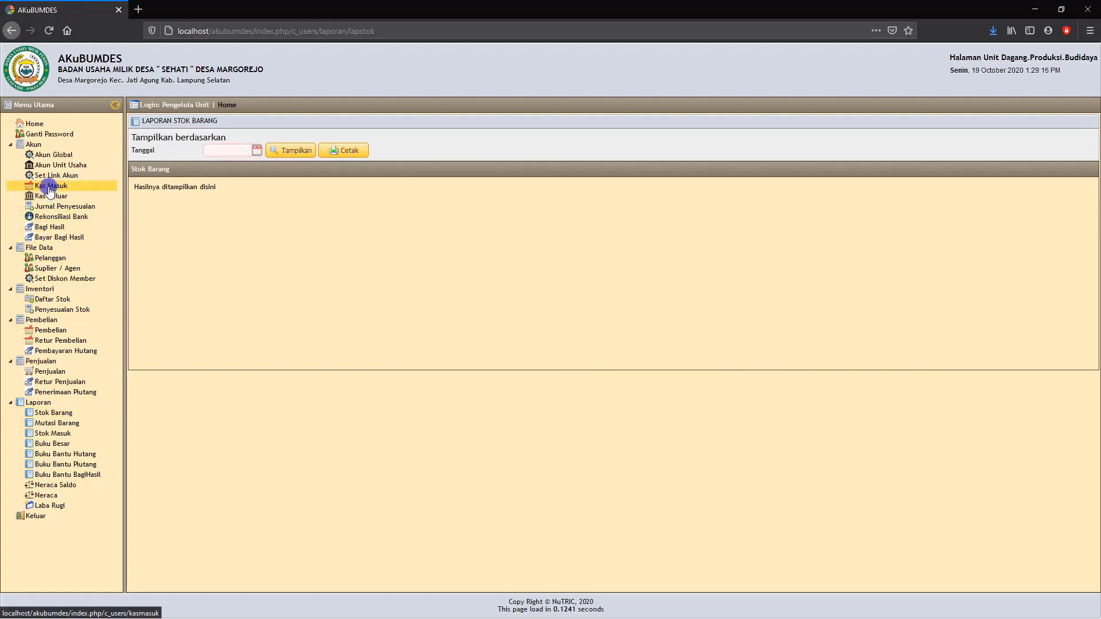
Create a new Kas Masuk entry dated 19-10-2020 with 1111 Kas Unit Perdagangan as the debit account.
{"action": "left_click", "coordinate": [52, 189]}
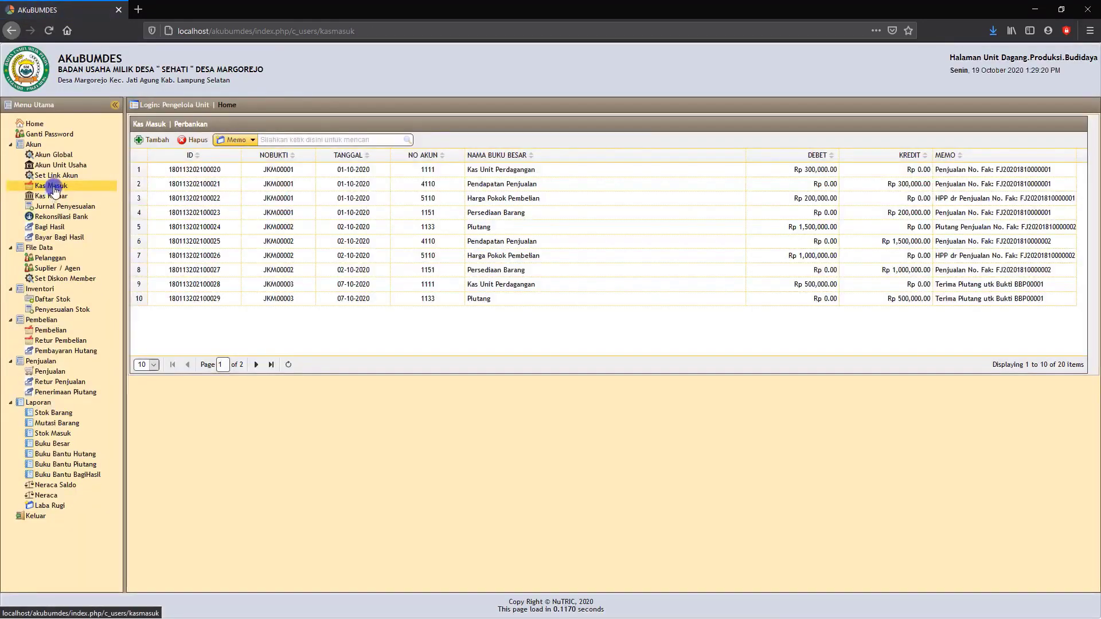
{"action": "left_click", "coordinate": [54, 189]}
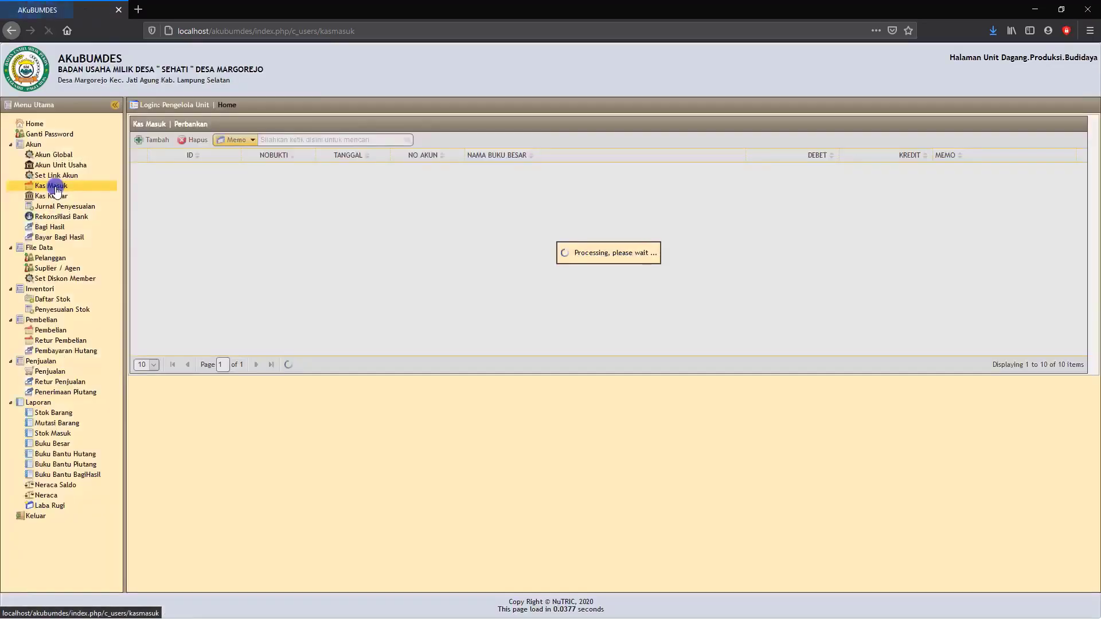
{"action": "left_click", "coordinate": [155, 140]}
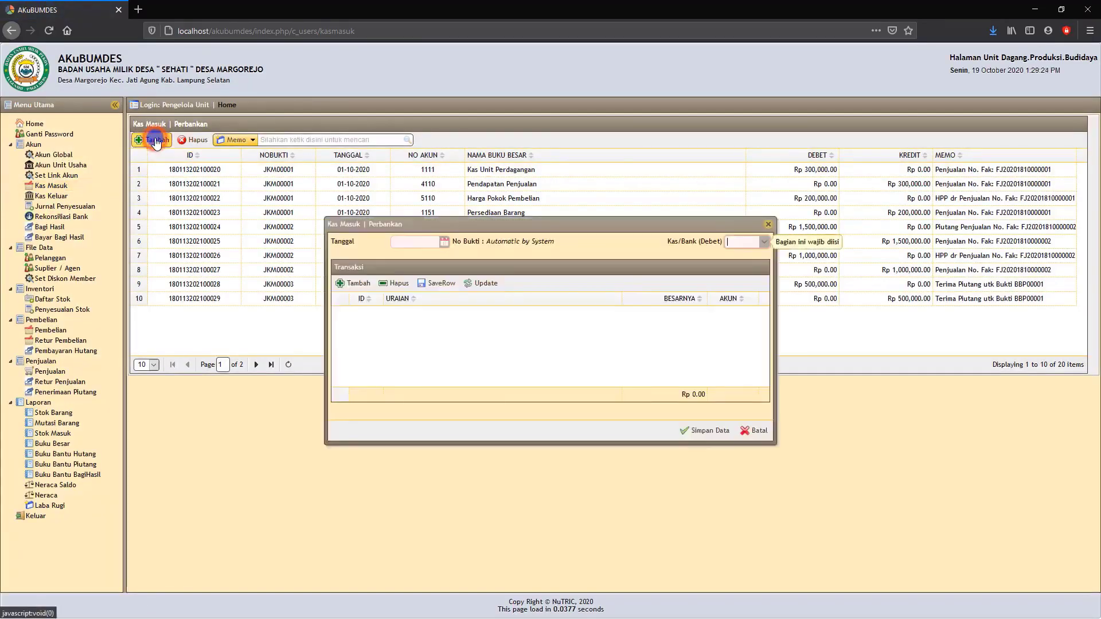
{"action": "left_click", "coordinate": [444, 242]}
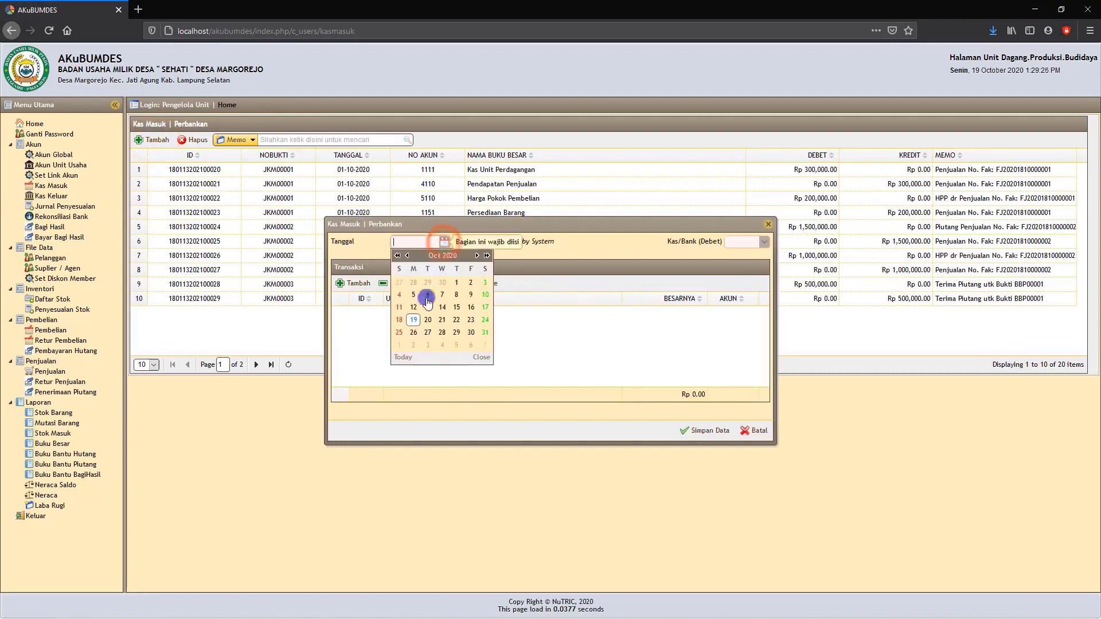
{"action": "left_click", "coordinate": [413, 319]}
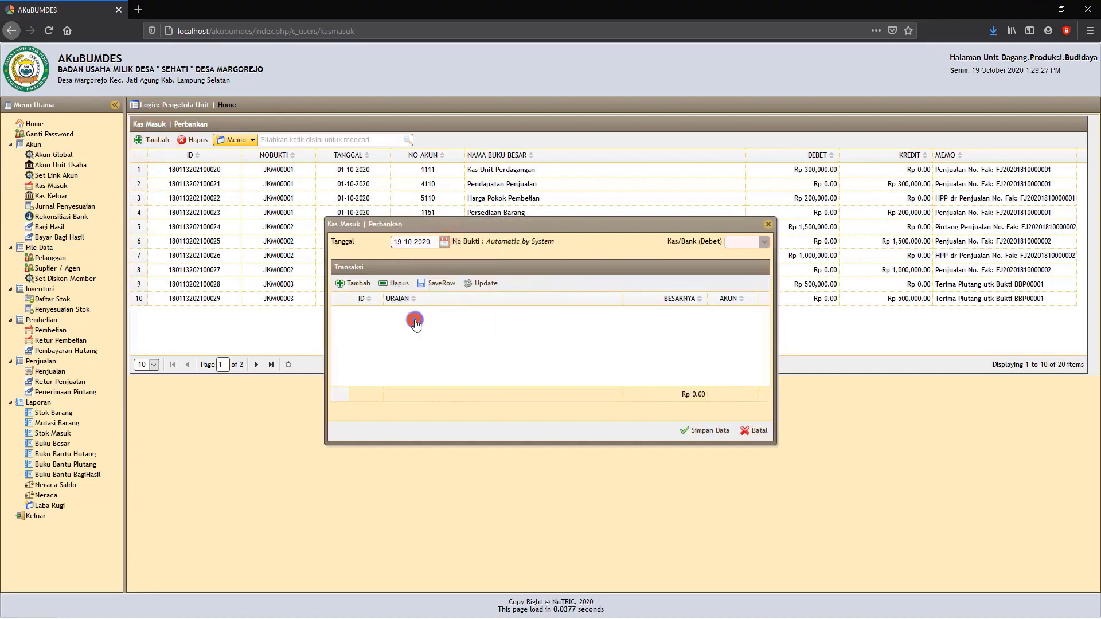
{"action": "left_click", "coordinate": [765, 243]}
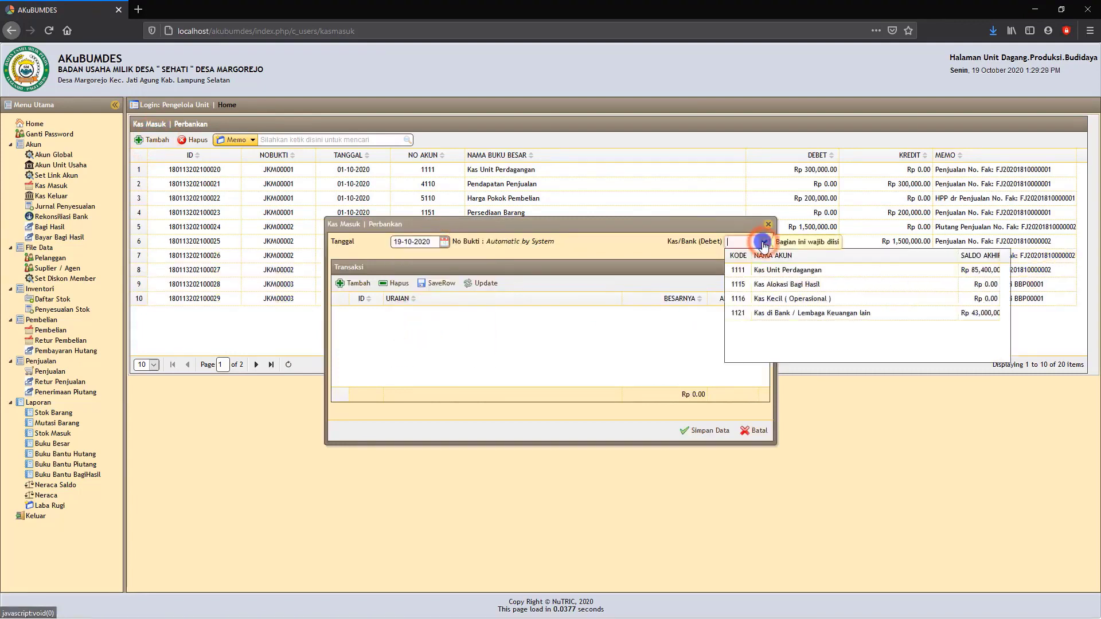
{"action": "left_click", "coordinate": [785, 276]}
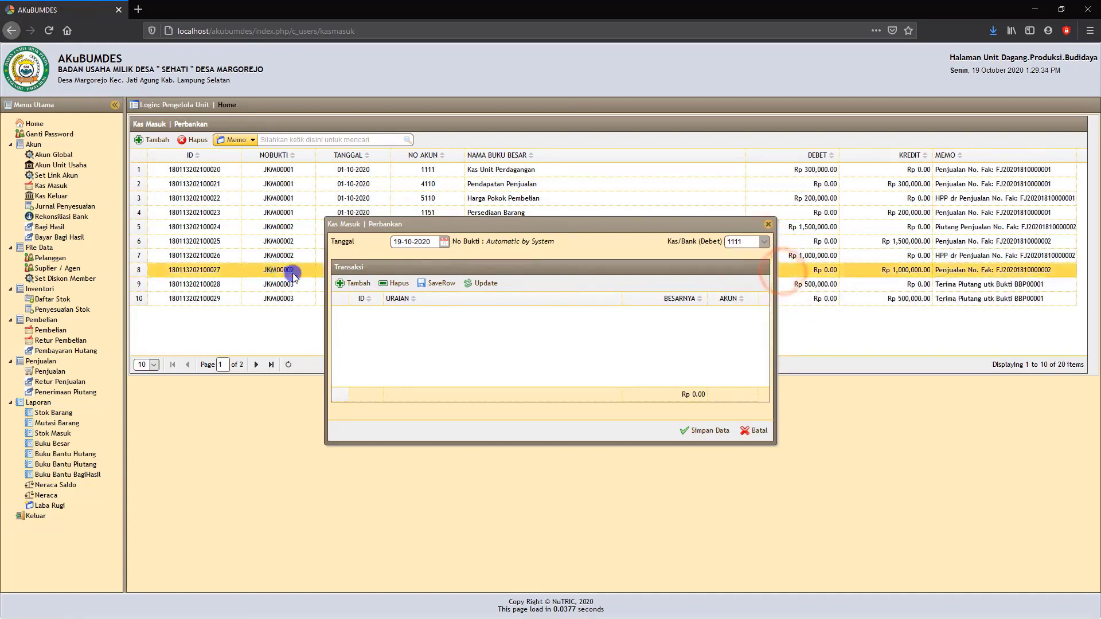
Start a transaction line in the entry for account 3100 Modal BUMDes with the description "Terima dana".
{"action": "left_click", "coordinate": [358, 285]}
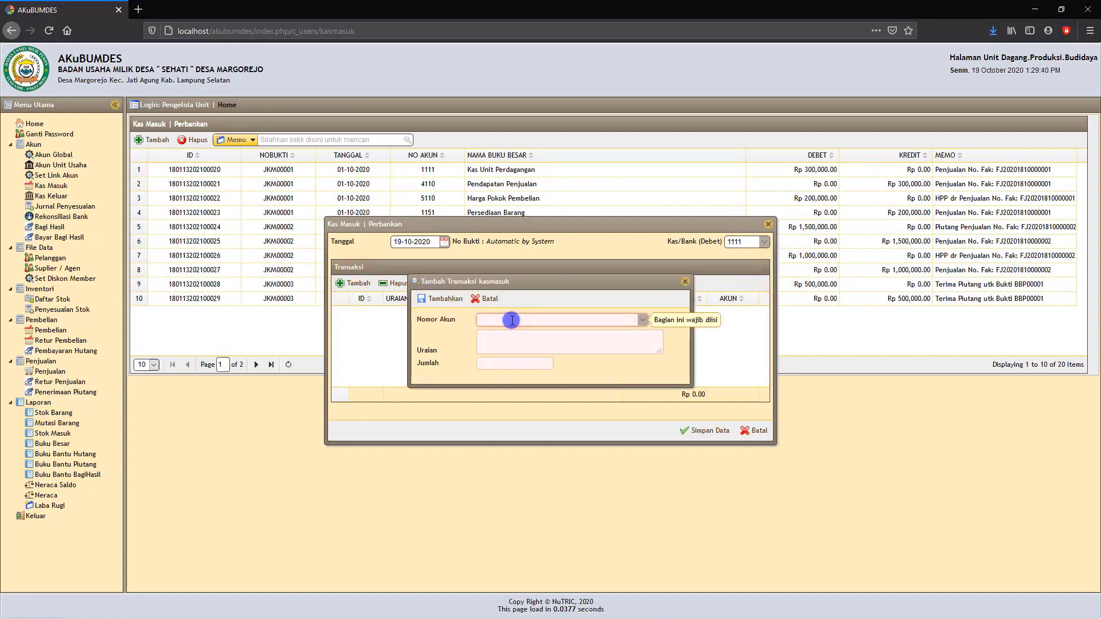
{"action": "type", "text": "modal"}
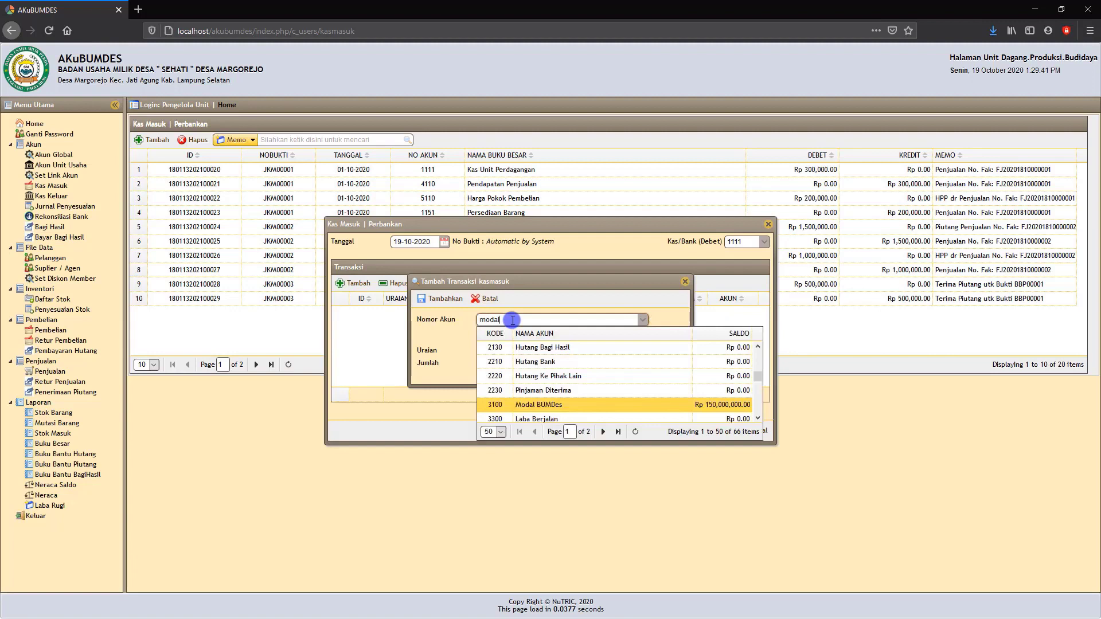
{"action": "left_click", "coordinate": [530, 405]}
{"action": "left_click", "coordinate": [495, 343]}
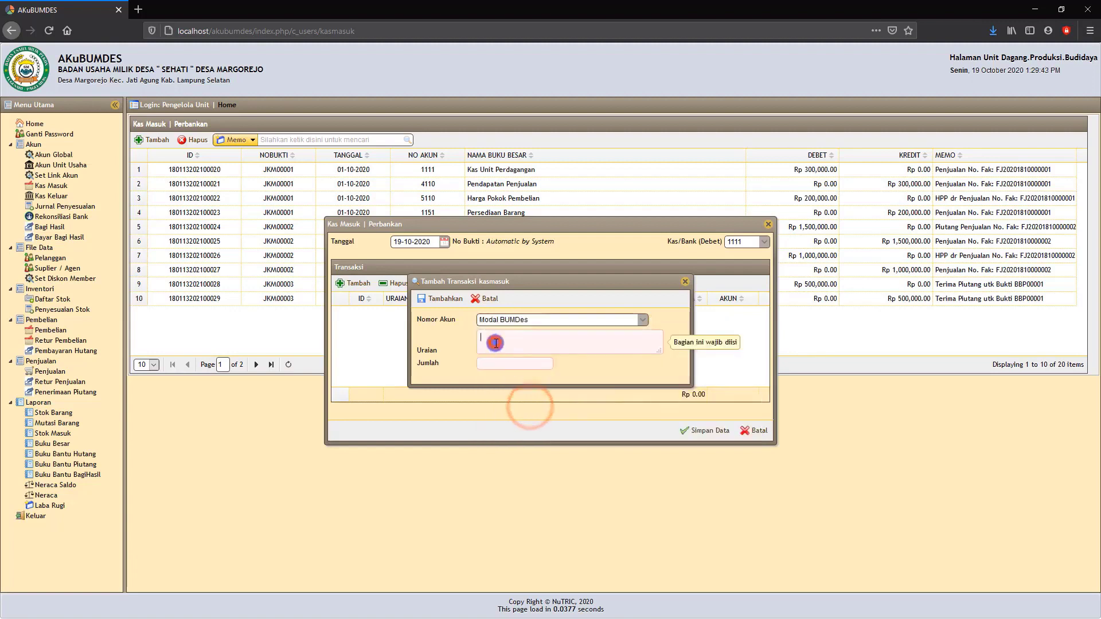
{"action": "type", "text": "Terima dana"}
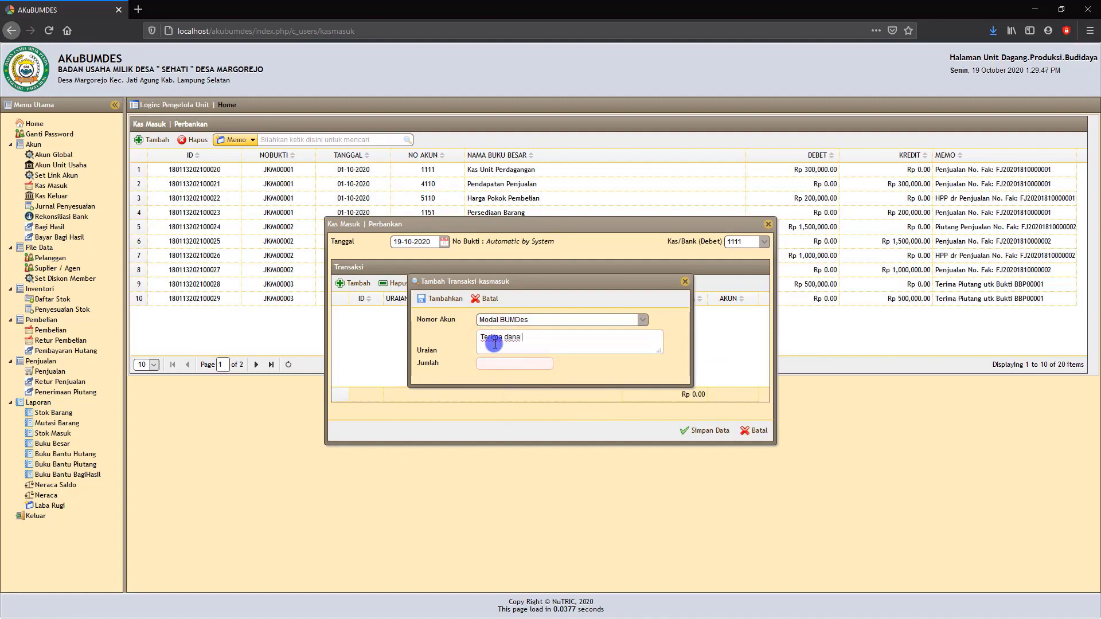
Set the transaction line's amount to Rp 10.000.000, and save the line with the Kas Masuk entry.
{"action": "left_click", "coordinate": [496, 364]}
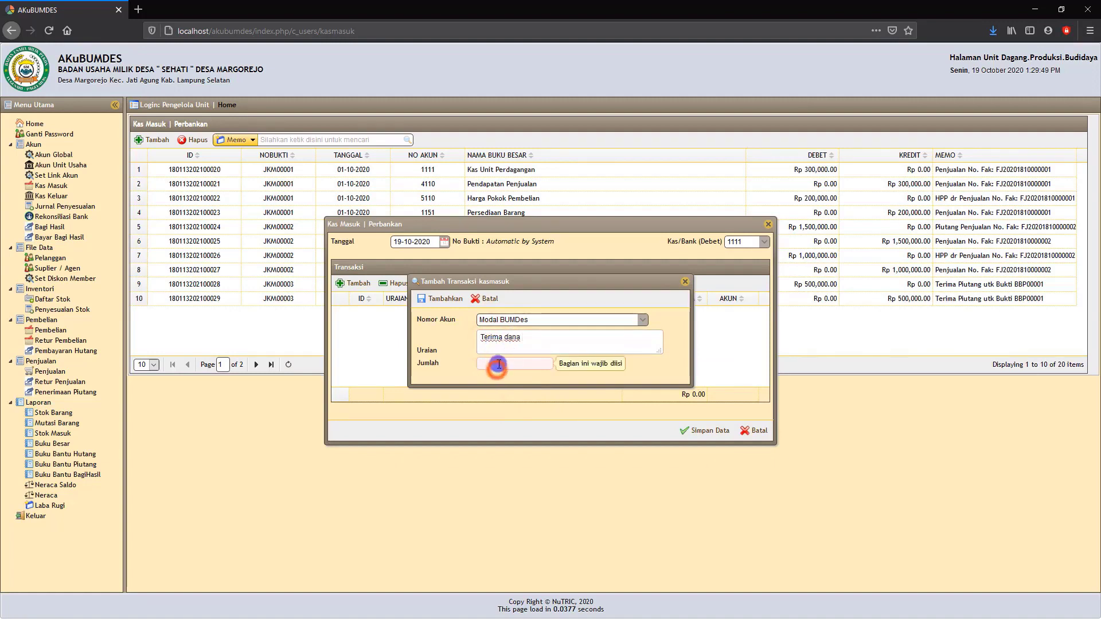
{"action": "type", "text": "1.0"}
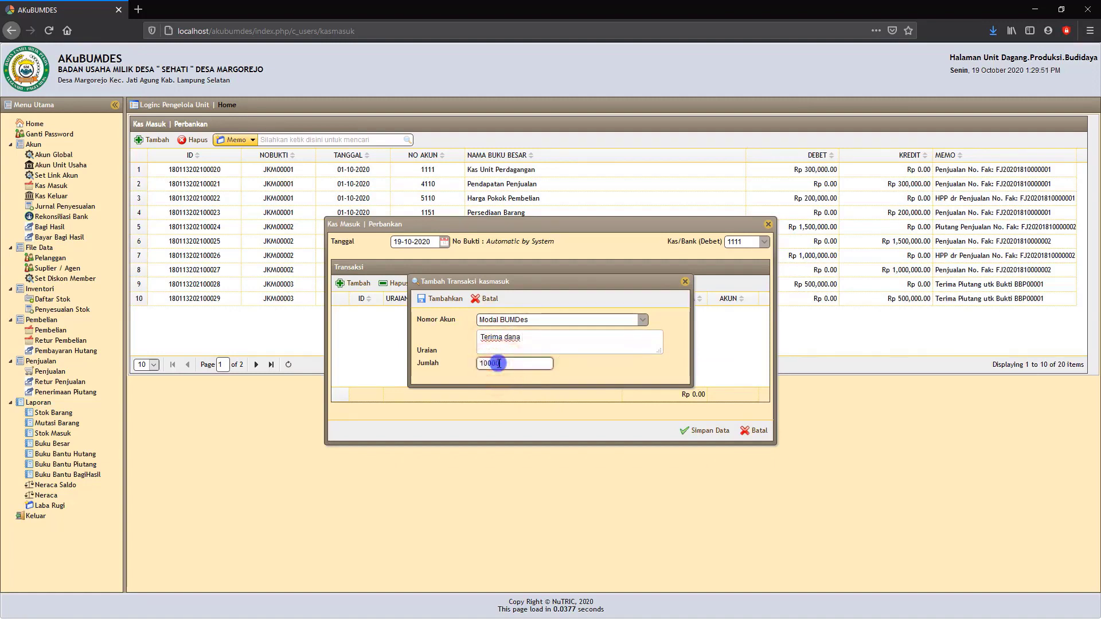
{"action": "type", "text": "00.000"}
{"action": "left_click", "coordinate": [600, 376]}
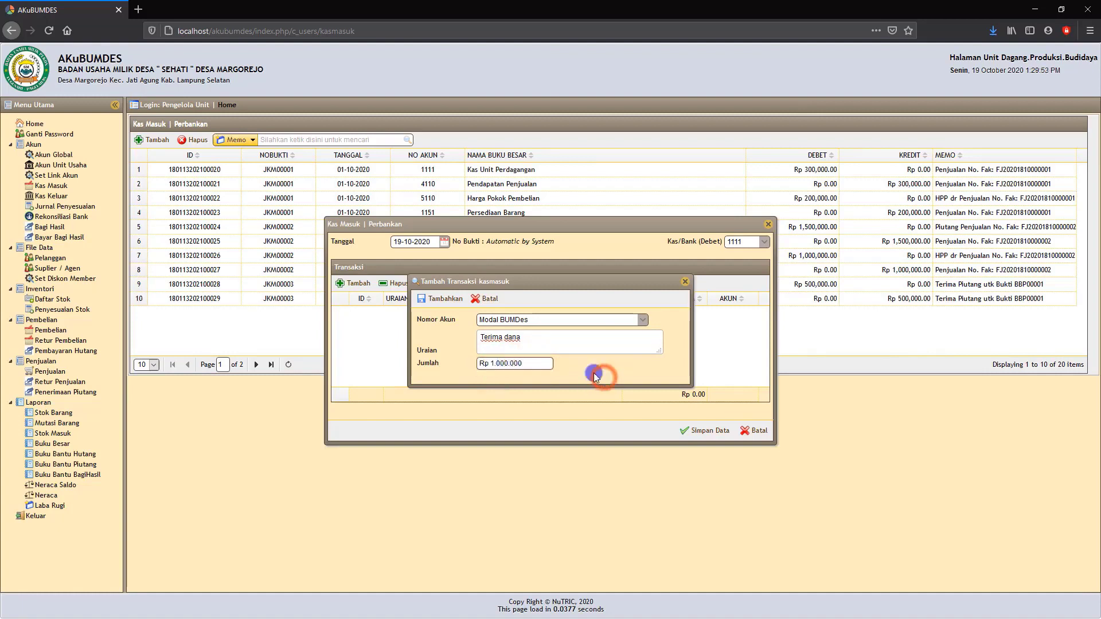
{"action": "left_click", "coordinate": [528, 364]}
{"action": "type", "text": "0"}
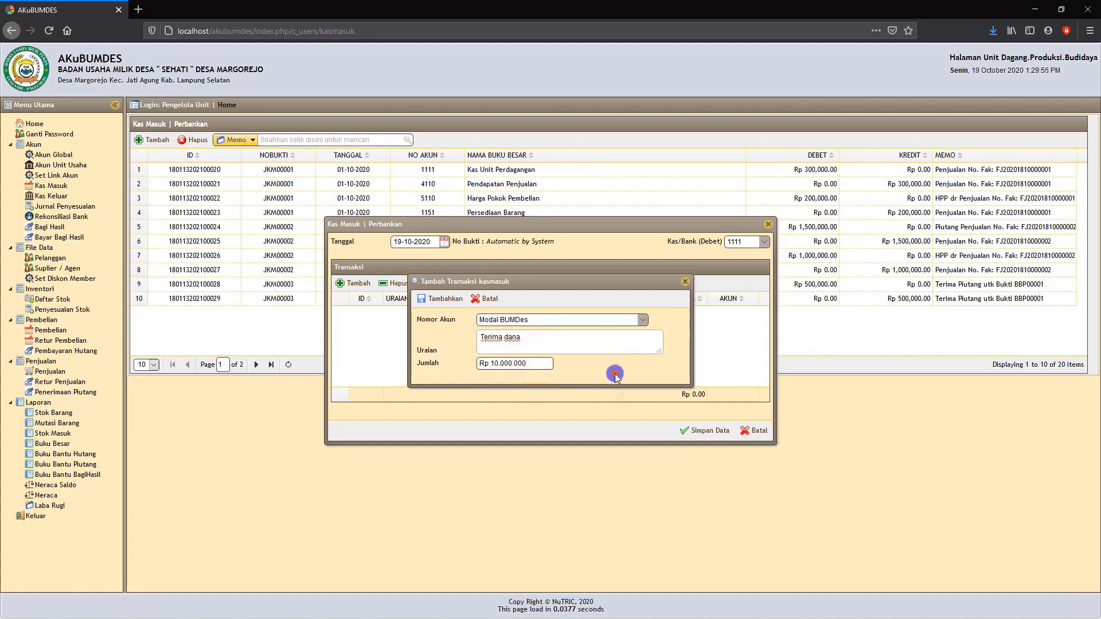
{"action": "left_click", "coordinate": [604, 377]}
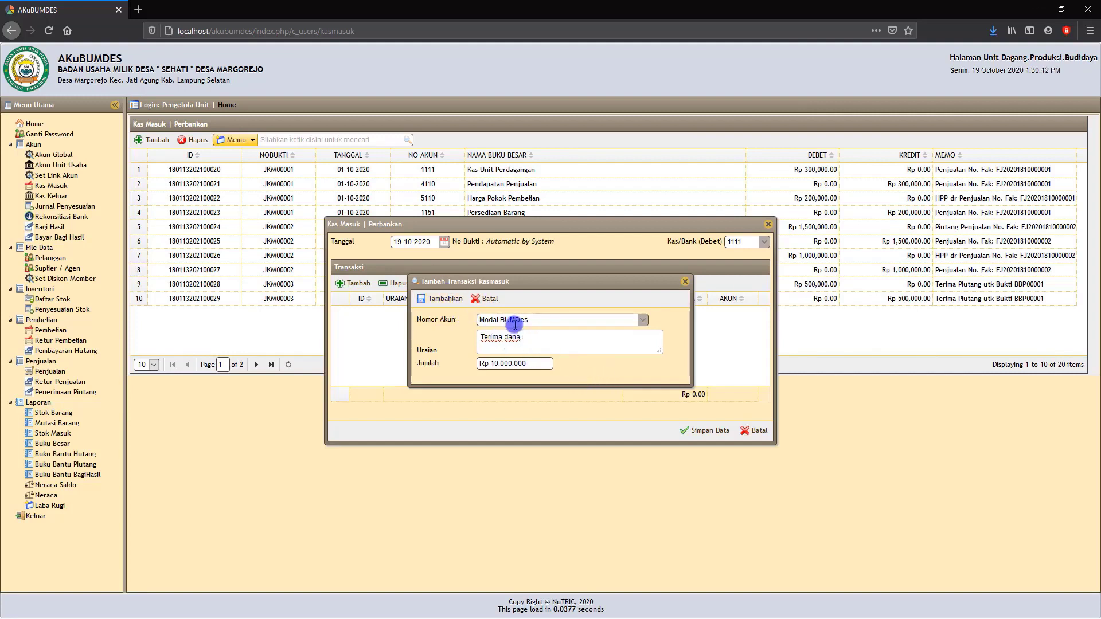
{"action": "left_click", "coordinate": [441, 298]}
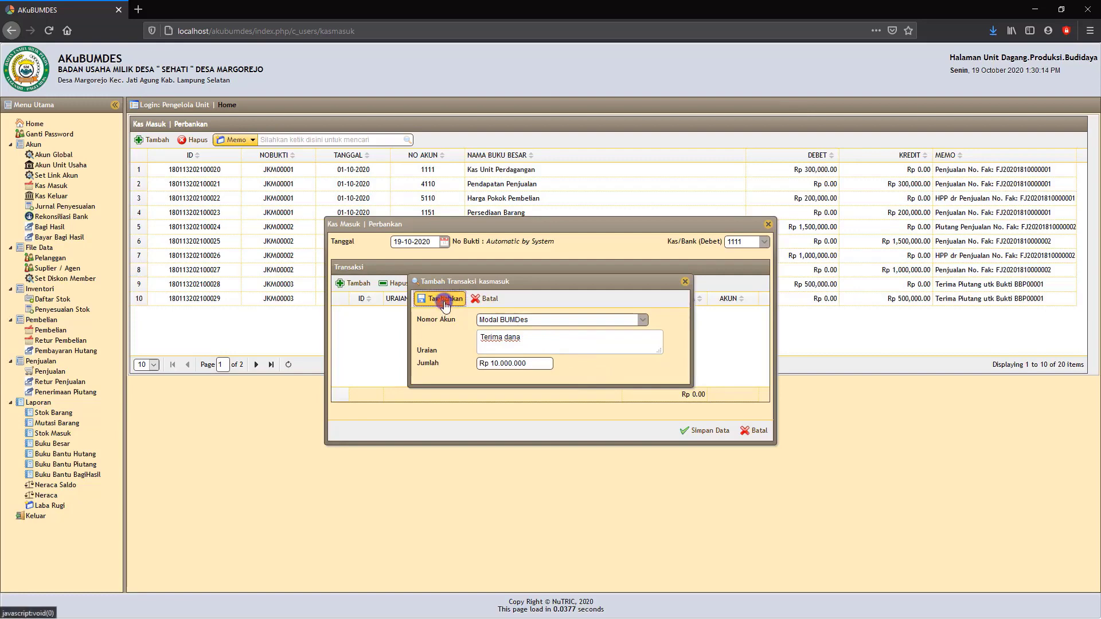
{"action": "left_click", "coordinate": [709, 432]}
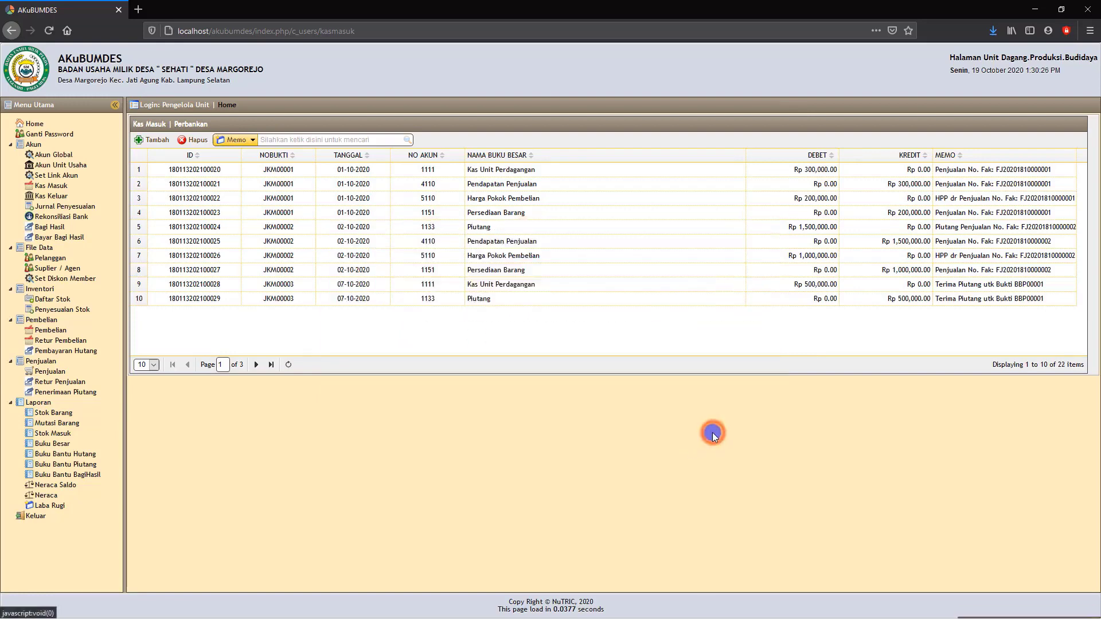
Start another Kas Masuk entry dated 19-10-2020, again debiting 1111 Kas Unit Perdagangan.
{"action": "left_click", "coordinate": [153, 141]}
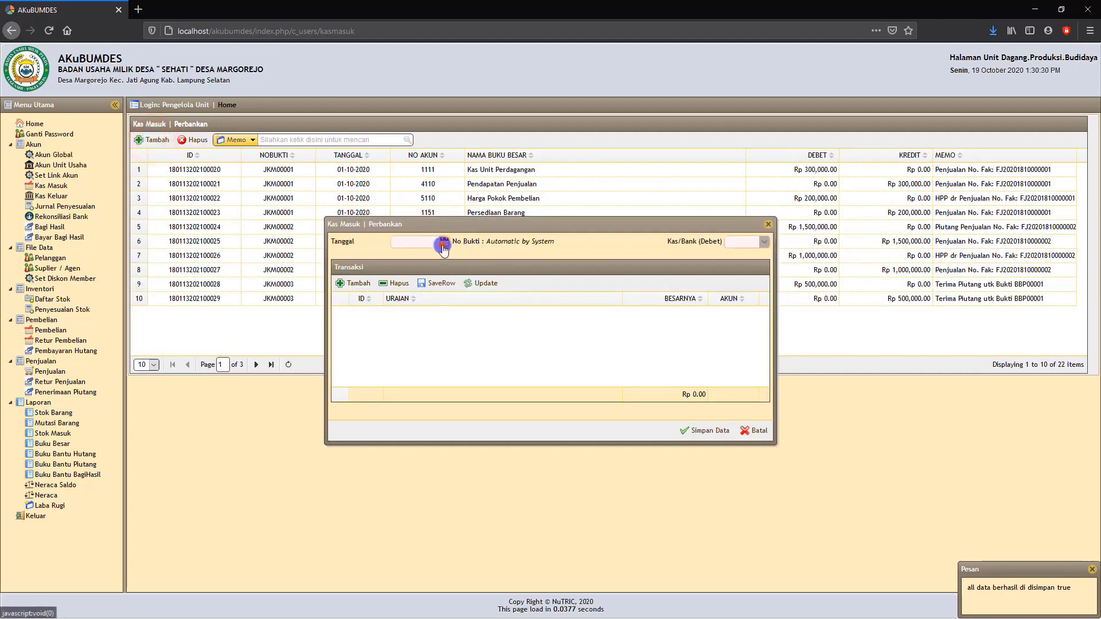
{"action": "left_click", "coordinate": [444, 245]}
{"action": "left_click", "coordinate": [413, 317]}
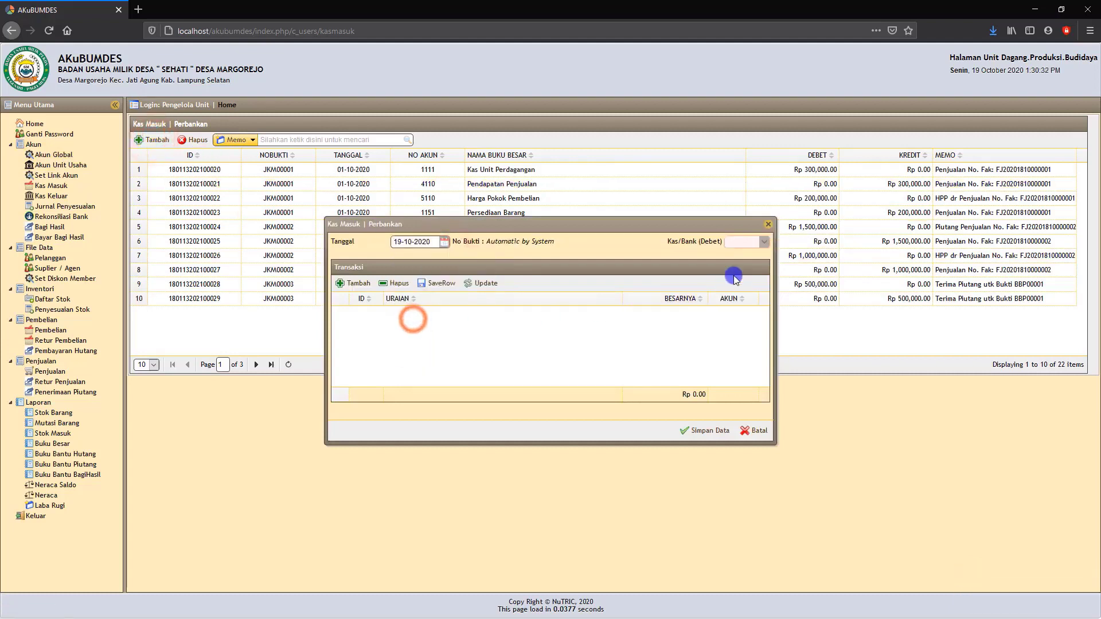
{"action": "left_click", "coordinate": [763, 248]}
{"action": "left_click", "coordinate": [793, 272]}
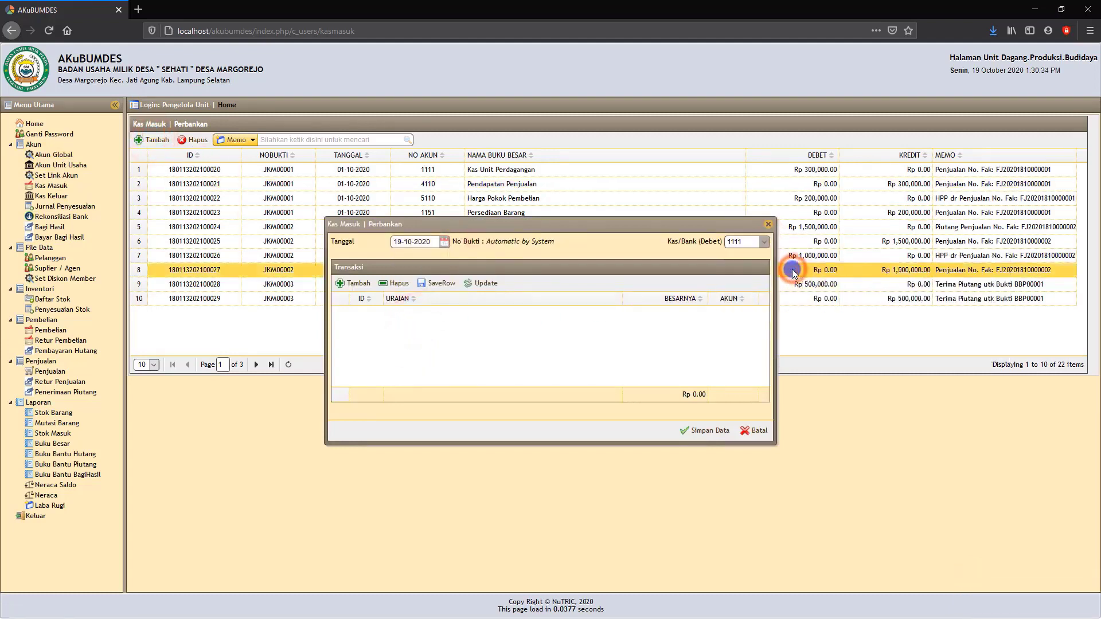
{"action": "left_click", "coordinate": [764, 242]}
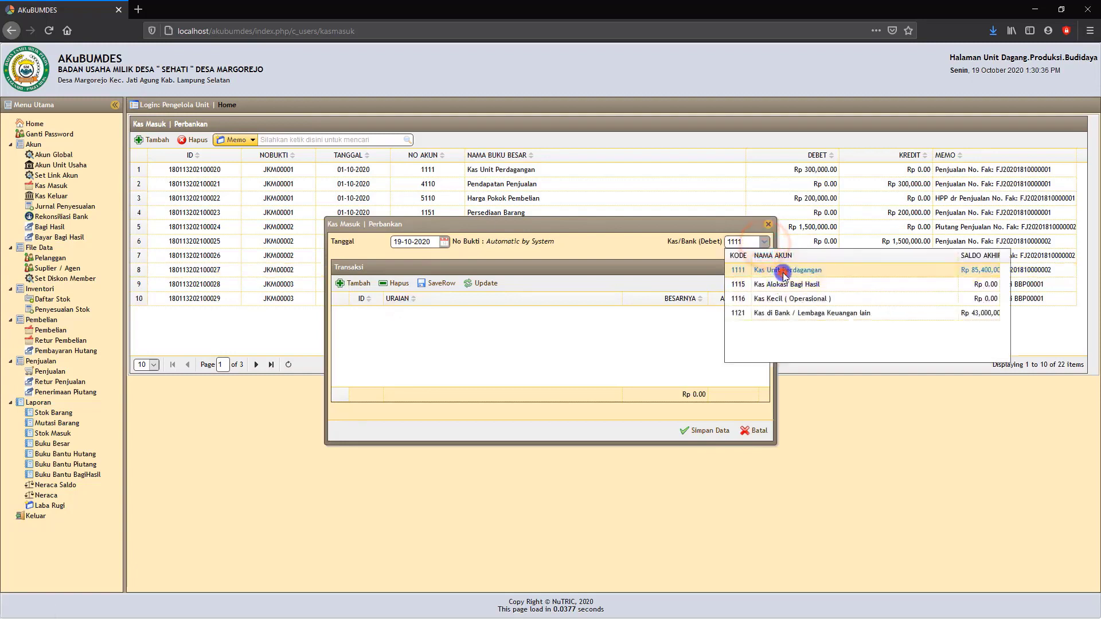
{"action": "left_click", "coordinate": [785, 274]}
Start a transaction line in the Kas Masuk entry for account 4420 Pendapatan Lain Lain with the description "Penjualan apa".
{"action": "left_click", "coordinate": [355, 282]}
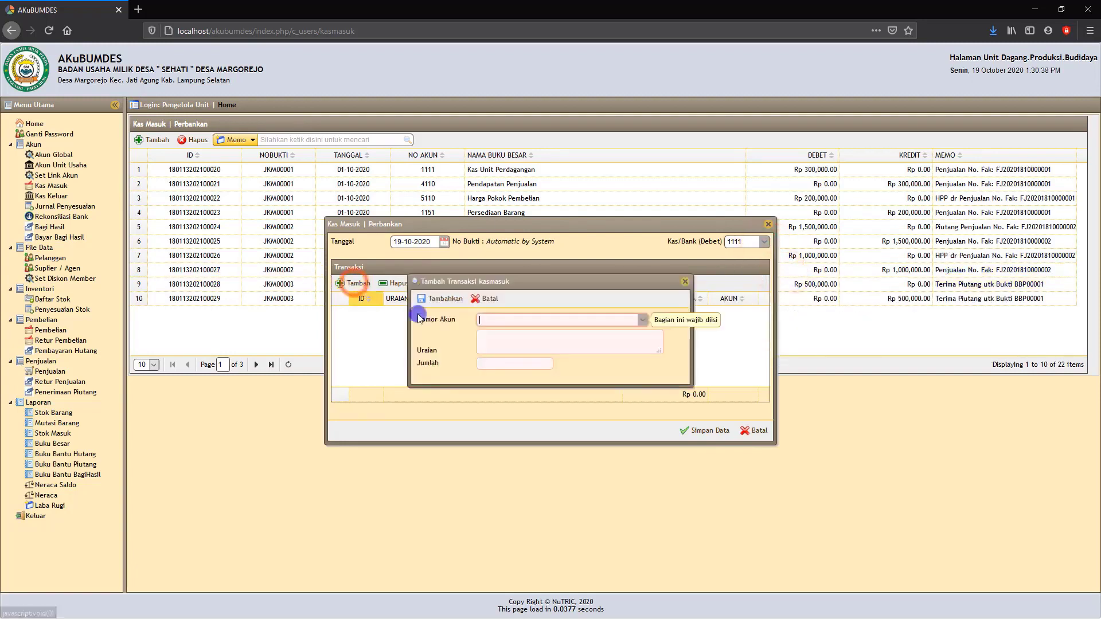
{"action": "left_click", "coordinate": [488, 320]}
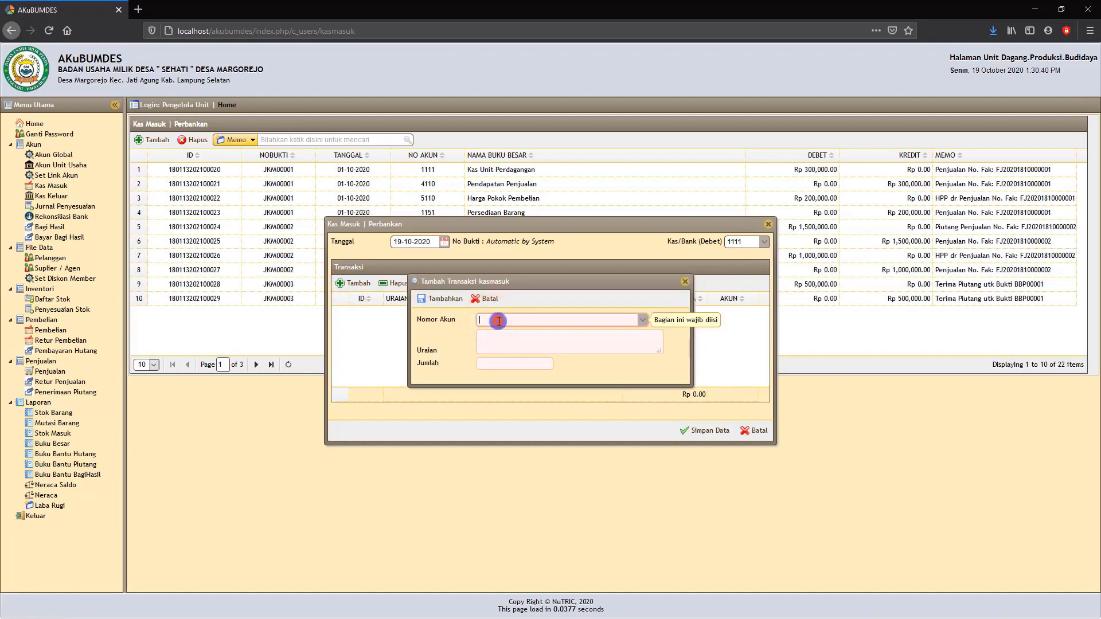
{"action": "type", "text": "pendapatan"}
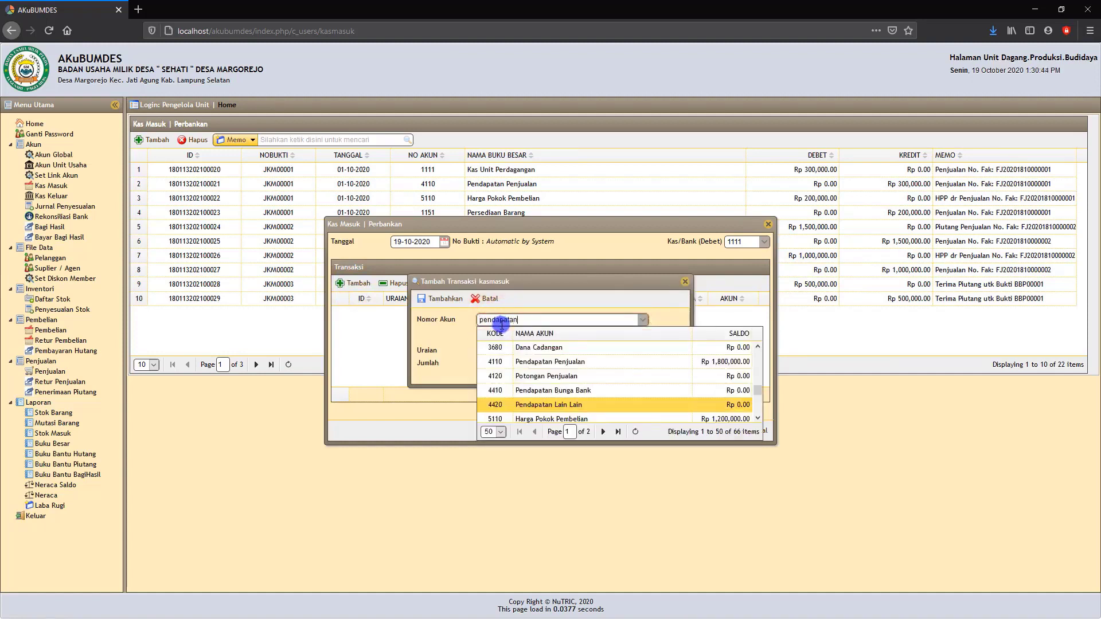
{"action": "left_click", "coordinate": [537, 405]}
{"action": "left_click", "coordinate": [495, 344]}
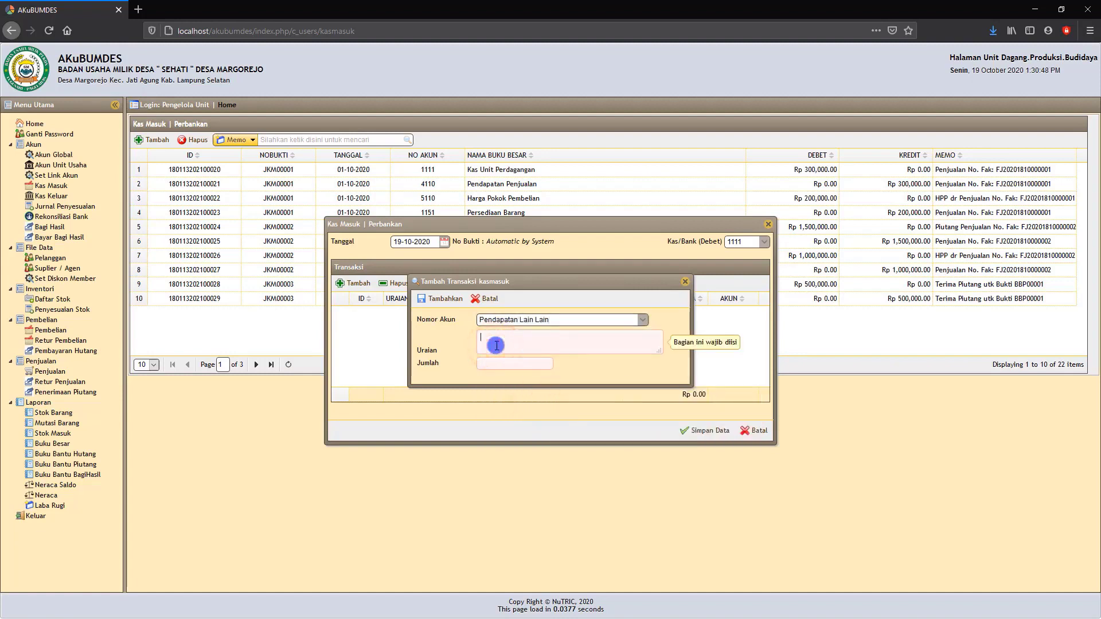
{"action": "type", "text": "T"}
{"action": "type", "text": "Penjualan apa"}
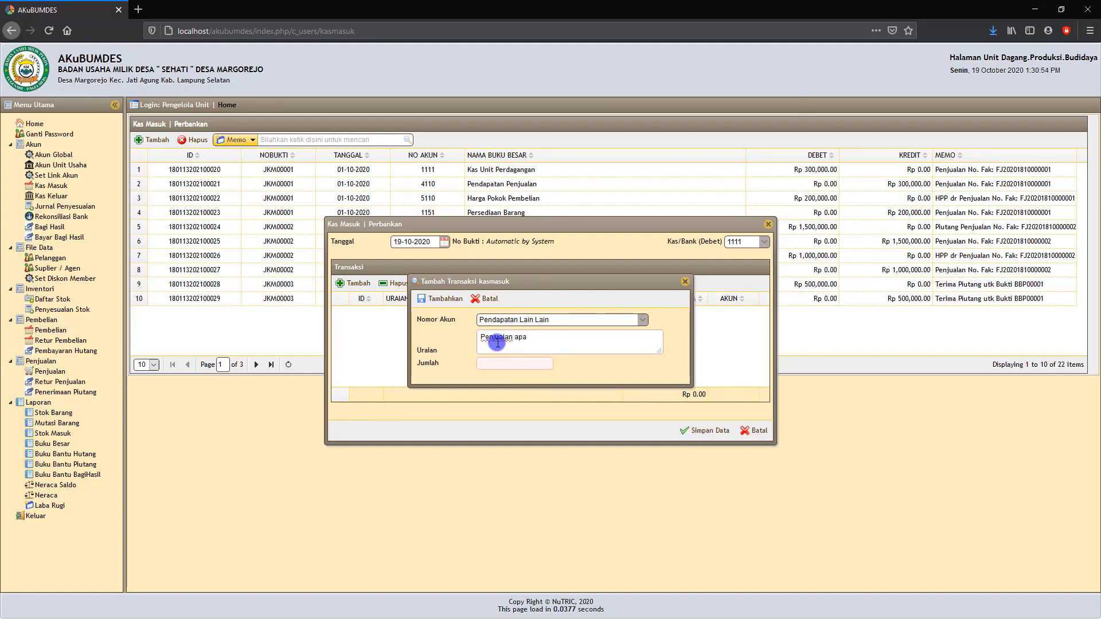
Set the line's amount to Rp 1.000.000, add it to the transaction list, and save the Kas Masuk entry.
{"action": "left_click", "coordinate": [503, 363]}
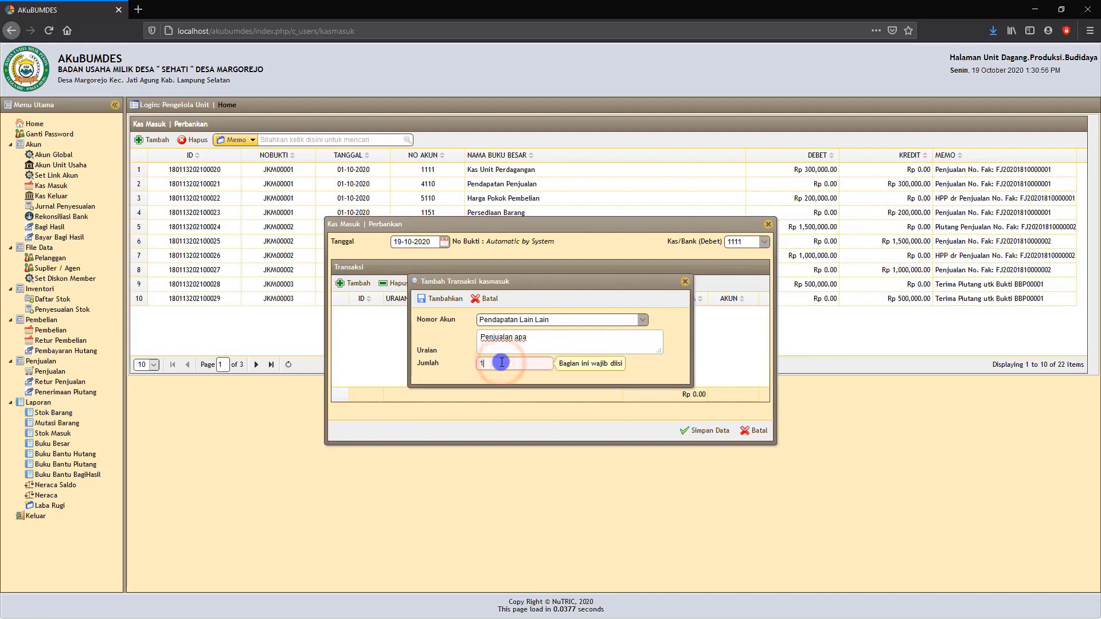
{"action": "type", "text": "1.000.000"}
{"action": "left_click", "coordinate": [589, 367]}
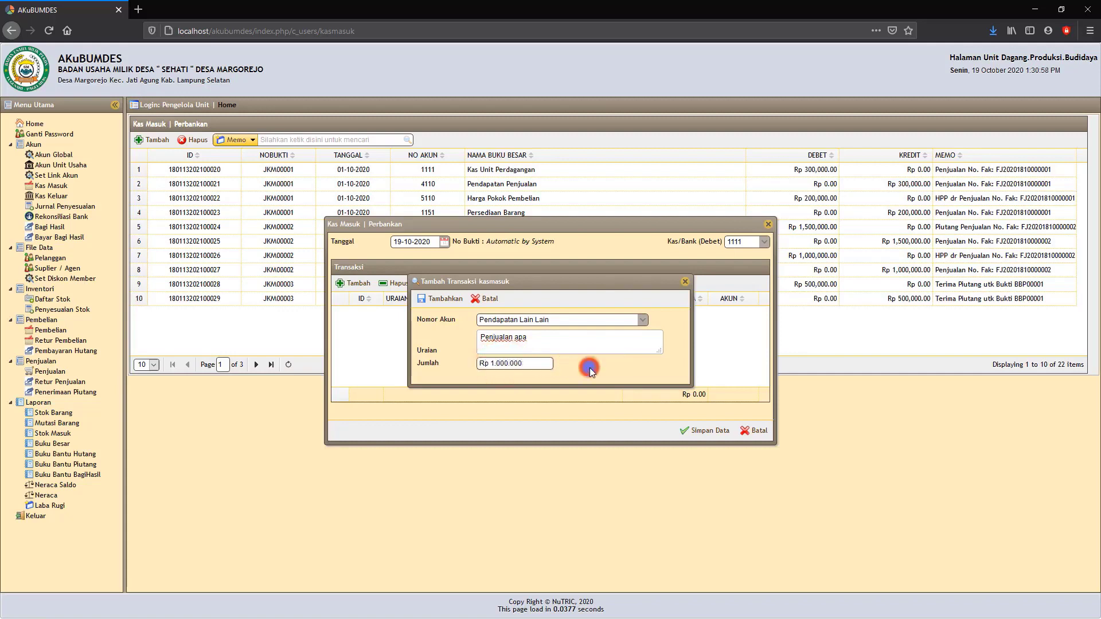
{"action": "left_click", "coordinate": [439, 299]}
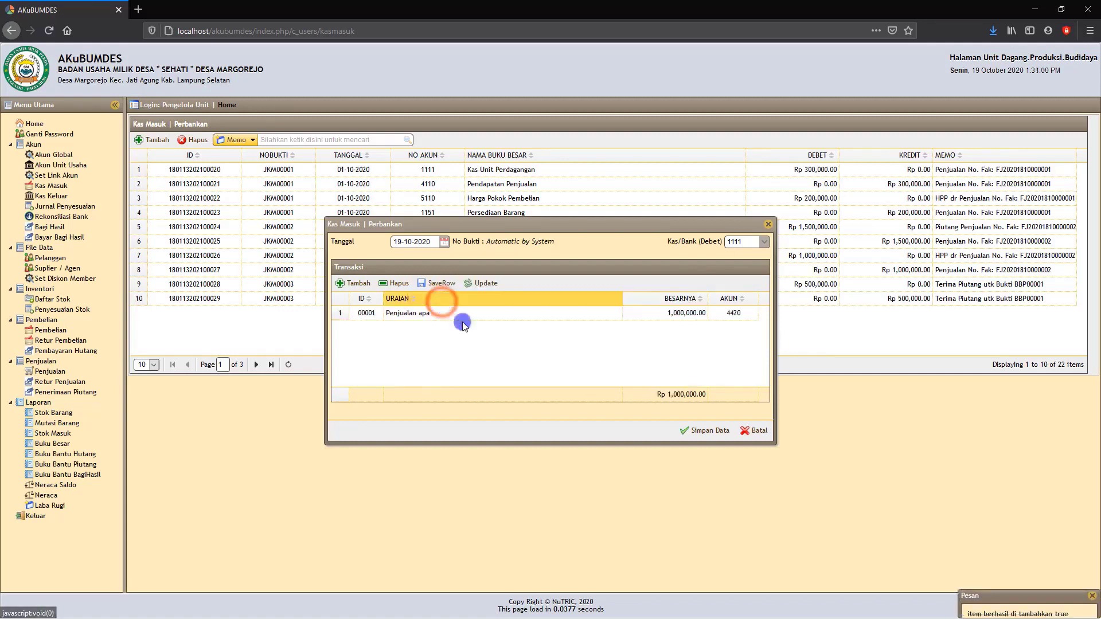
{"action": "left_click", "coordinate": [705, 431]}
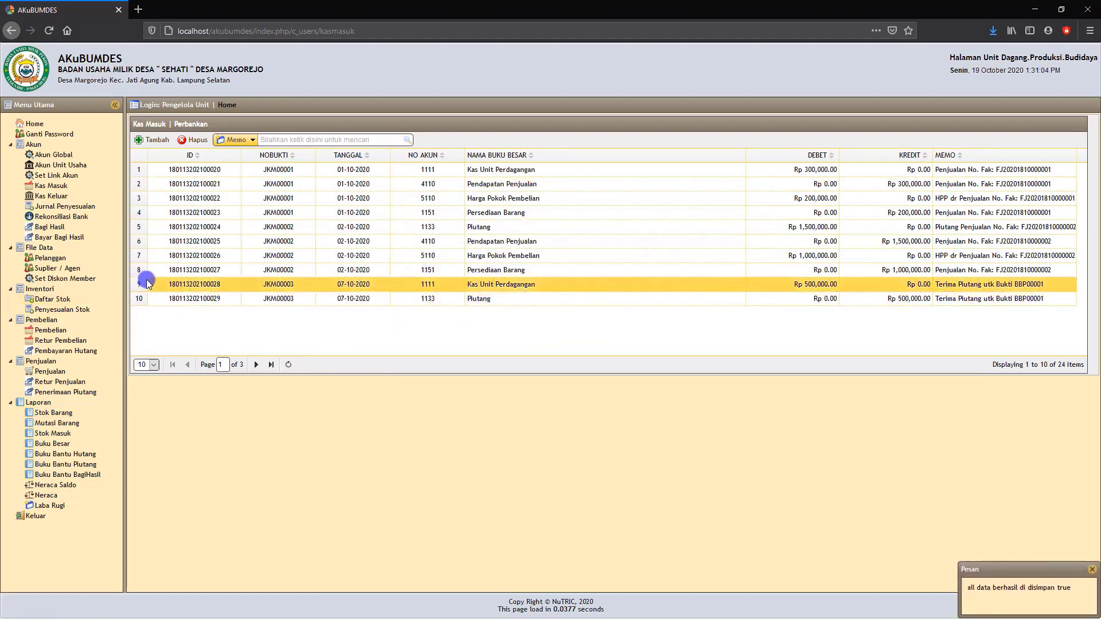
Create a new Kas Keluar entry dated 19-10-2020 with 1111 Kas Unit Perdagangan as the credit account.
{"action": "left_click", "coordinate": [50, 197]}
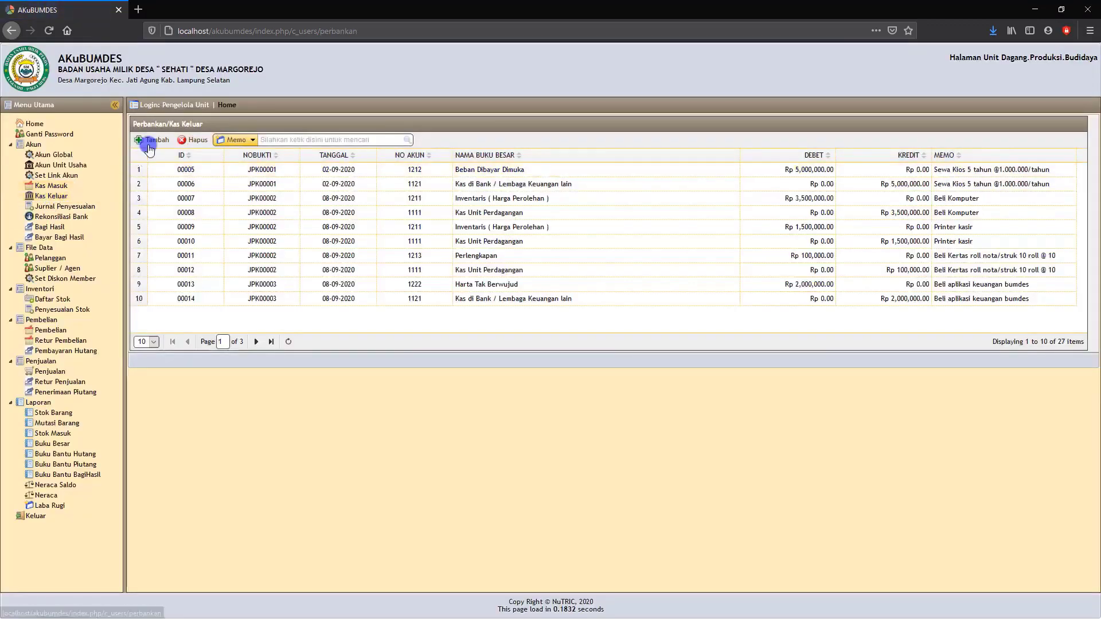
{"action": "left_click", "coordinate": [152, 140]}
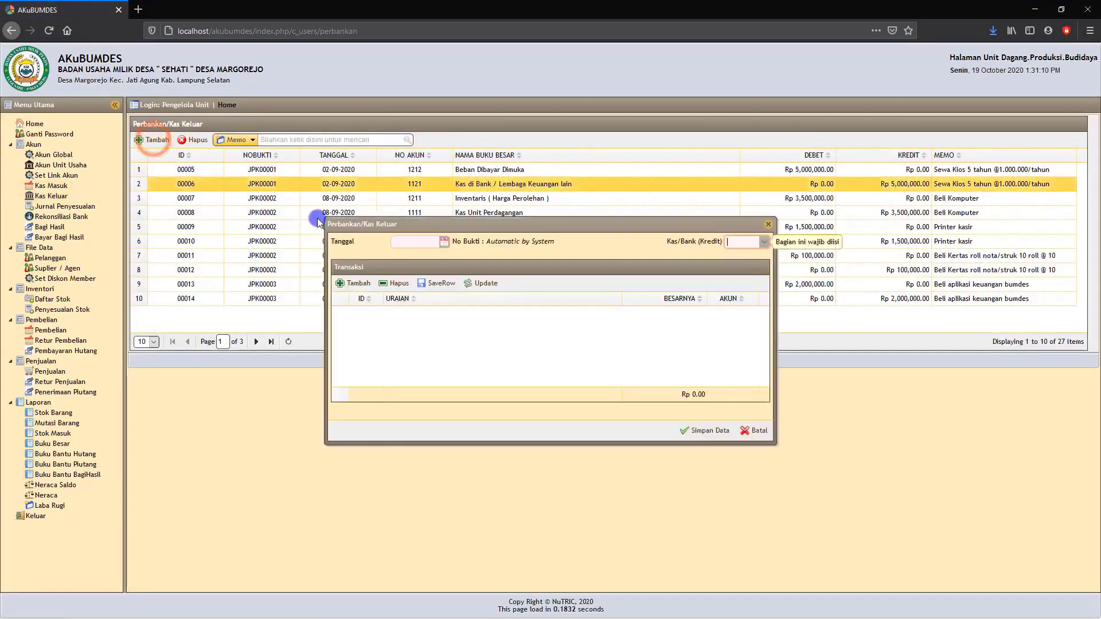
{"action": "left_click", "coordinate": [435, 242]}
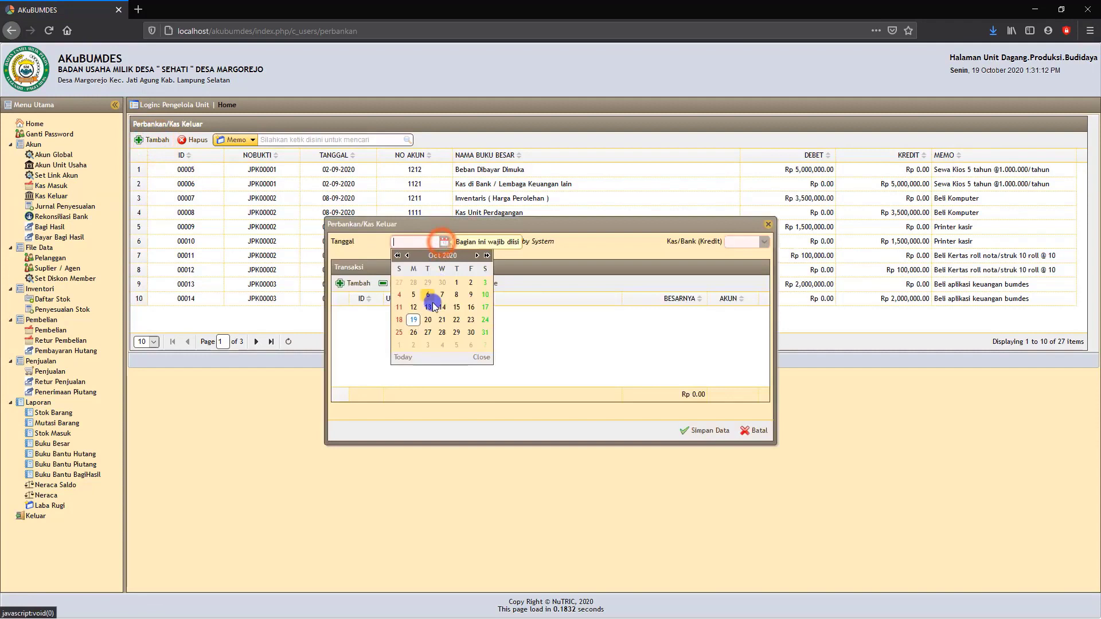
{"action": "left_click", "coordinate": [411, 327]}
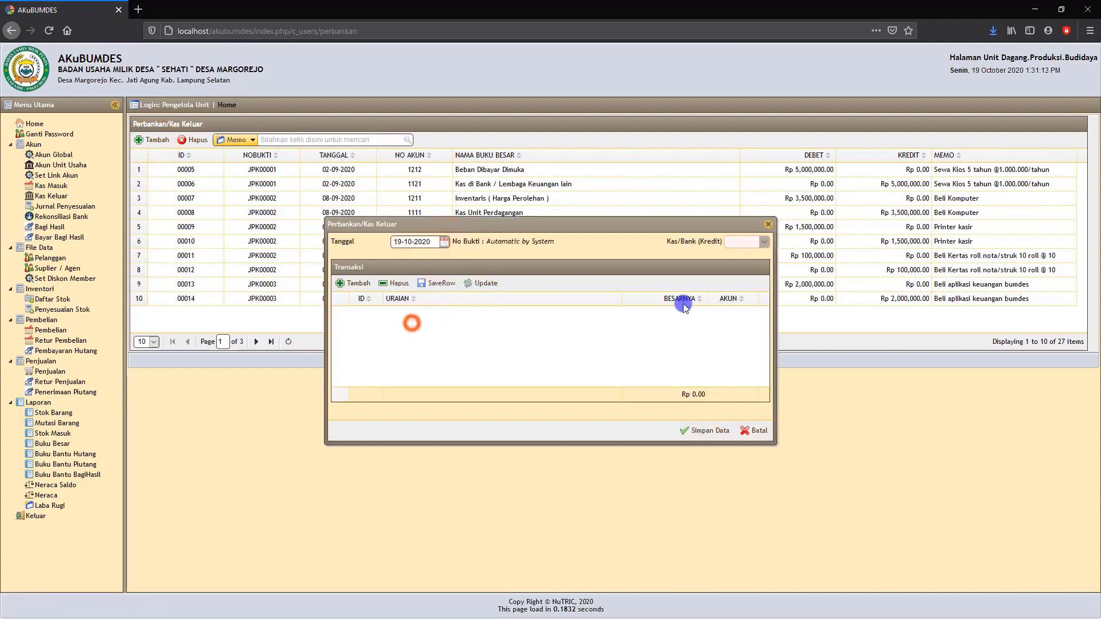
{"action": "left_click", "coordinate": [764, 245]}
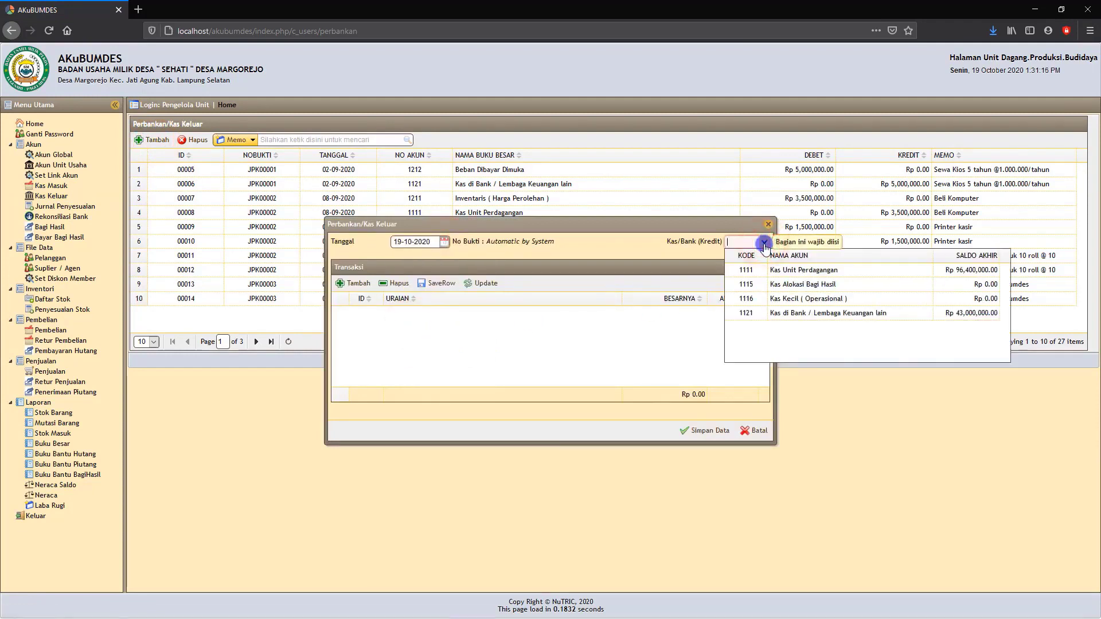
{"action": "left_click", "coordinate": [795, 270]}
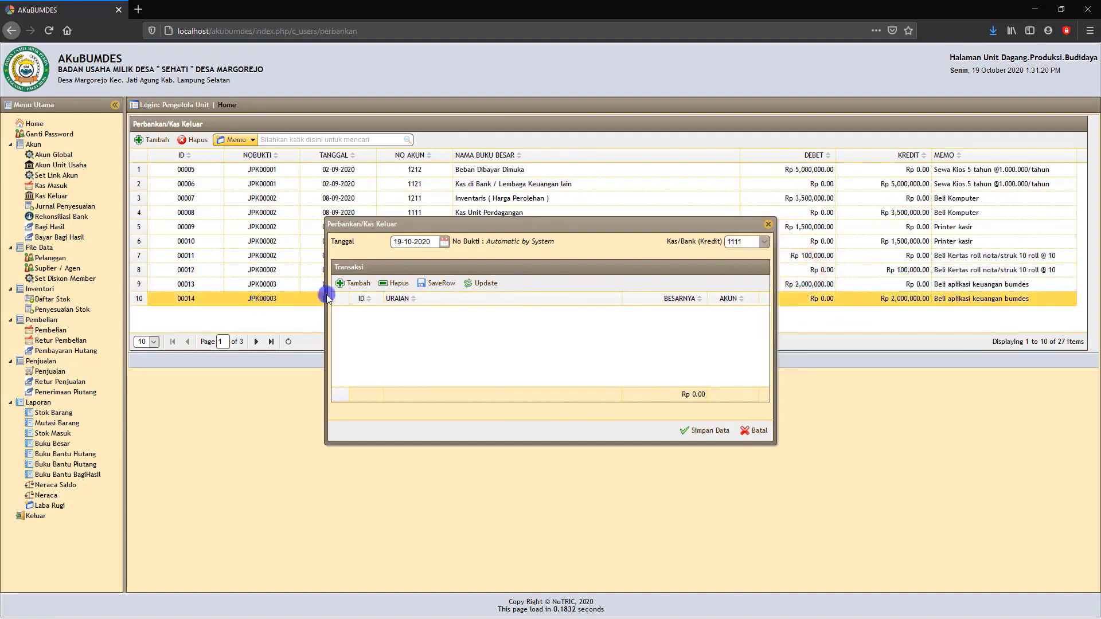
Start a transaction line in the Kas Keluar entry for account 1211 Inventaris (Harga Perolehan) with the description "beli printer".
{"action": "left_click", "coordinate": [357, 284]}
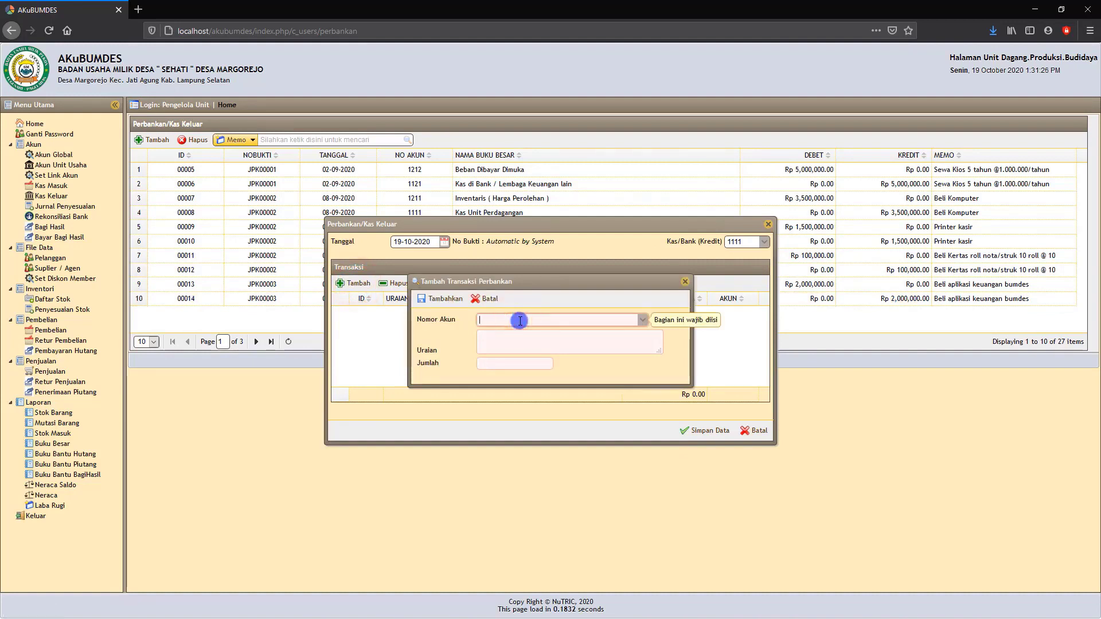
{"action": "type", "text": "inventar"}
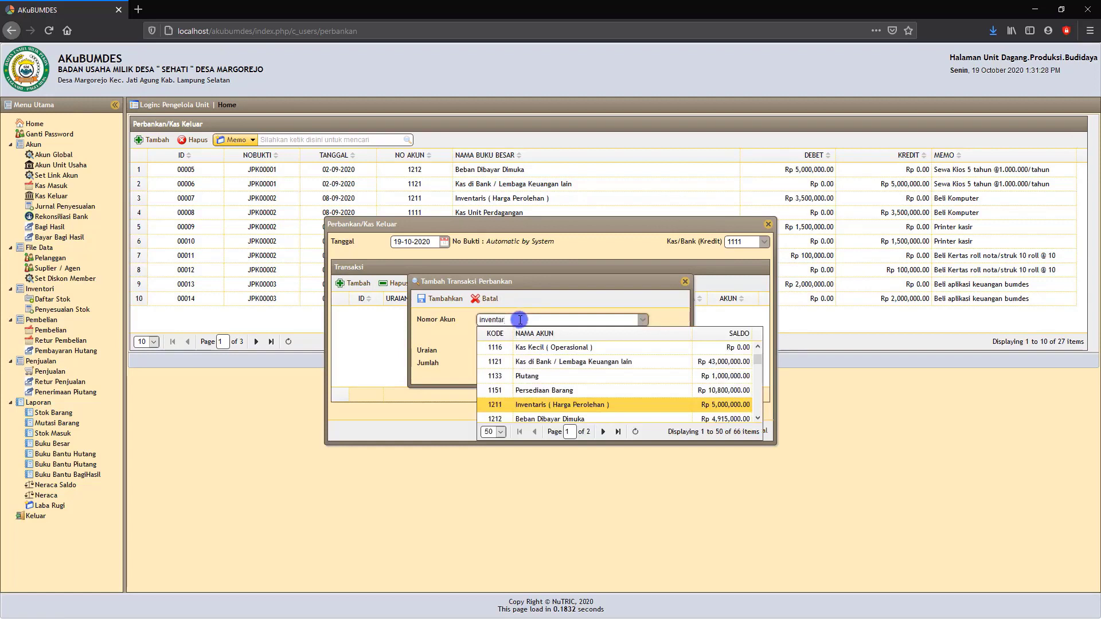
{"action": "type", "text": "is"}
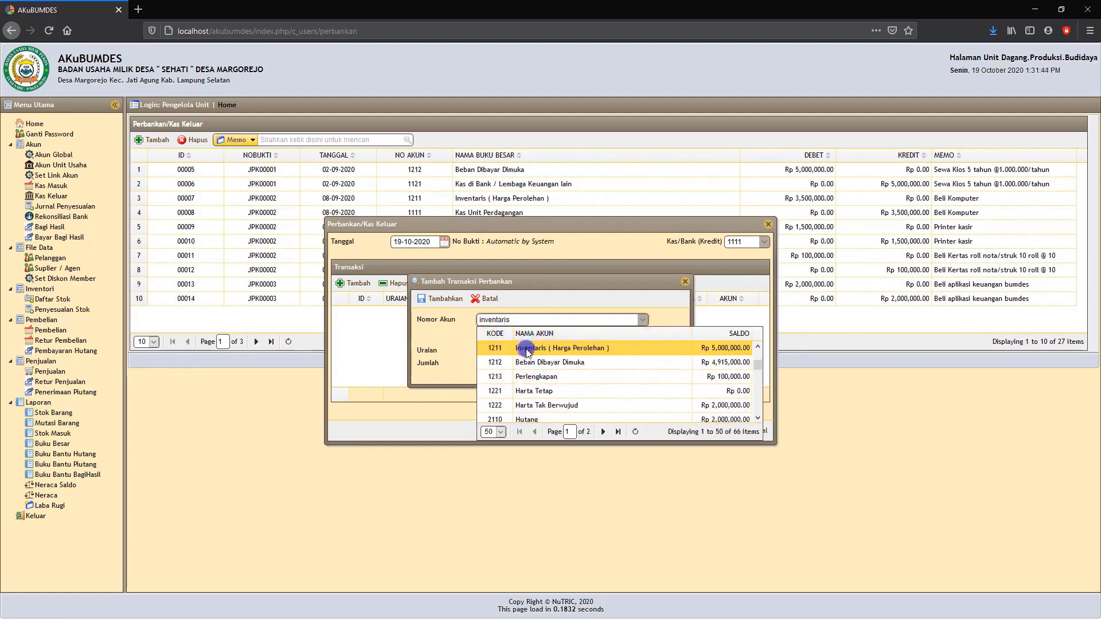
{"action": "left_click", "coordinate": [519, 348]}
{"action": "left_click", "coordinate": [516, 345]}
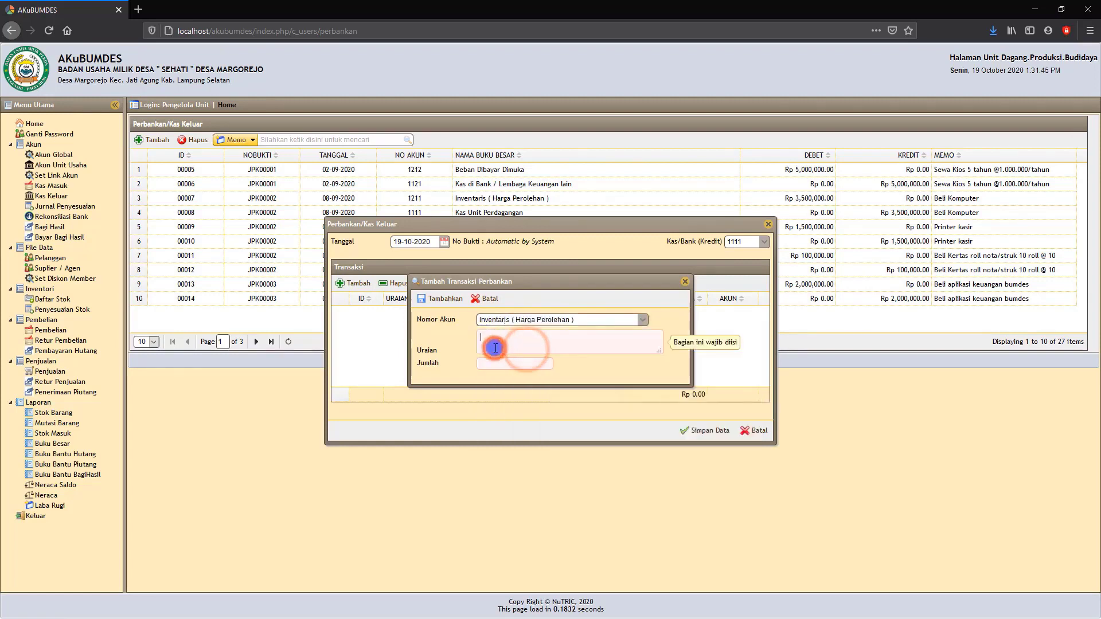
{"action": "type", "text": "beli printer"}
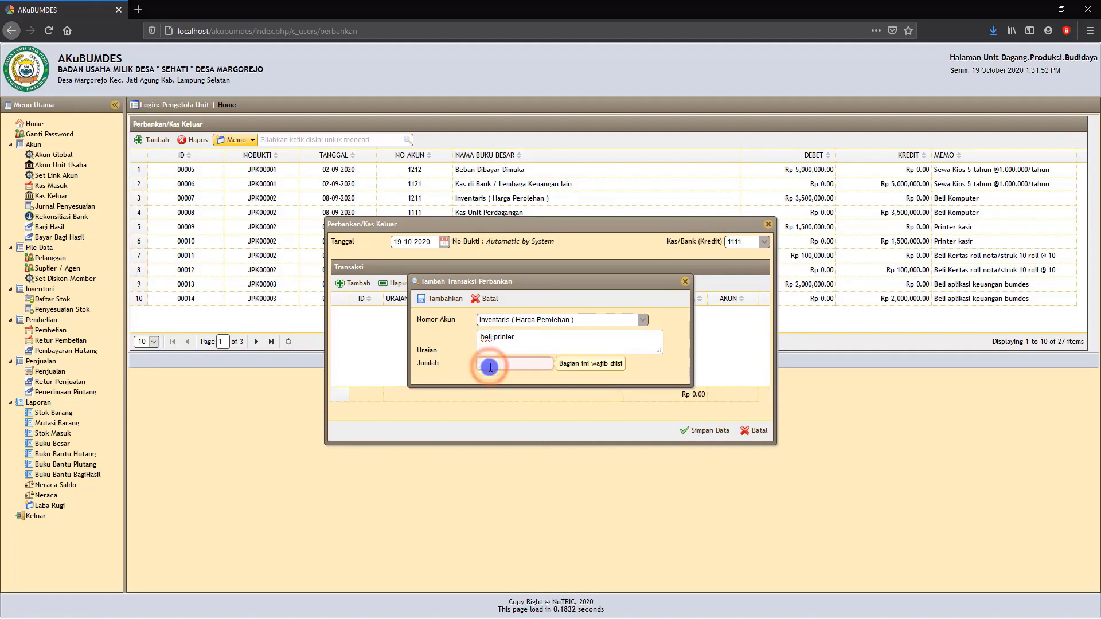
Set the printer line's amount to Rp 3.000.000 and add it to the Kas Keluar entry.
{"action": "type", "text": "3"}
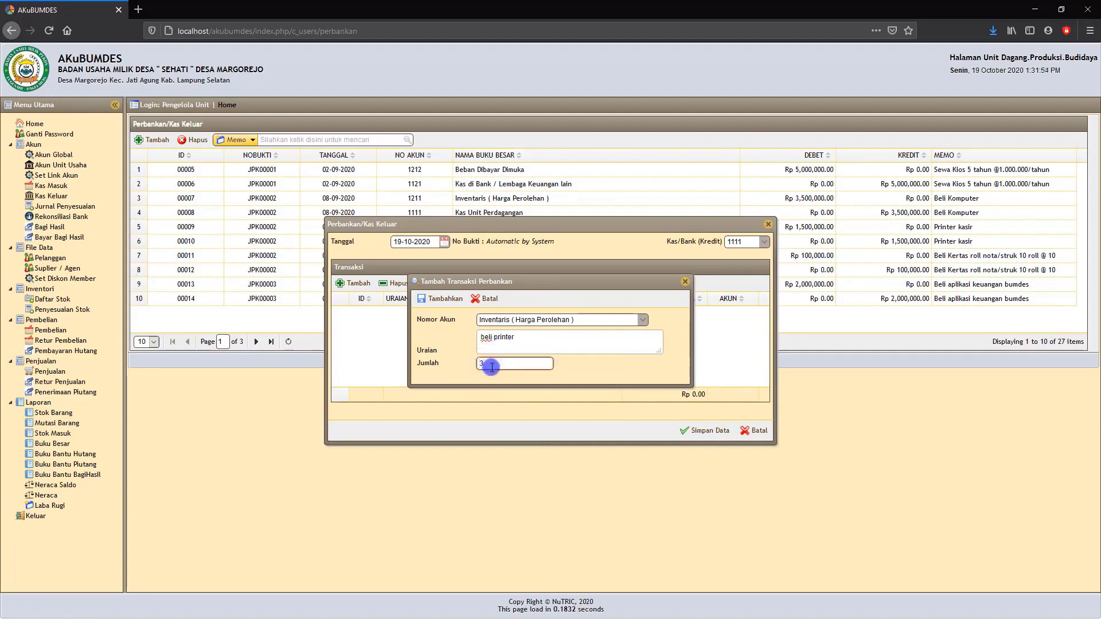
{"action": "type", "text": "0.000.000"}
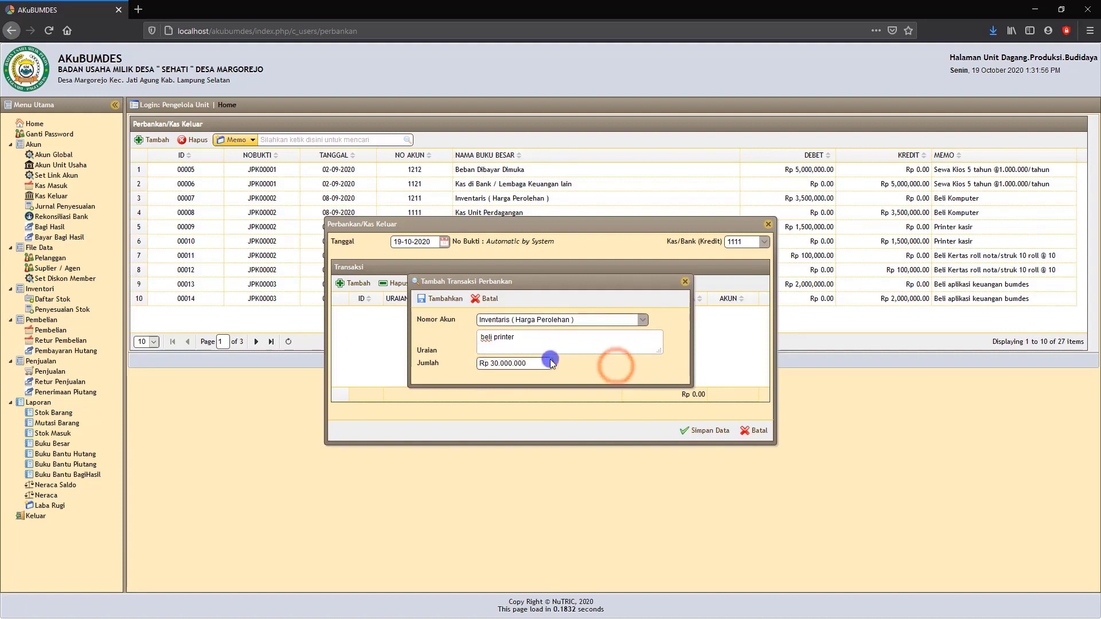
{"action": "left_click", "coordinate": [539, 366]}
{"action": "key", "text": "BackSpace"}
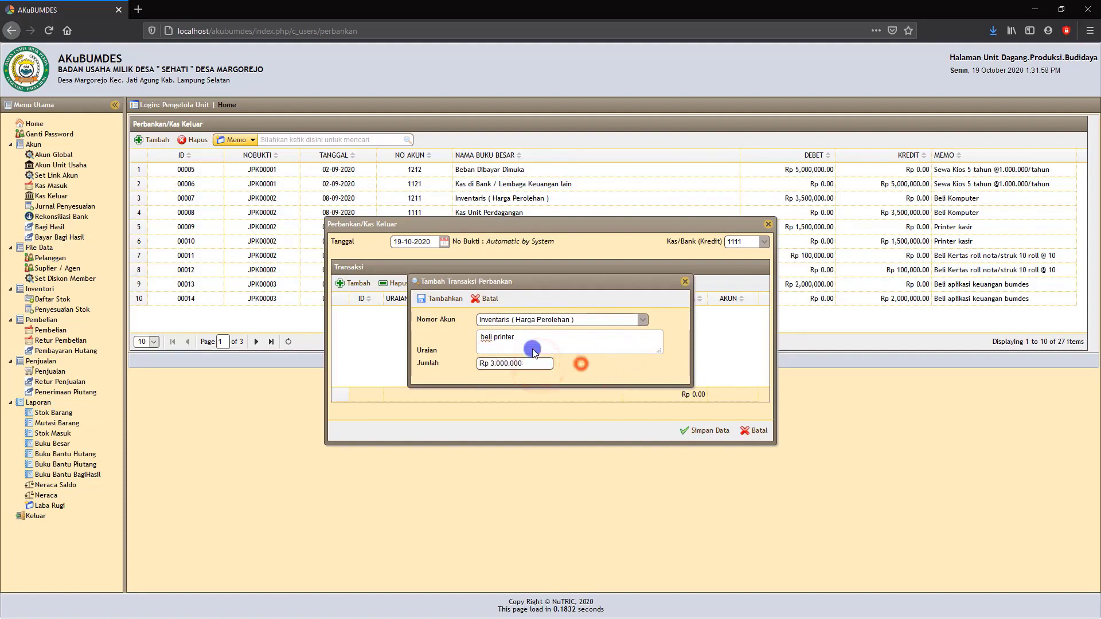
{"action": "left_click", "coordinate": [447, 302]}
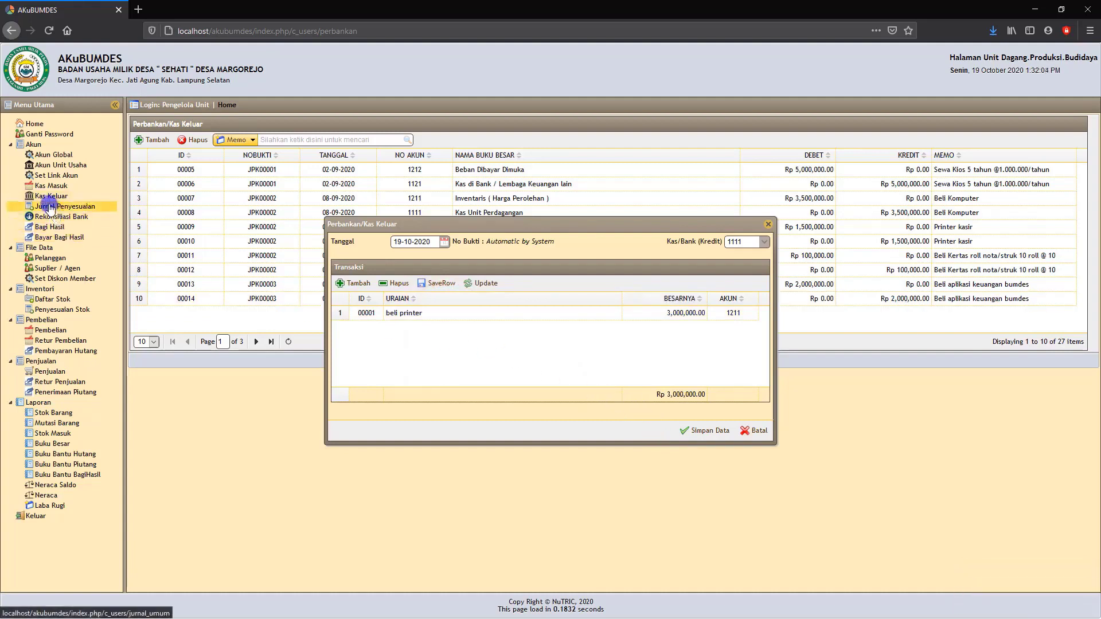
Start a second transaction line for account 6110 Beban Operasional dan Administrasi Umum with the description "Transport".
{"action": "left_click", "coordinate": [356, 284]}
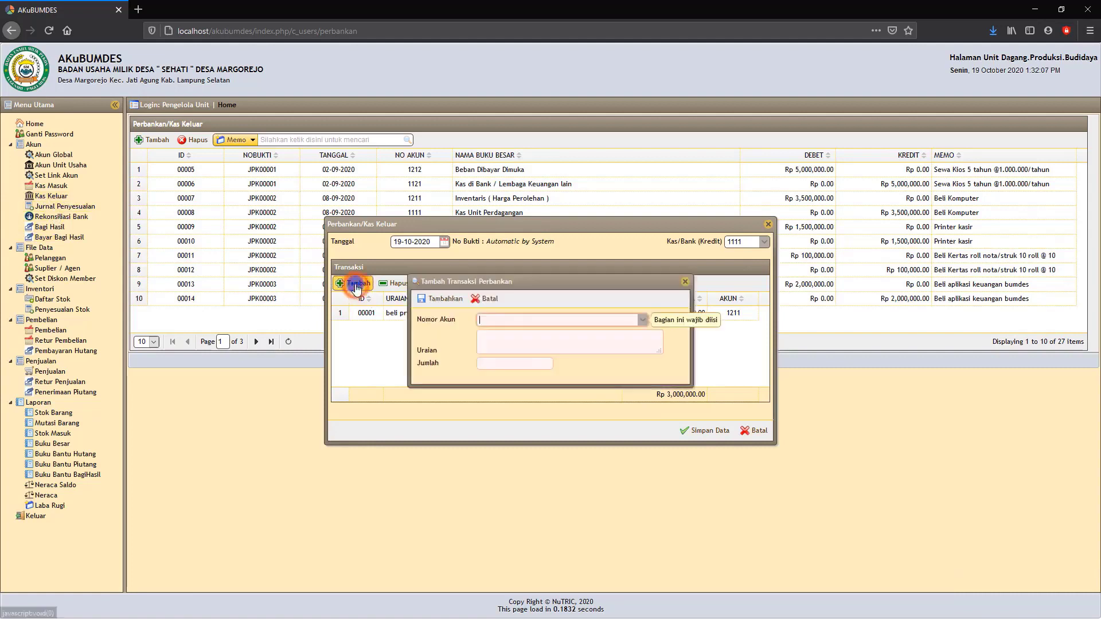
{"action": "left_click", "coordinate": [493, 316]}
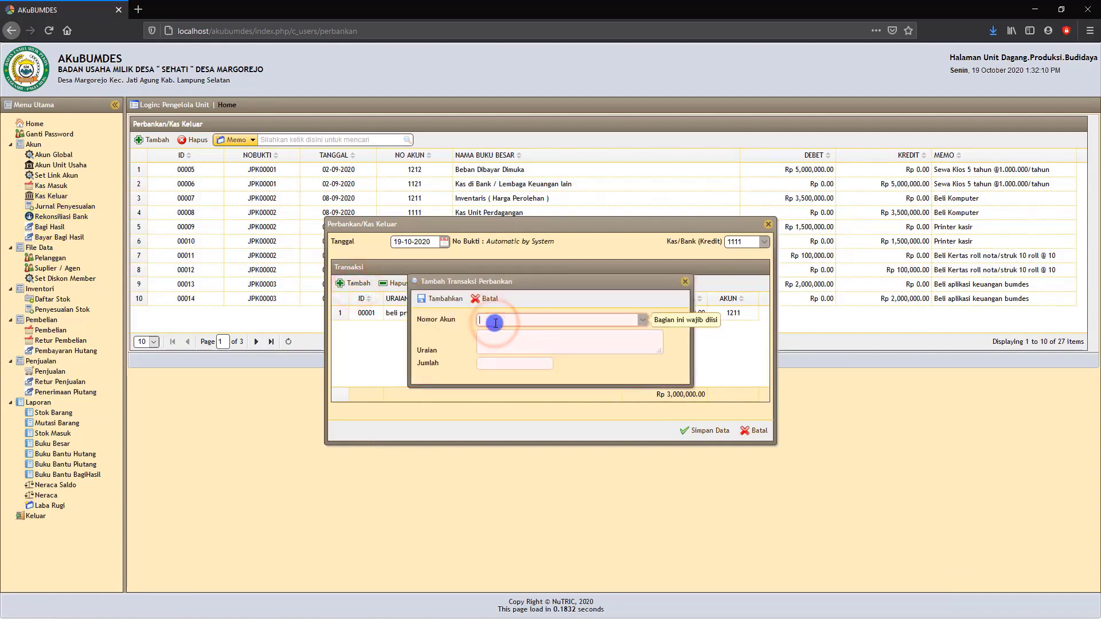
{"action": "type", "text": "belban"}
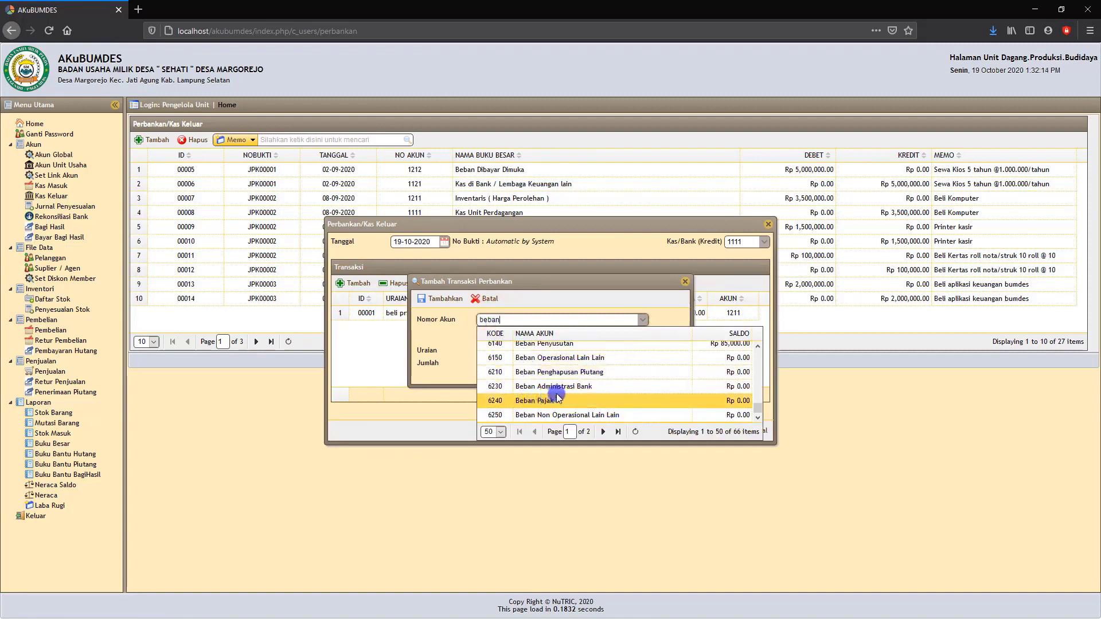
{"action": "scroll", "coordinate": [556, 398], "scroll_direction": "up", "scroll_amount": 3}
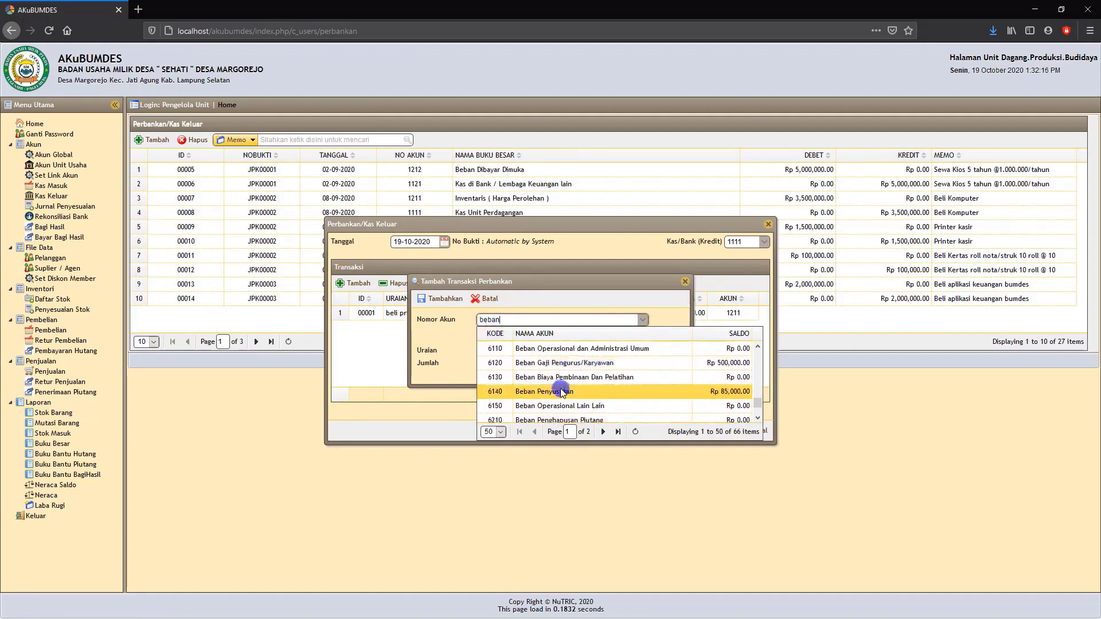
{"action": "left_click", "coordinate": [568, 351]}
{"action": "left_click", "coordinate": [497, 340]}
{"action": "type", "text": "Tri"}
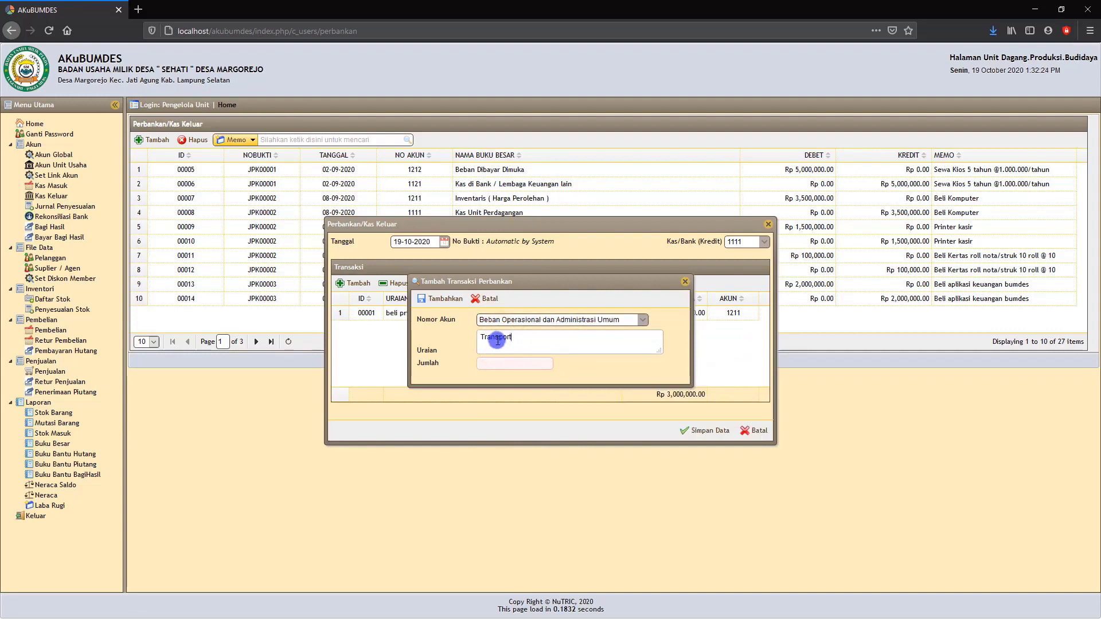
Set the Transport line's amount to Rp 100.000, add it, and save the Kas Keluar entry.
{"action": "left_click", "coordinate": [493, 364]}
{"action": "type", "text": "1000000"}
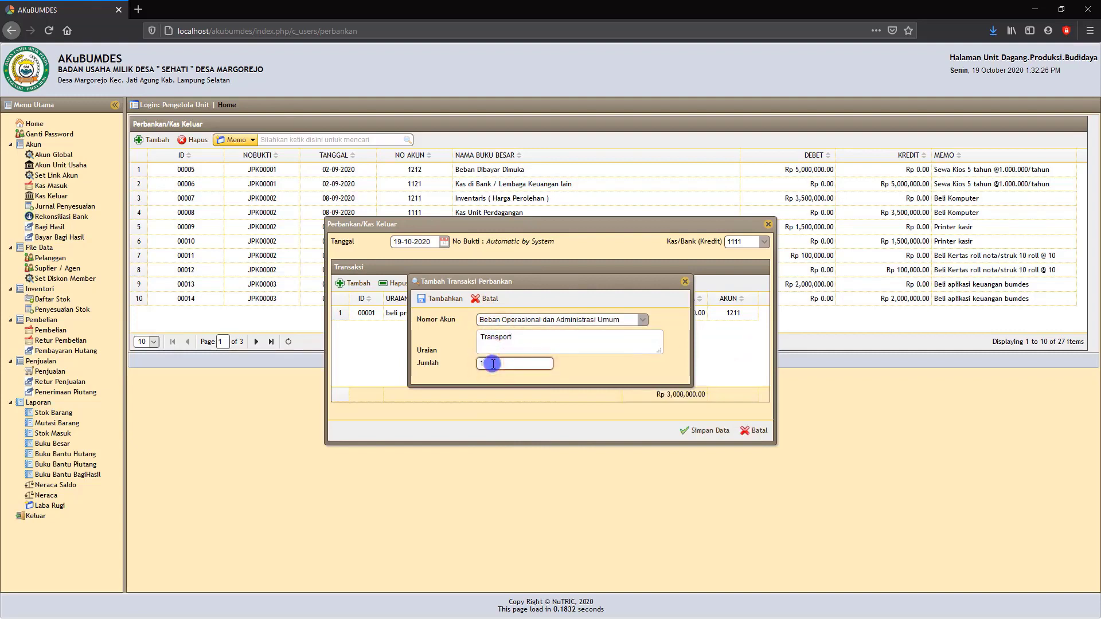
{"action": "left_click", "coordinate": [600, 368]}
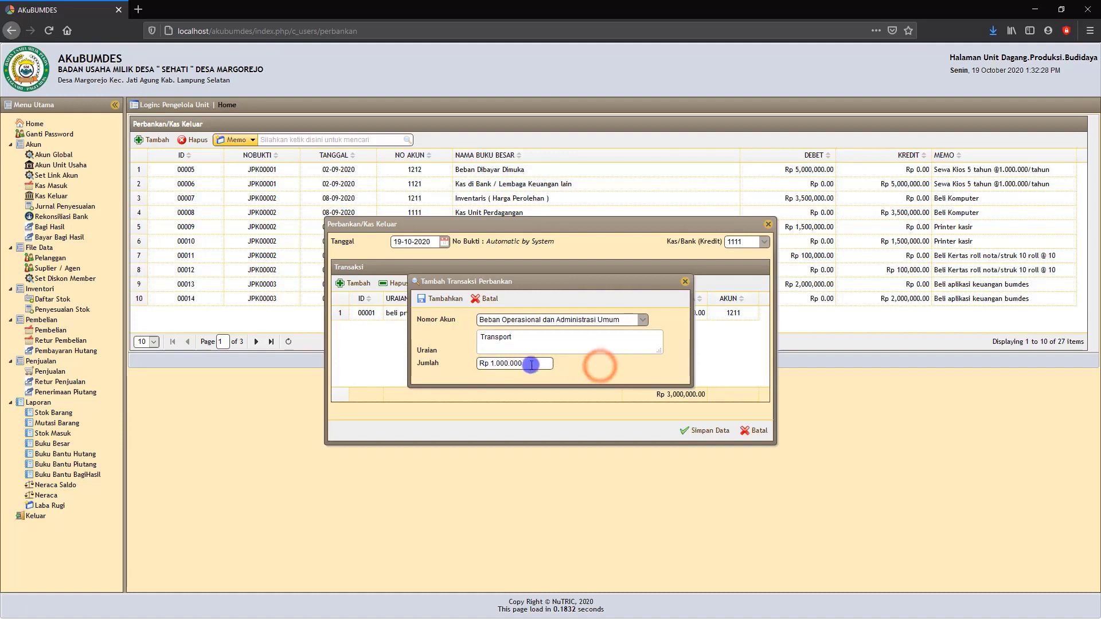
{"action": "left_click", "coordinate": [448, 302]}
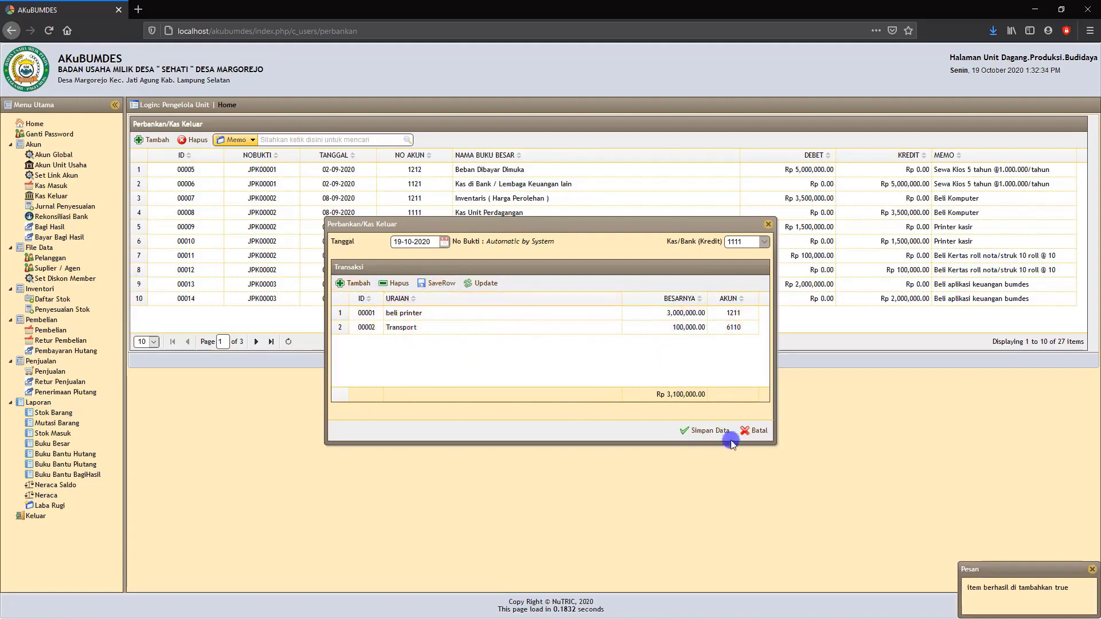
{"action": "left_click", "coordinate": [711, 431]}
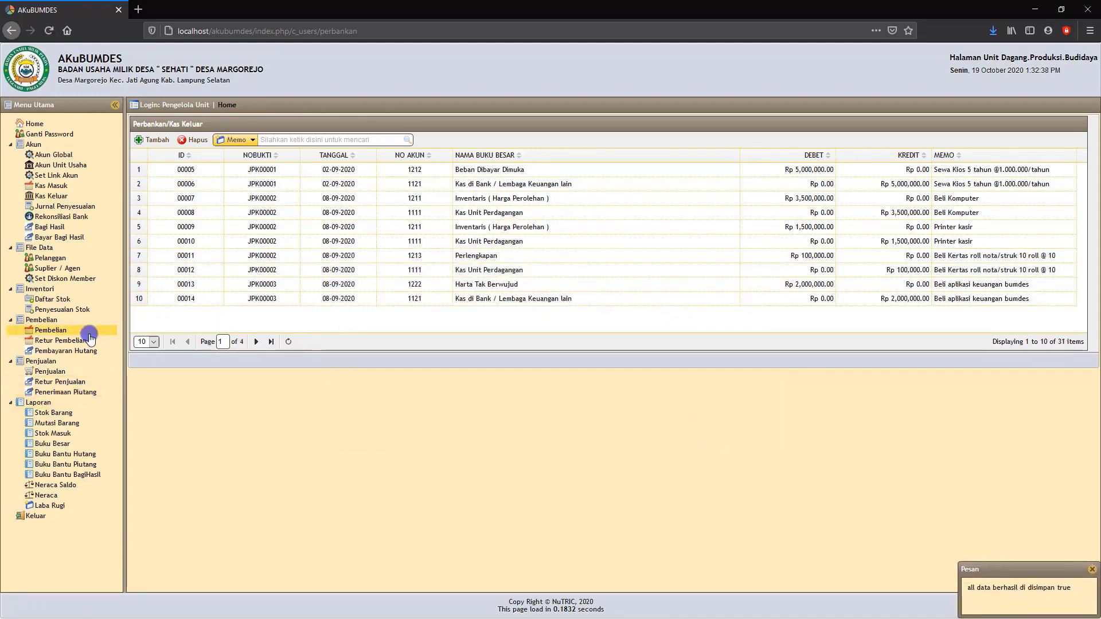
Open the Pembelian page to view the list of goods purchases.
{"action": "left_click", "coordinate": [53, 333]}
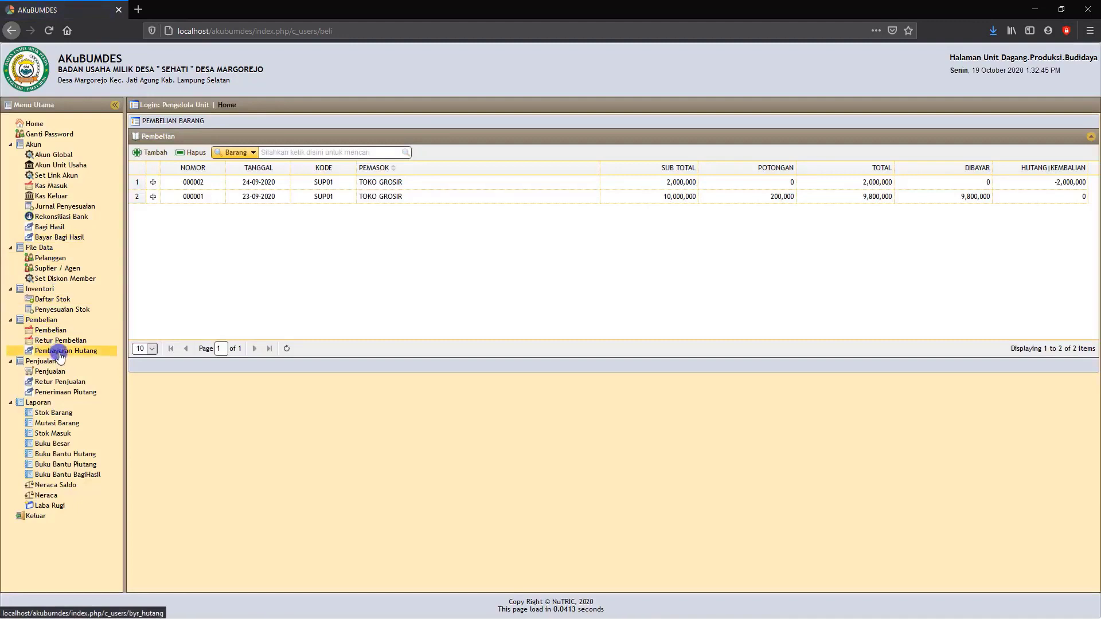
{"action": "left_click", "coordinate": [65, 351]}
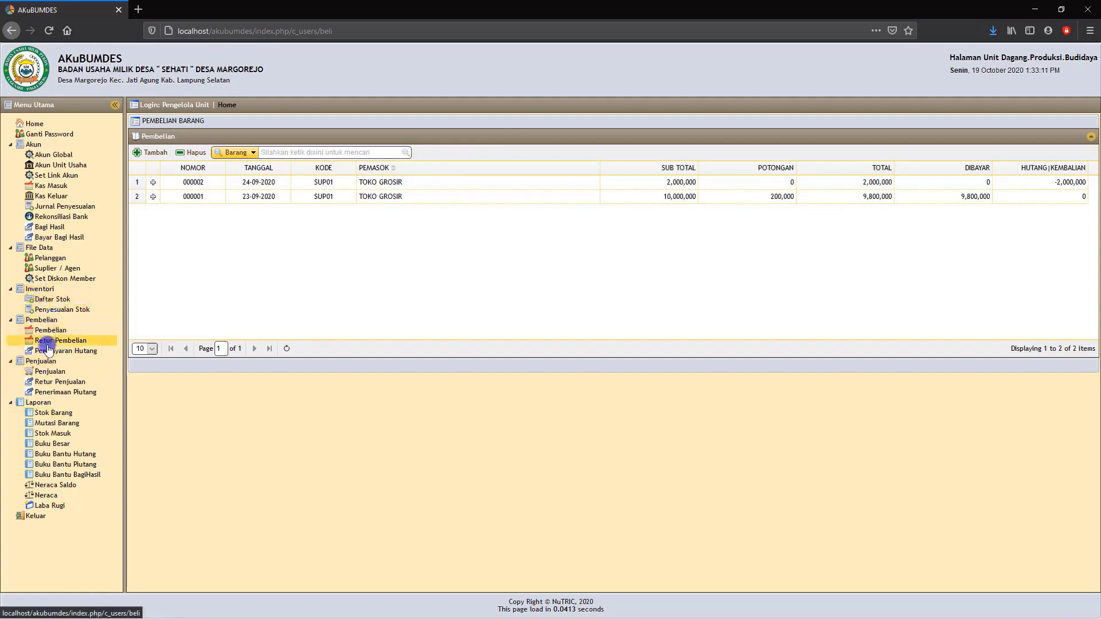
Open the Penjualan list and expand sale 000002 to view its item details.
{"action": "left_click", "coordinate": [50, 371]}
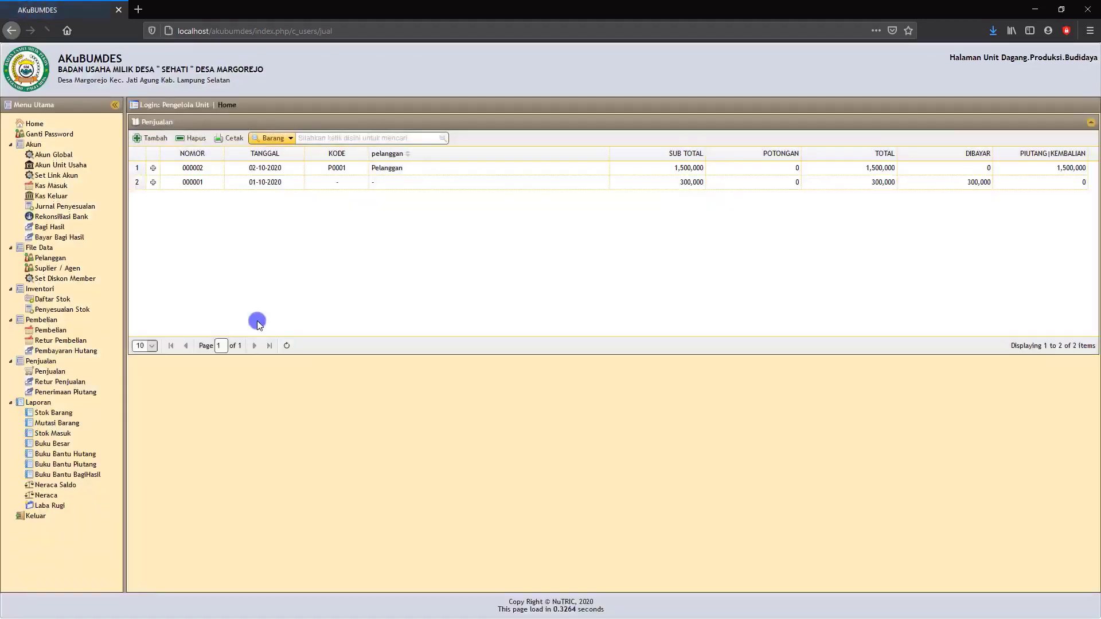
{"action": "left_click", "coordinate": [153, 170]}
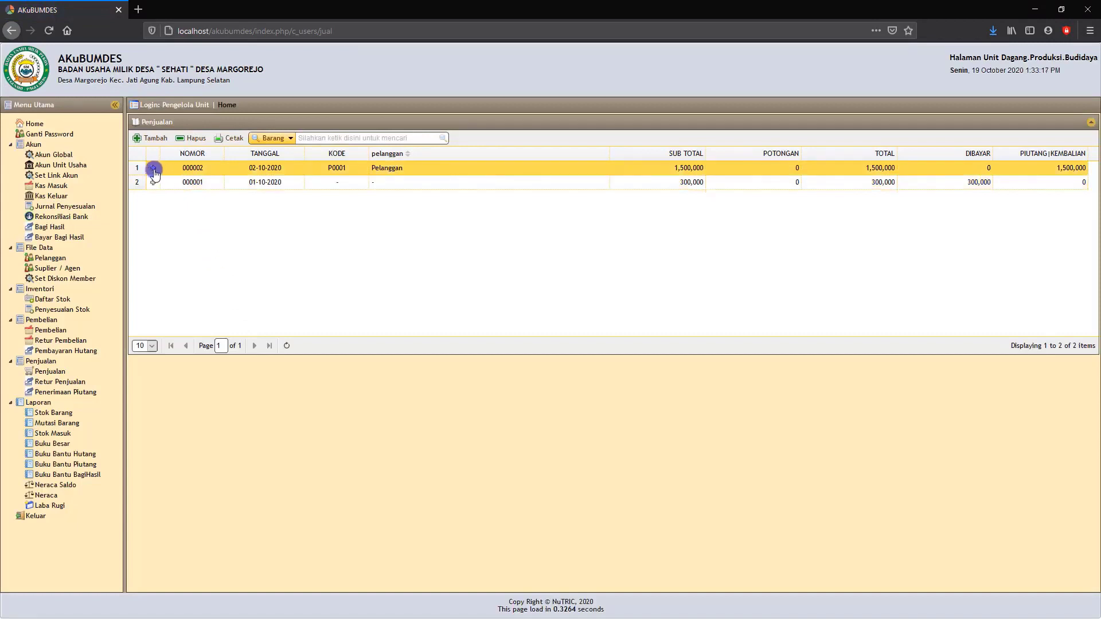
{"action": "left_click", "coordinate": [267, 215]}
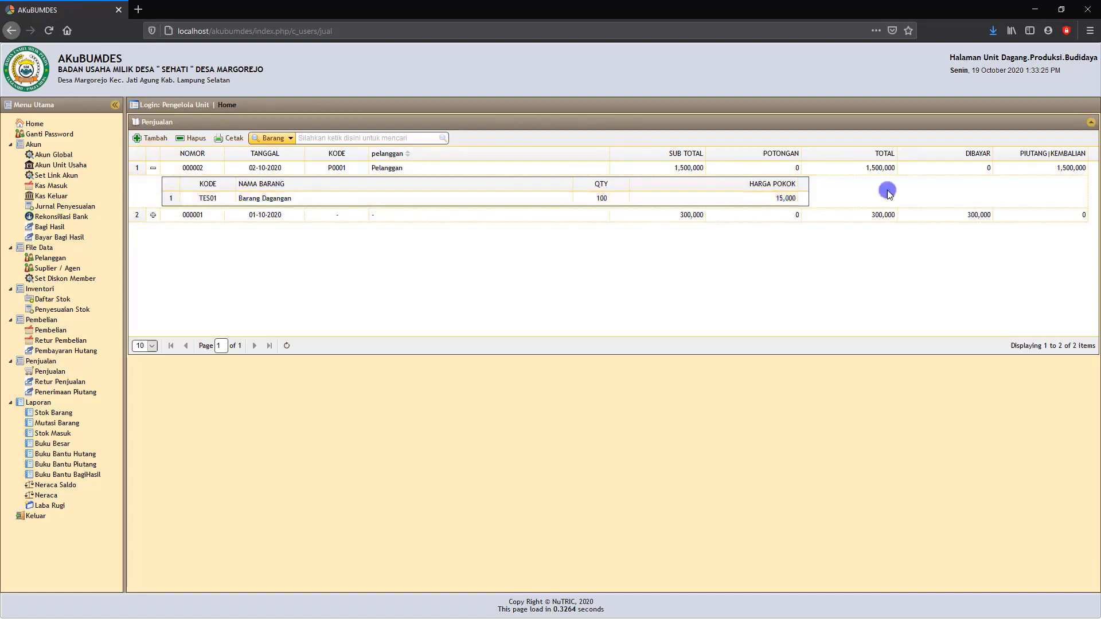
Generate the printable sales receipt for sale 000002, view it, and close it.
{"action": "left_click", "coordinate": [206, 168]}
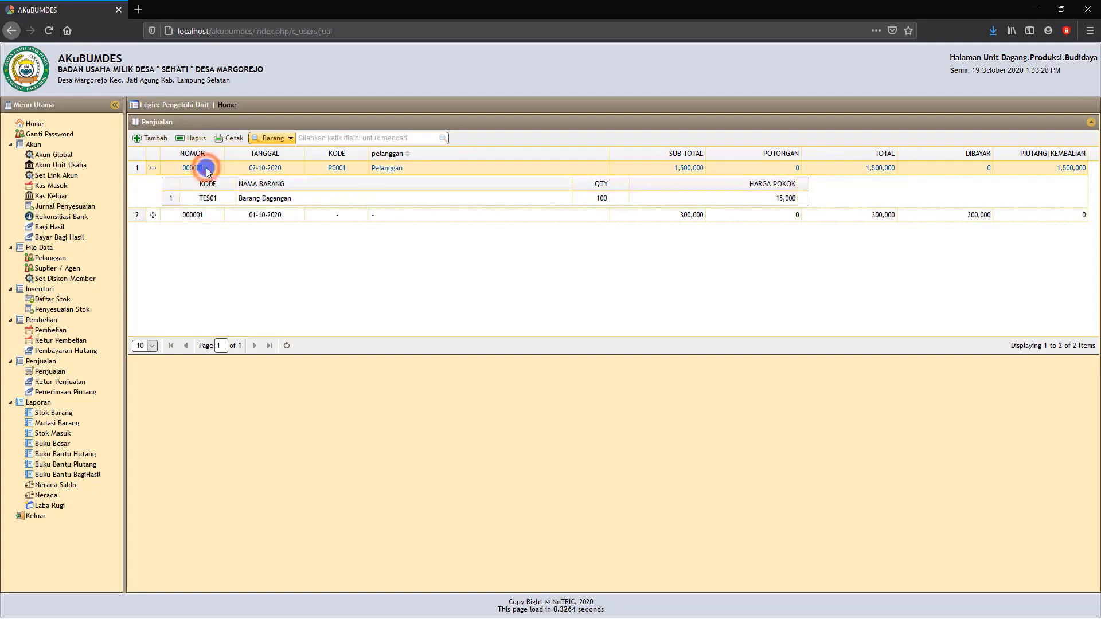
{"action": "left_click", "coordinate": [233, 139]}
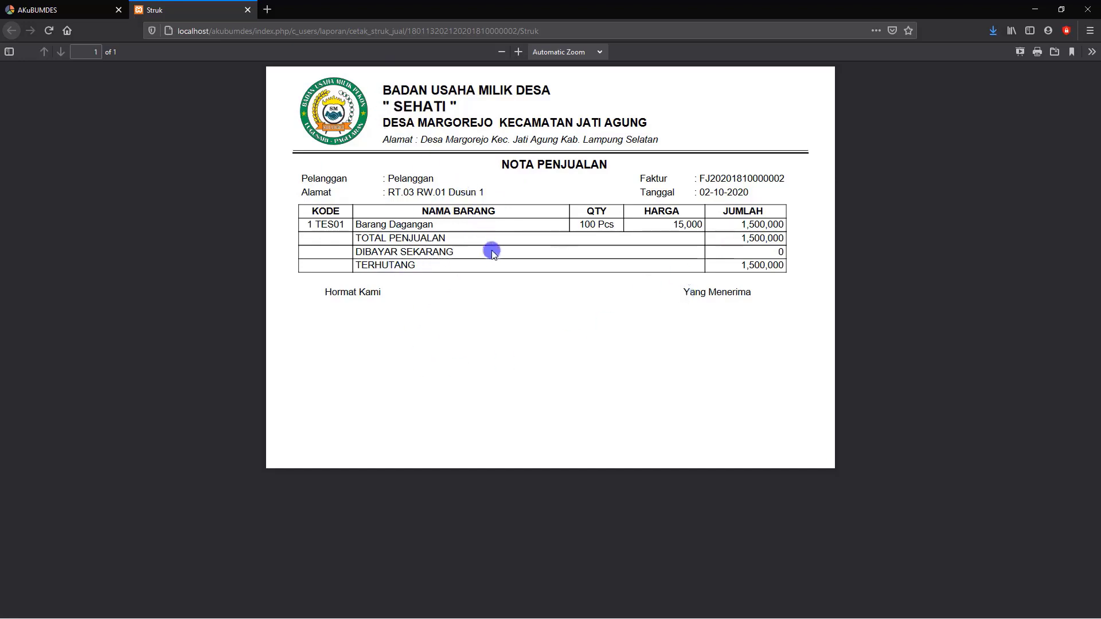
{"action": "left_click", "coordinate": [248, 12]}
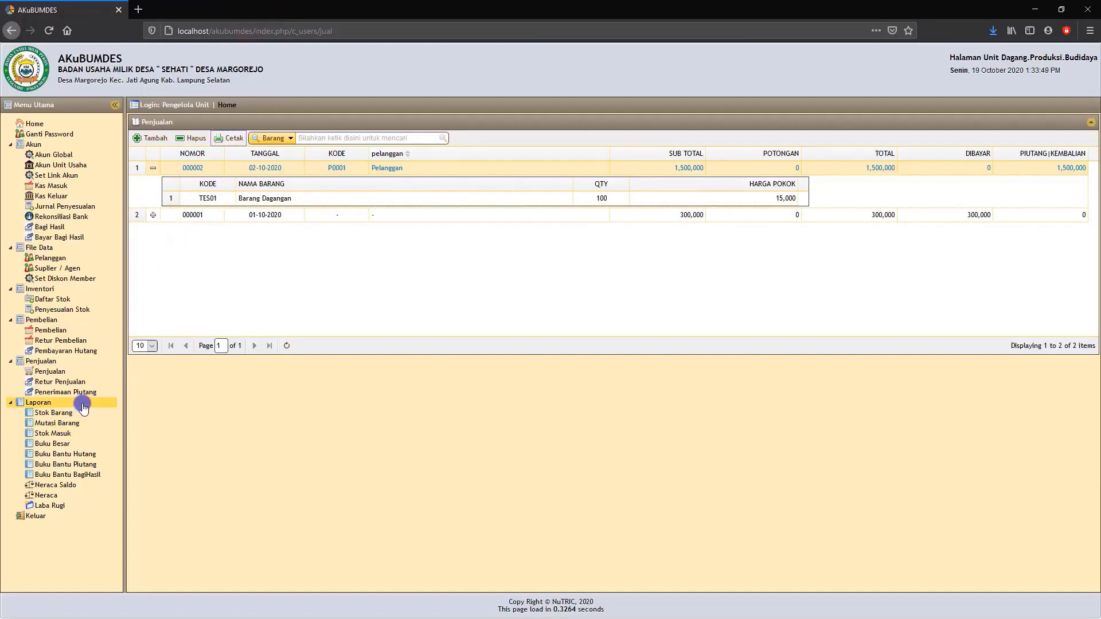
Display the Stok Barang report as of 19-10-2020, view its printable version, and close that version.
{"action": "left_click", "coordinate": [55, 414]}
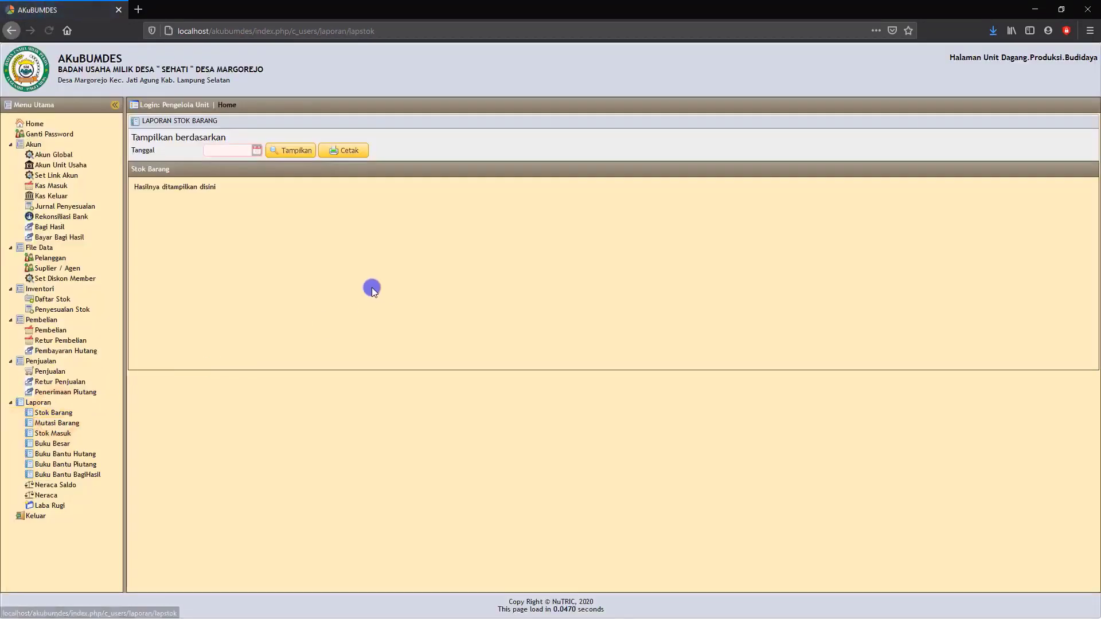
{"action": "left_click", "coordinate": [247, 150]}
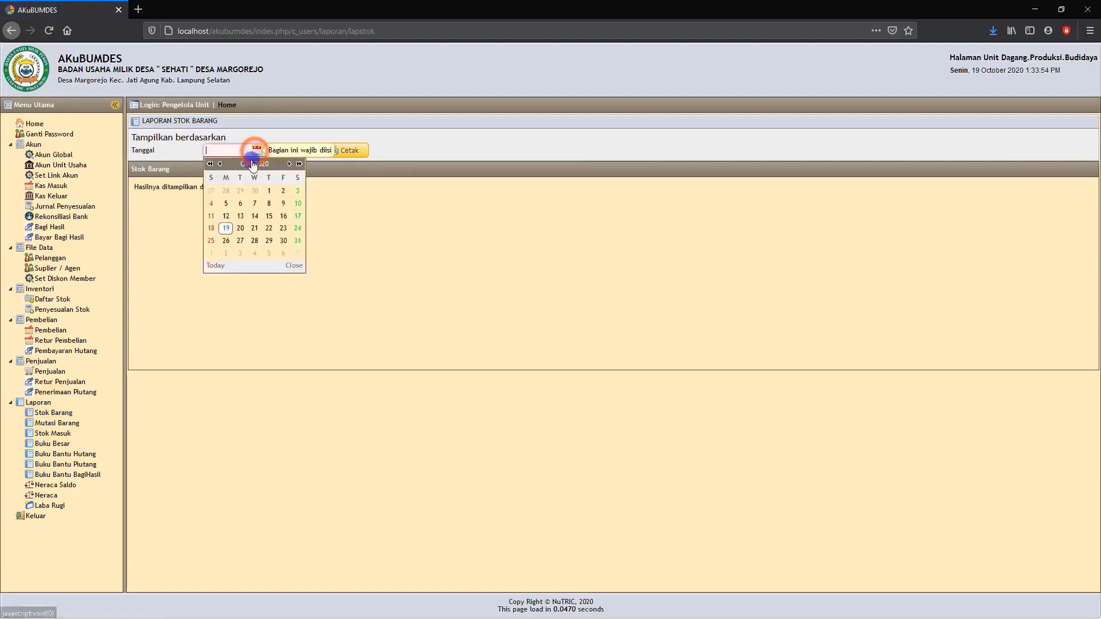
{"action": "left_click", "coordinate": [225, 226]}
{"action": "left_click", "coordinate": [291, 150]}
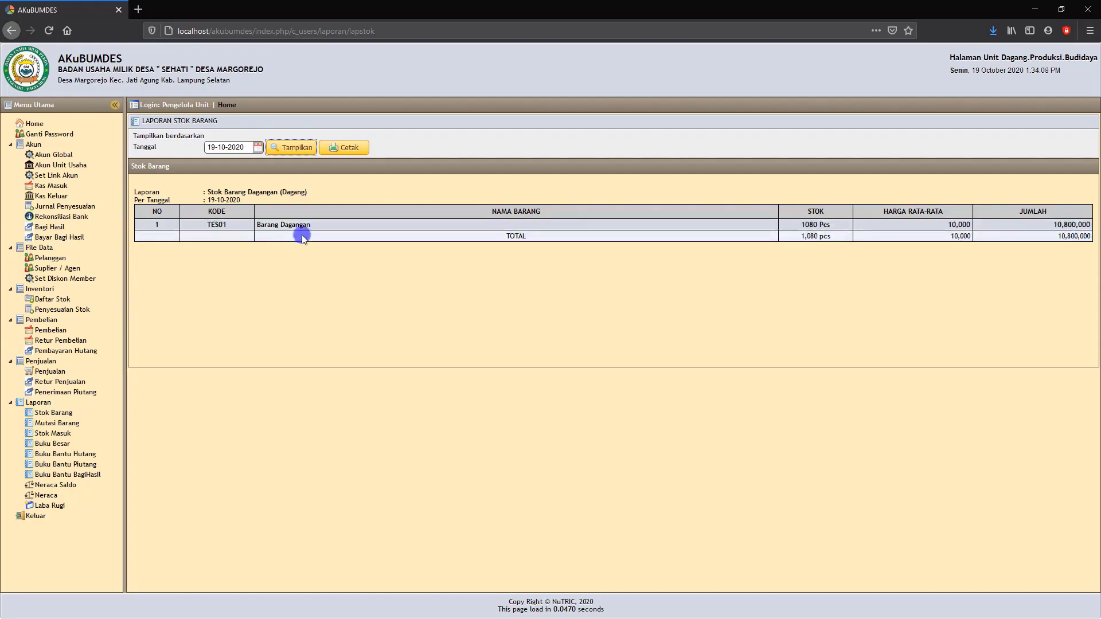
{"action": "left_click", "coordinate": [346, 149]}
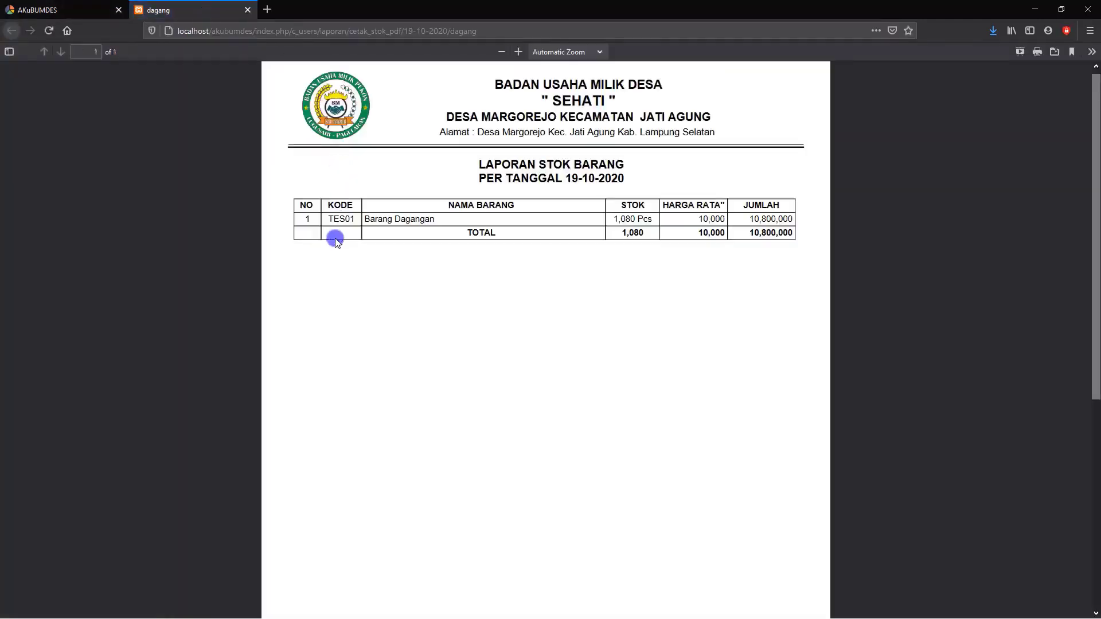
{"action": "left_click", "coordinate": [246, 10]}
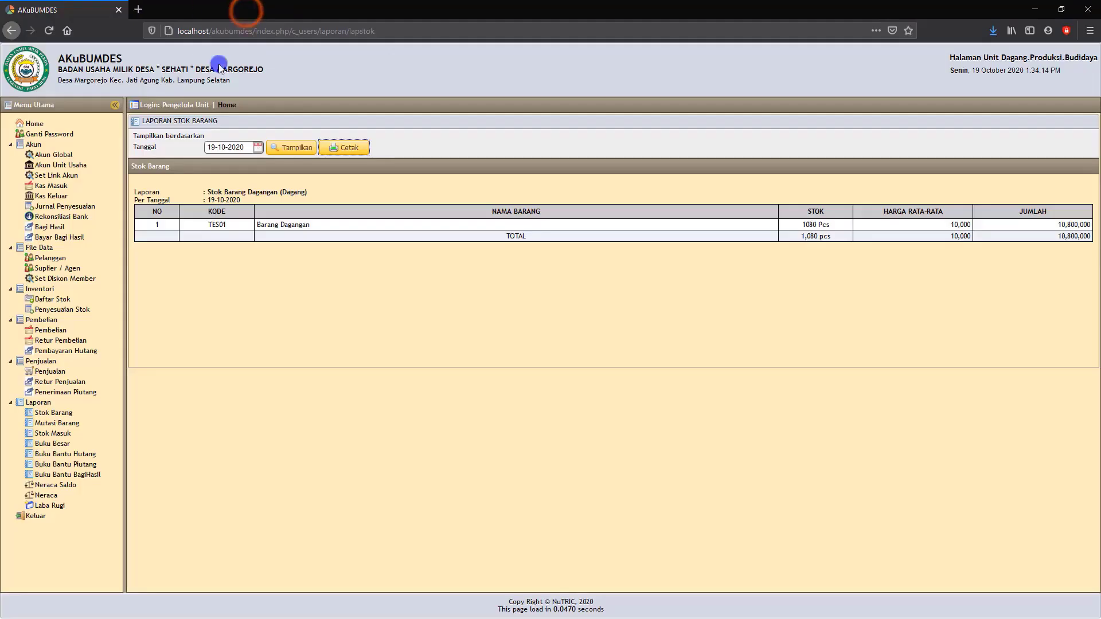
Display the Buku Besar for Kas Unit Perdagangan from 01-10-2020 to 19-10-2020, and view and close its printable version.
{"action": "left_click", "coordinate": [65, 443]}
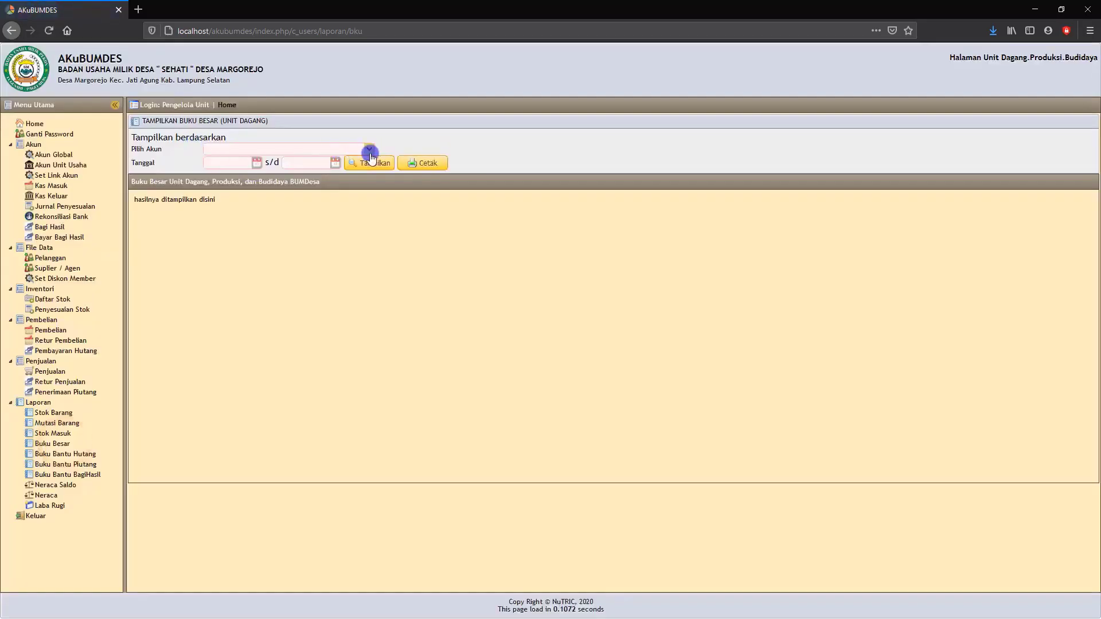
{"action": "left_click", "coordinate": [369, 149]}
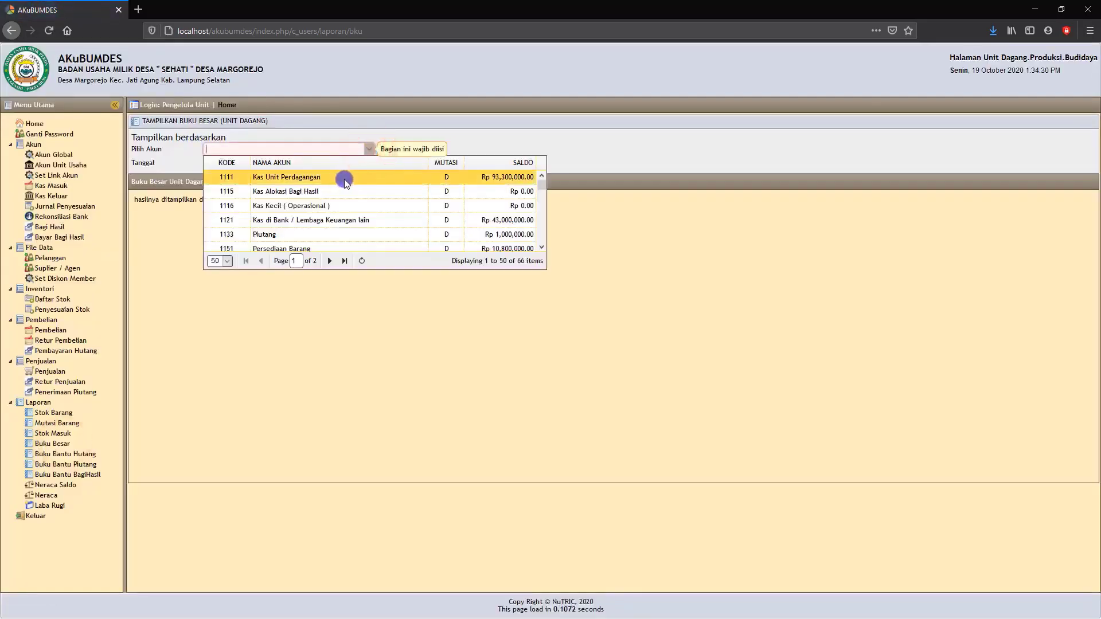
{"action": "left_click", "coordinate": [334, 178]}
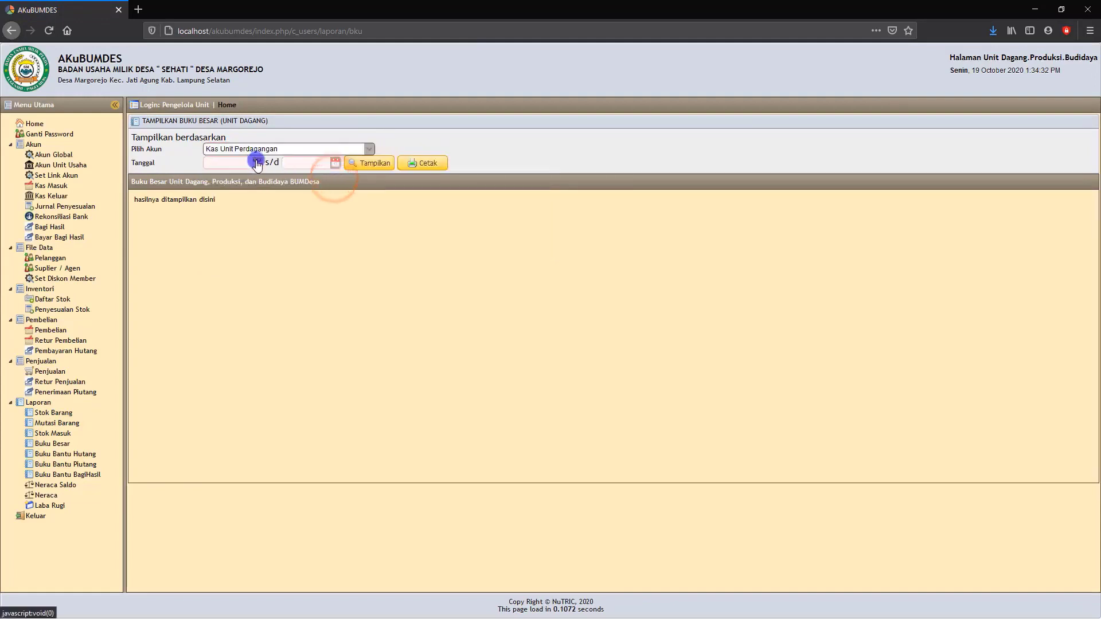
{"action": "left_click", "coordinate": [257, 162]}
{"action": "left_click", "coordinate": [268, 203]}
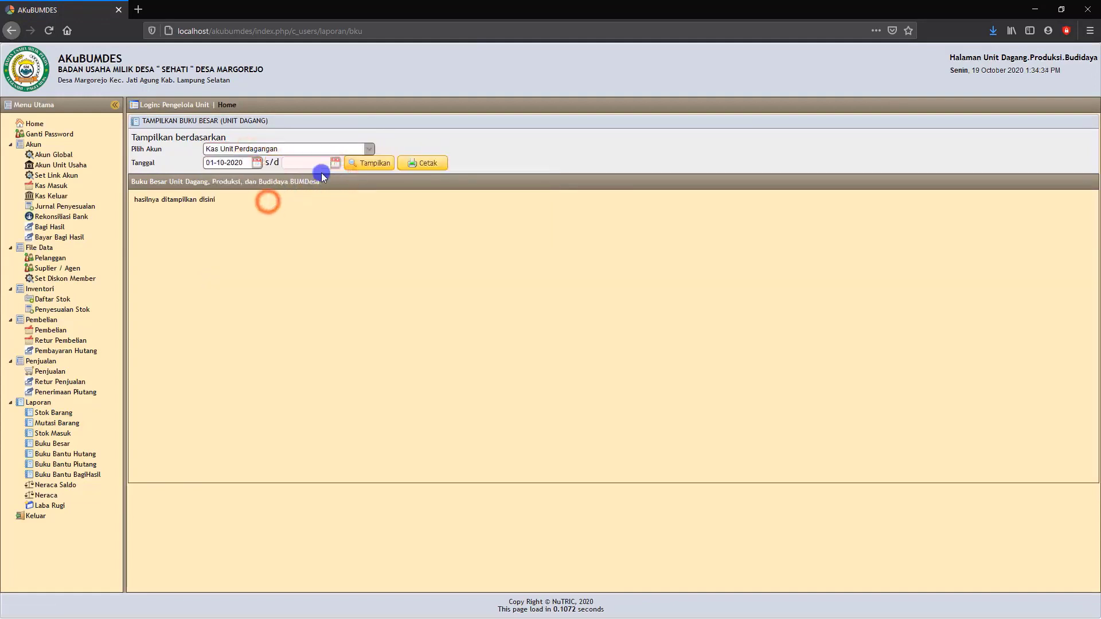
{"action": "left_click", "coordinate": [337, 164]}
{"action": "left_click", "coordinate": [301, 237]}
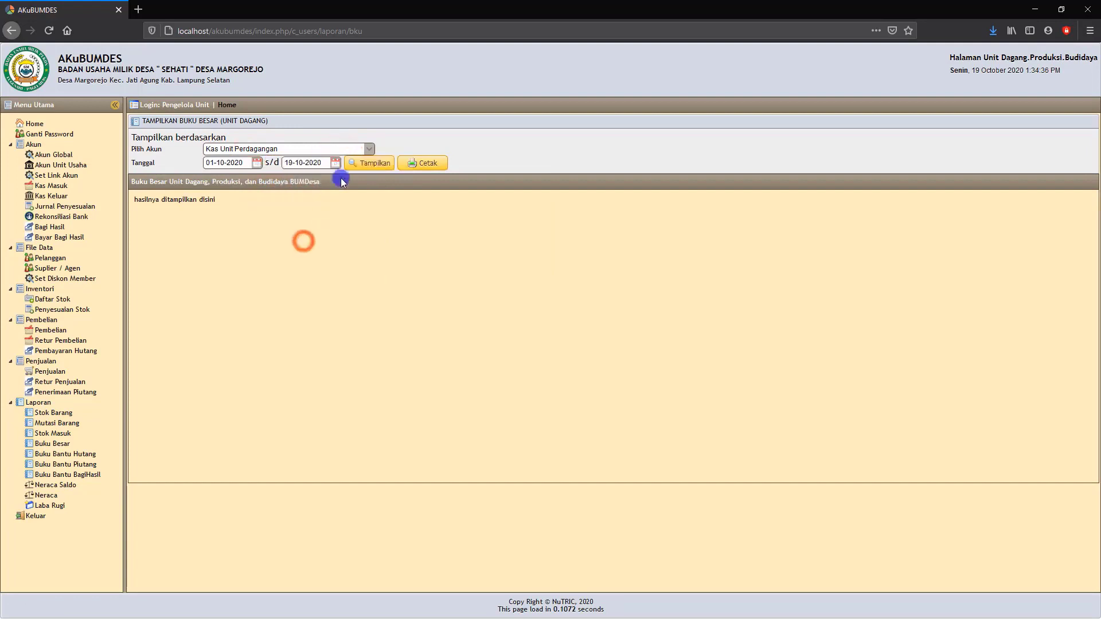
{"action": "left_click", "coordinate": [369, 166]}
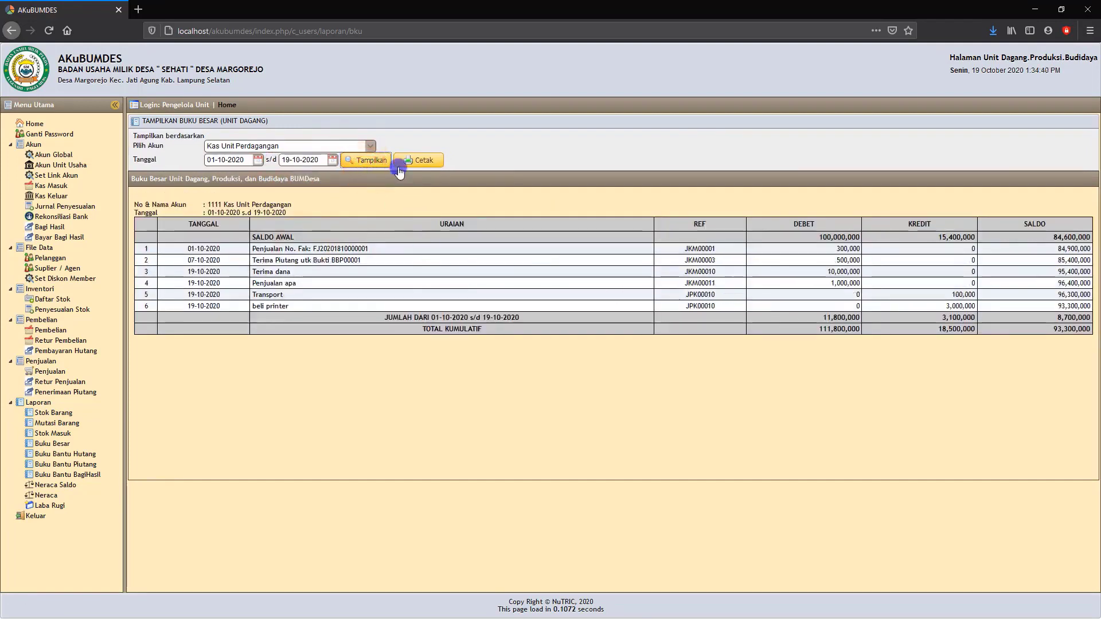
{"action": "left_click", "coordinate": [422, 162]}
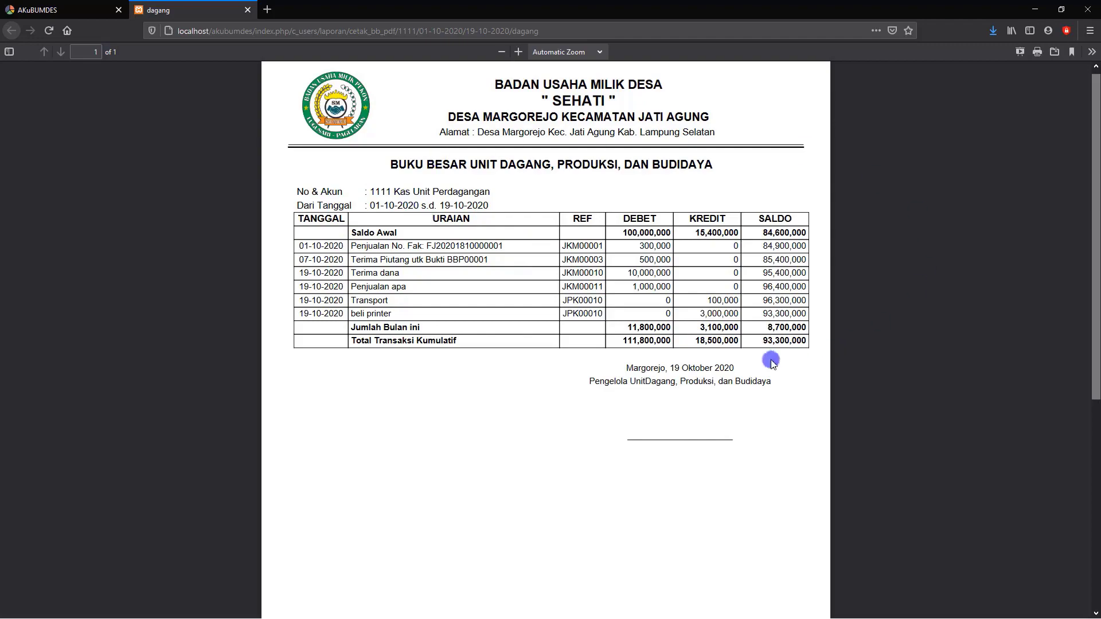
{"action": "left_click", "coordinate": [249, 11]}
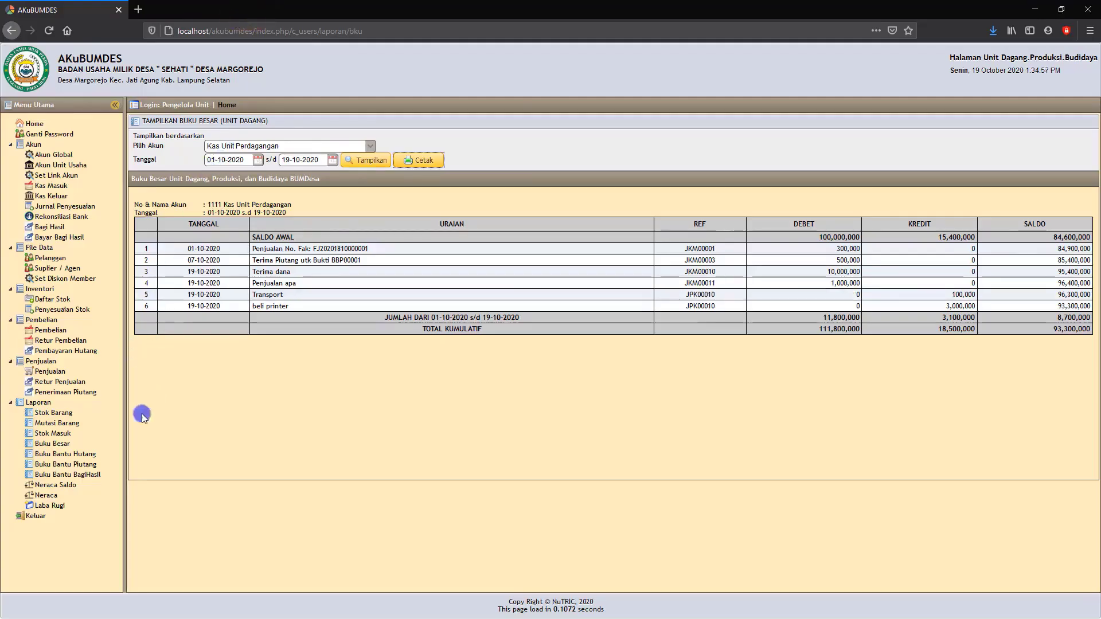
Display the Buku Bantu Hutang report for supplier TOKO GROSIR from 01-10-2020 to 19-10-2020.
{"action": "left_click", "coordinate": [67, 454]}
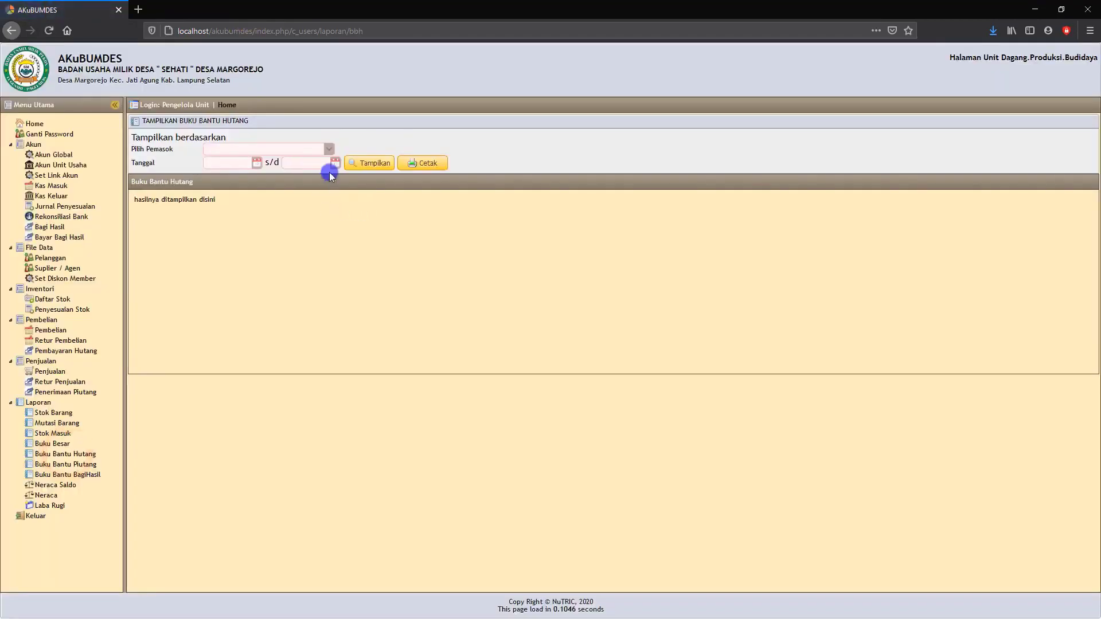
{"action": "left_click", "coordinate": [329, 149]}
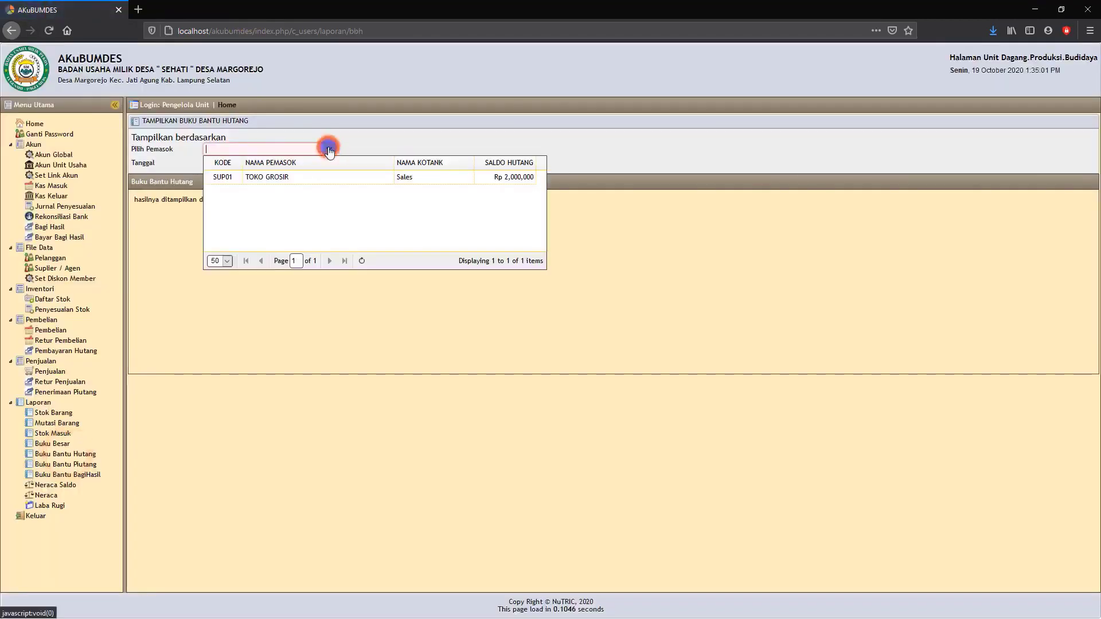
{"action": "left_click", "coordinate": [287, 178]}
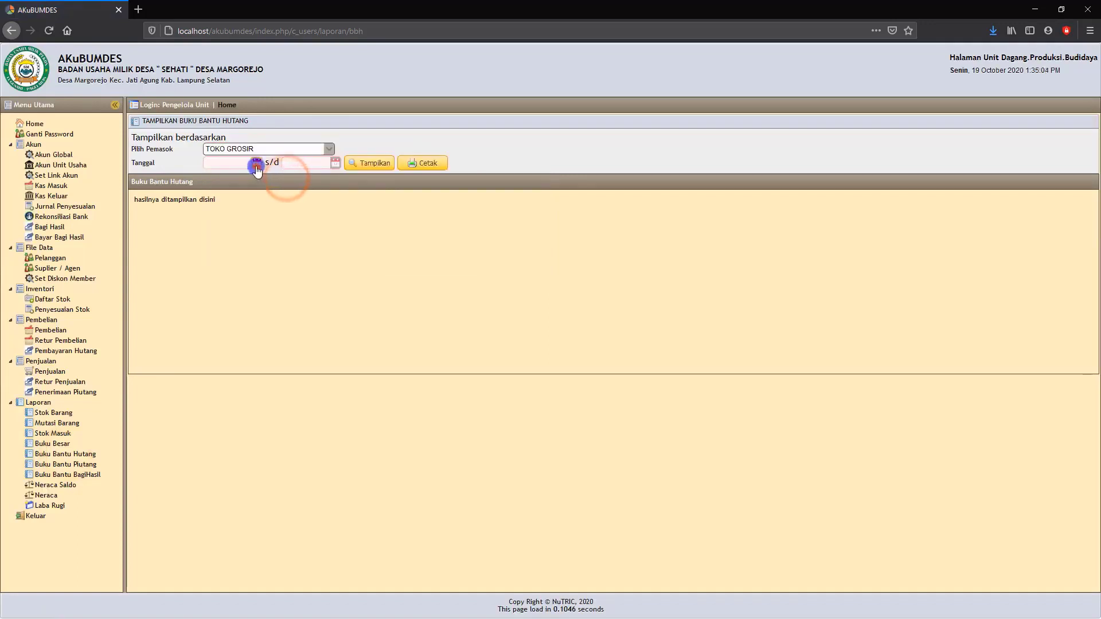
{"action": "left_click", "coordinate": [256, 163]}
{"action": "left_click", "coordinate": [268, 205]}
{"action": "left_click", "coordinate": [335, 163]}
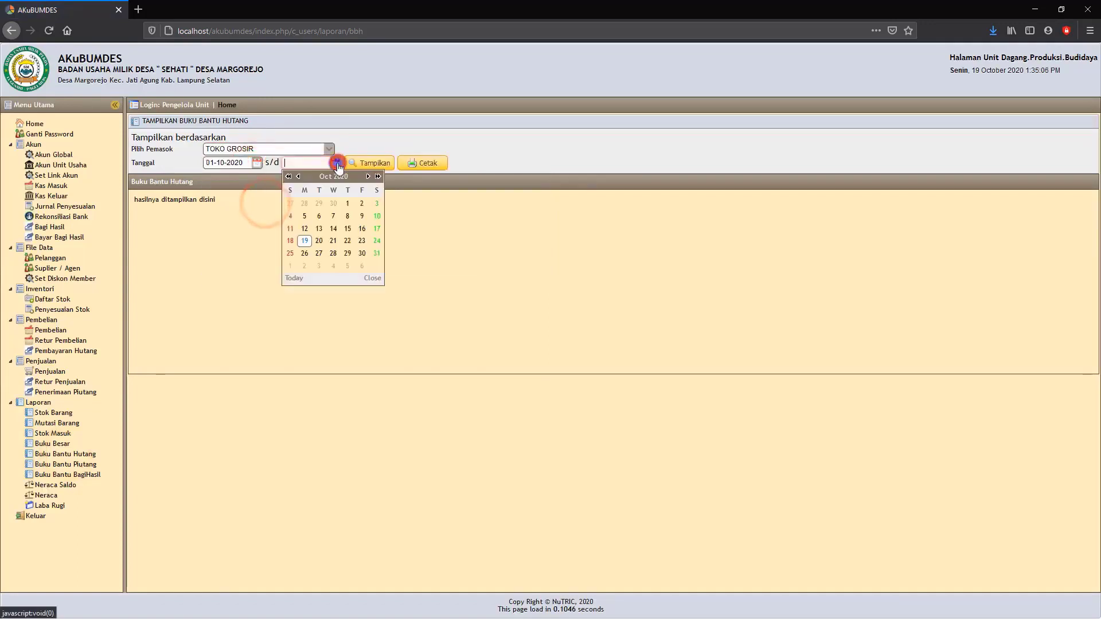
{"action": "left_click", "coordinate": [301, 241]}
{"action": "left_click", "coordinate": [362, 166]}
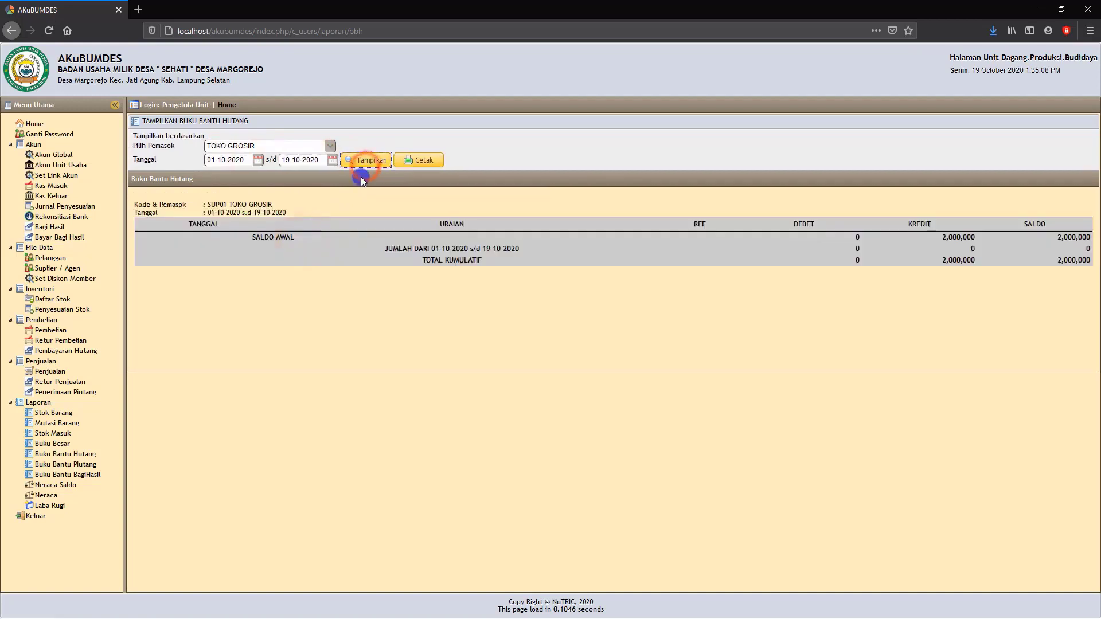
Set the Buku Bantu Hutang start date to 02-08-2020 and display the report again.
{"action": "left_click", "coordinate": [258, 161]}
{"action": "left_click", "coordinate": [221, 174]}
{"action": "left_click", "coordinate": [220, 174]}
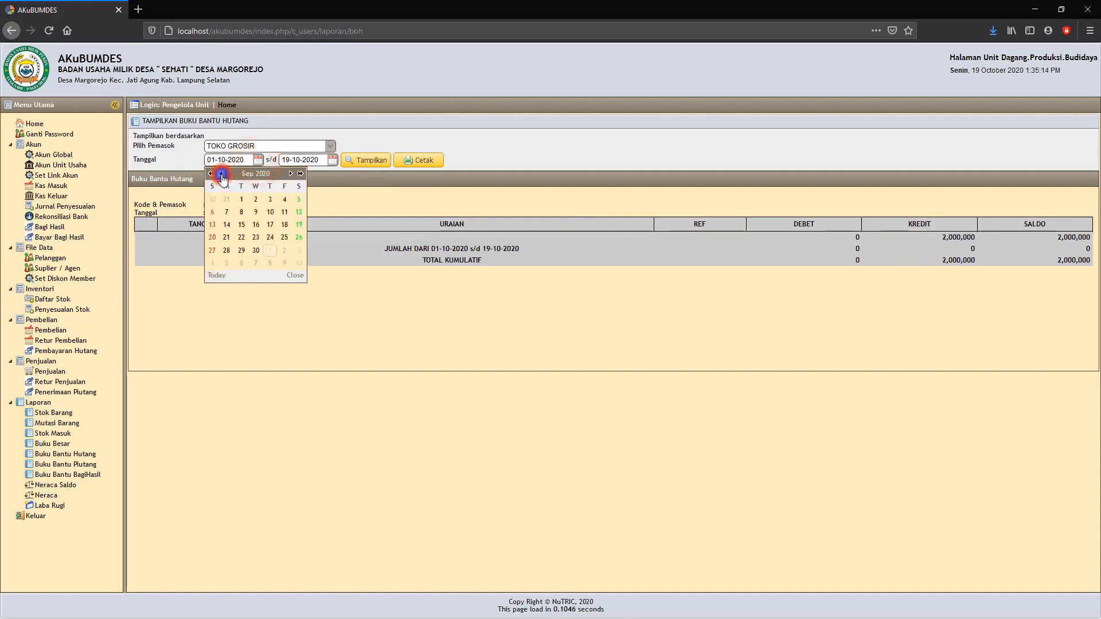
{"action": "left_click", "coordinate": [212, 212]}
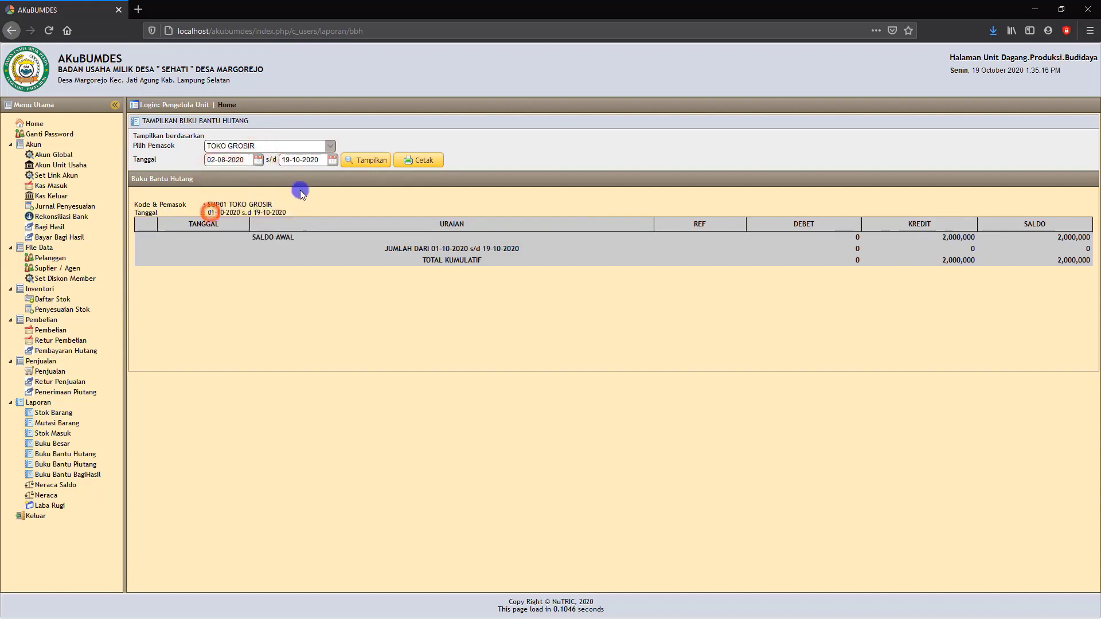
{"action": "left_click", "coordinate": [351, 163]}
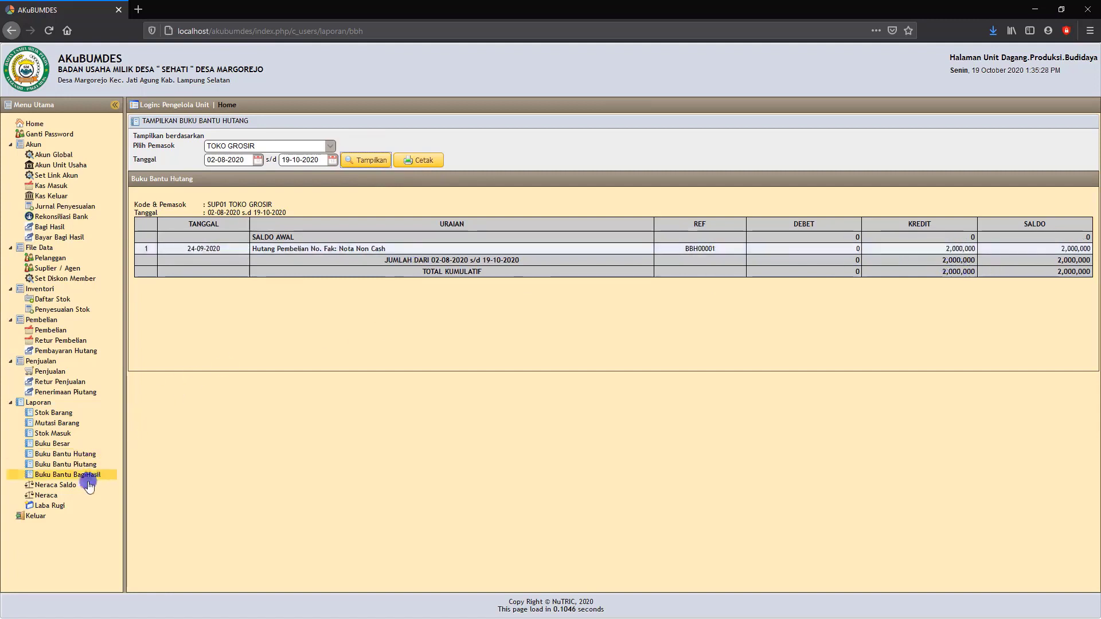
Display the Buku Bantu Piutang report for customer Pelanggan from 01-09-2020 to 19-10-2020.
{"action": "left_click", "coordinate": [61, 467]}
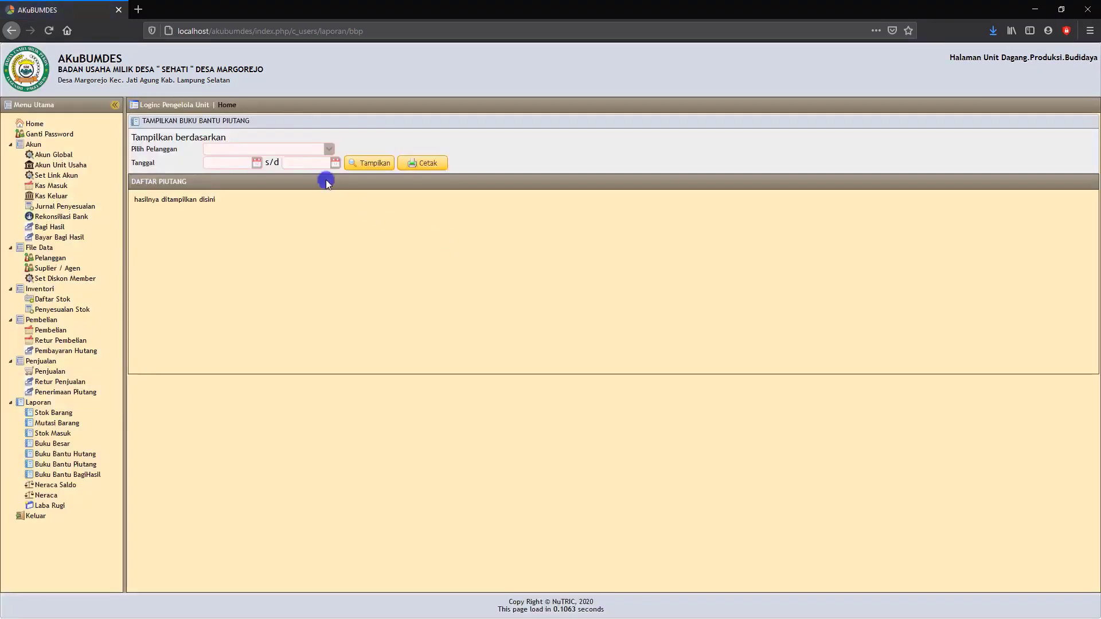
{"action": "left_click", "coordinate": [330, 151]}
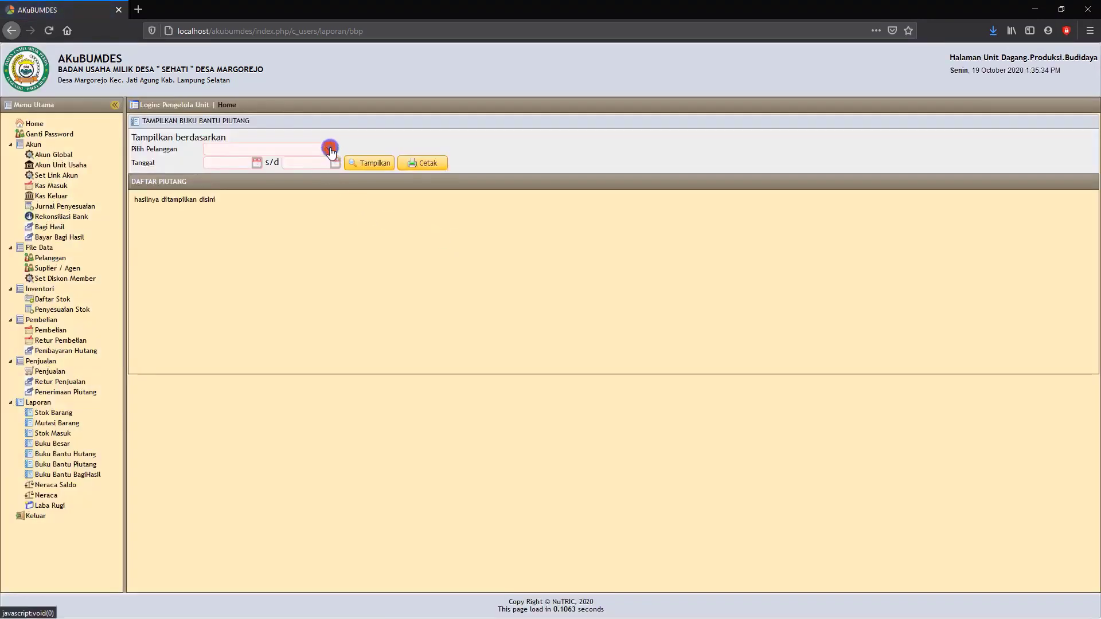
{"action": "left_click", "coordinate": [286, 192]}
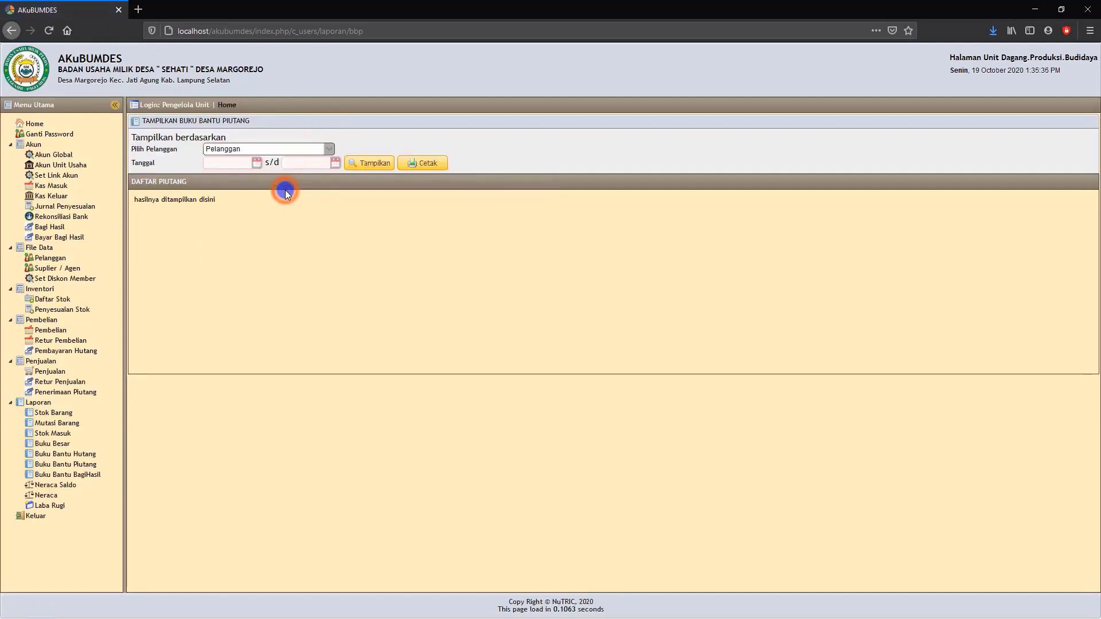
{"action": "left_click", "coordinate": [252, 164]}
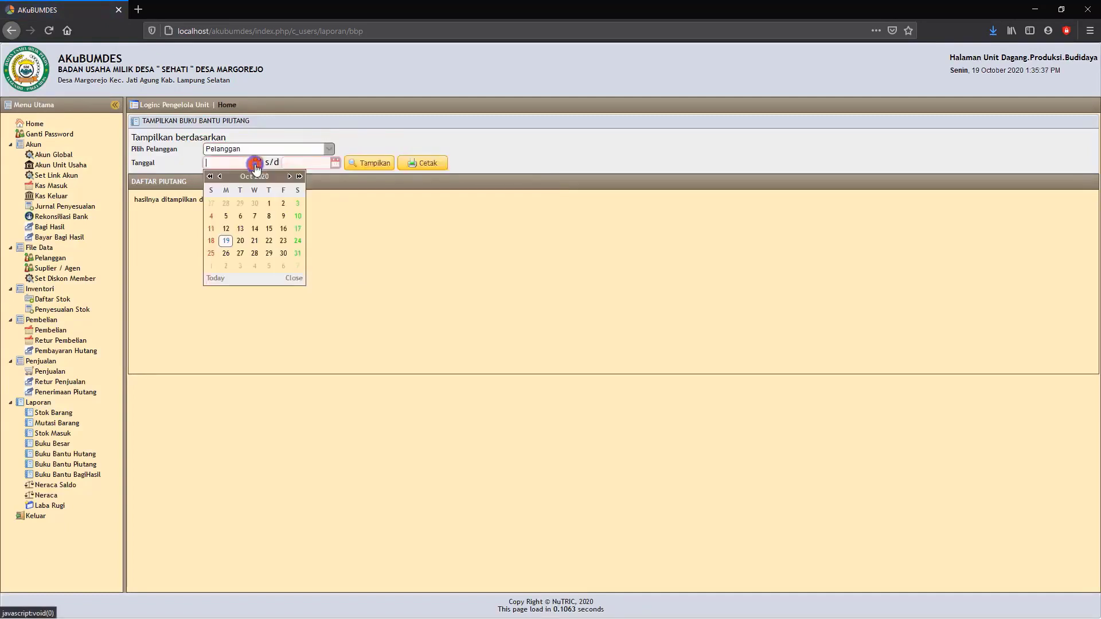
{"action": "left_click", "coordinate": [220, 176]}
{"action": "left_click", "coordinate": [240, 203]}
{"action": "left_click", "coordinate": [335, 164]}
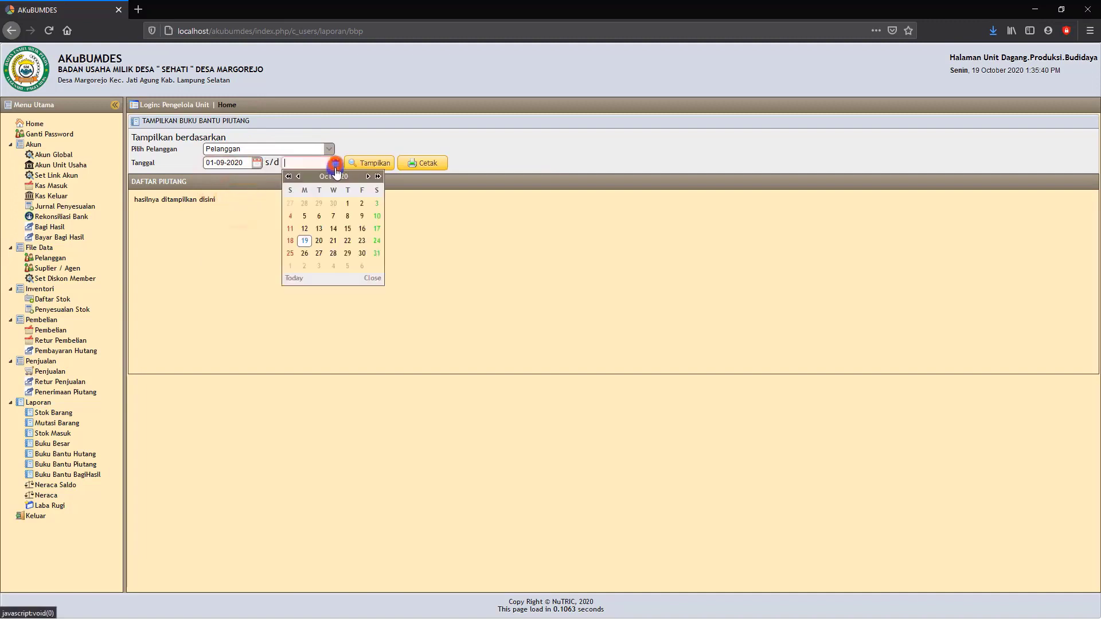
{"action": "left_click", "coordinate": [313, 233]}
{"action": "left_click", "coordinate": [370, 163]}
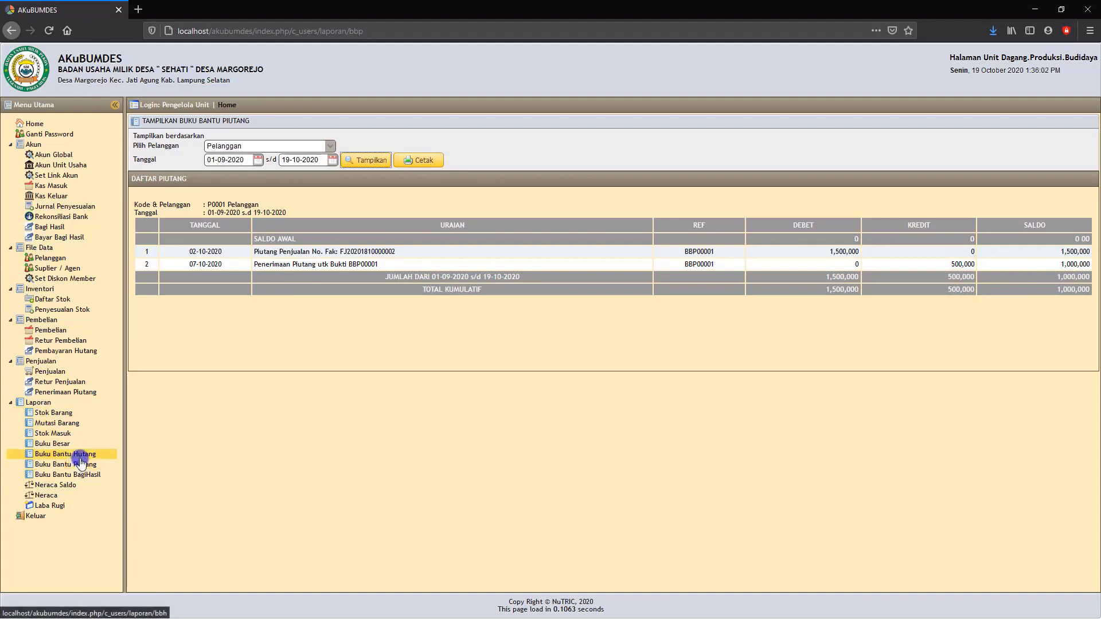
Start a new Penerimaan Piutang entry dated 19-10-2020 and select the outstanding receivable of customer Pelanggan.
{"action": "left_click", "coordinate": [66, 394]}
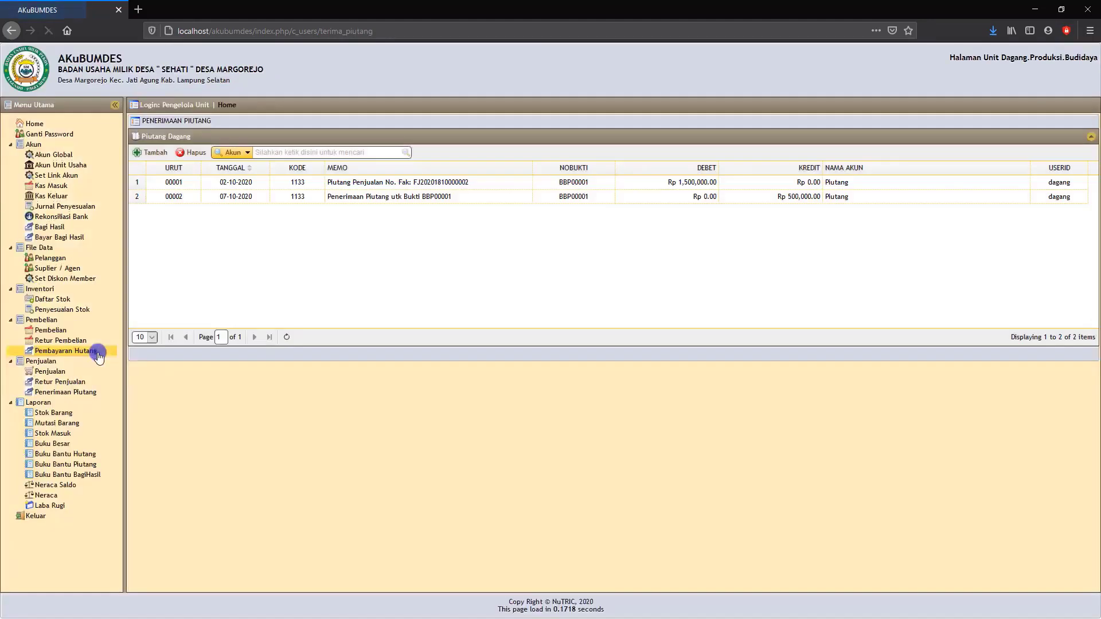
{"action": "left_click", "coordinate": [156, 154]}
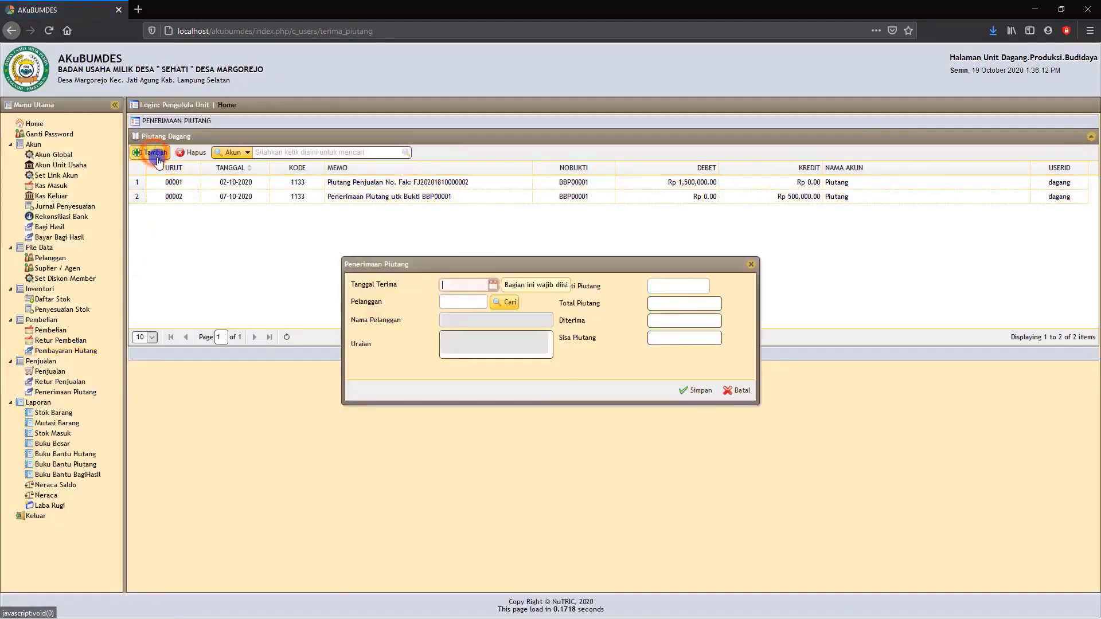
{"action": "left_click", "coordinate": [493, 285]}
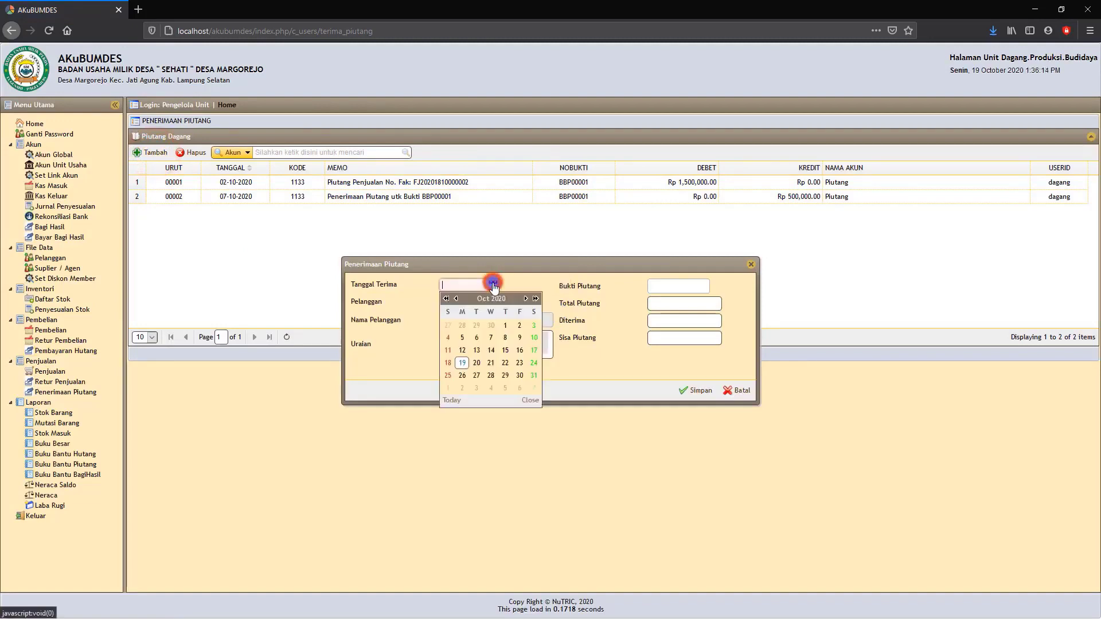
{"action": "left_click", "coordinate": [461, 363]}
{"action": "left_click", "coordinate": [504, 303]}
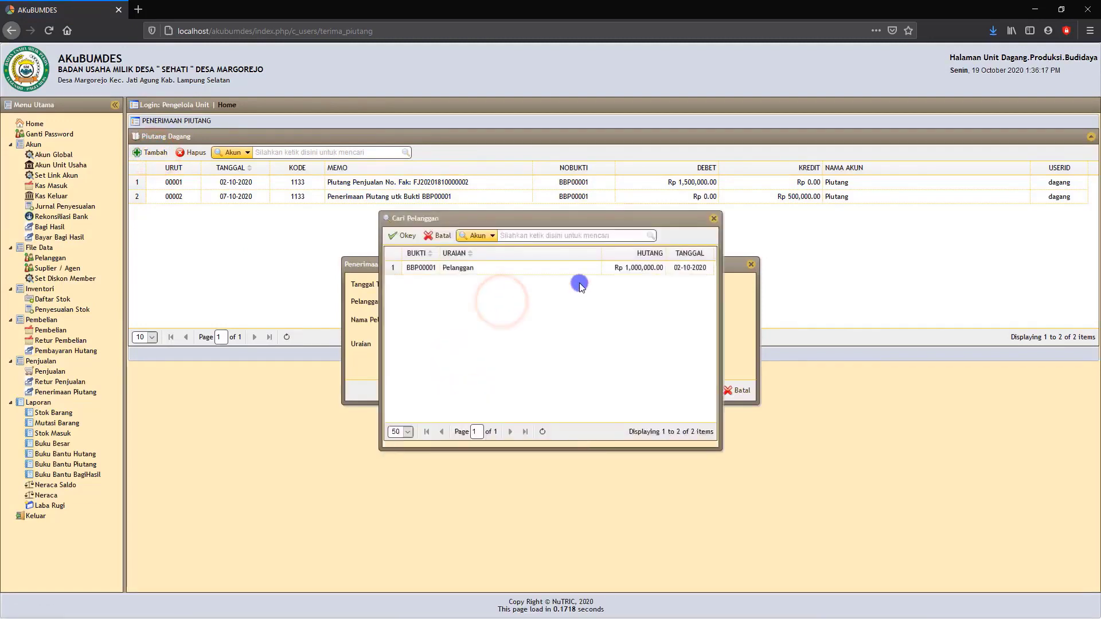
{"action": "left_click", "coordinate": [484, 268]}
{"action": "left_click", "coordinate": [453, 270]}
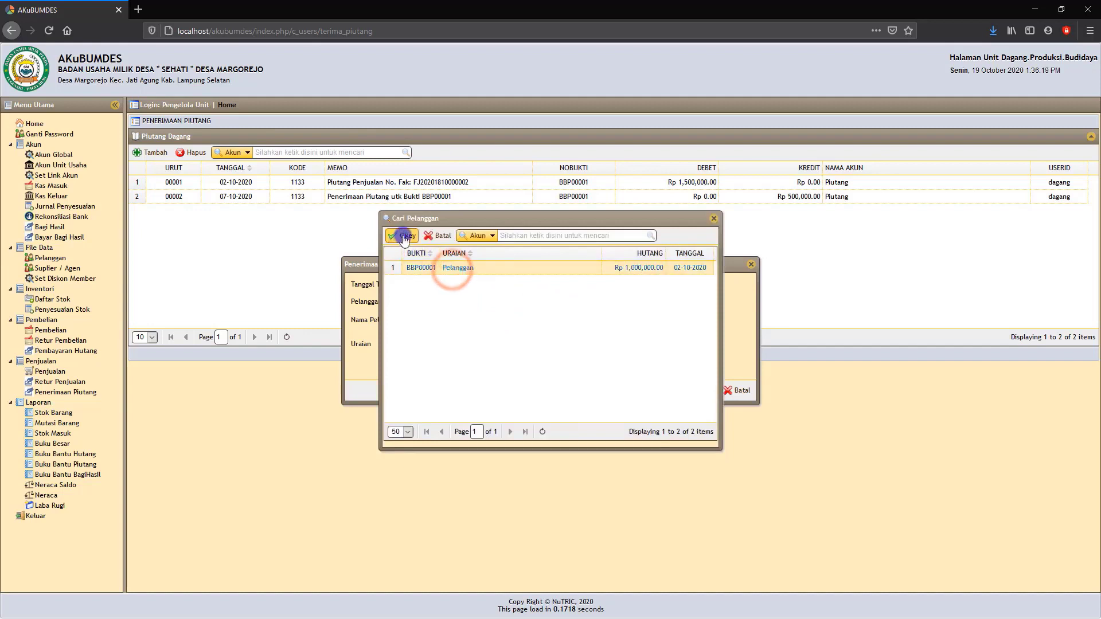
{"action": "left_click", "coordinate": [404, 235]}
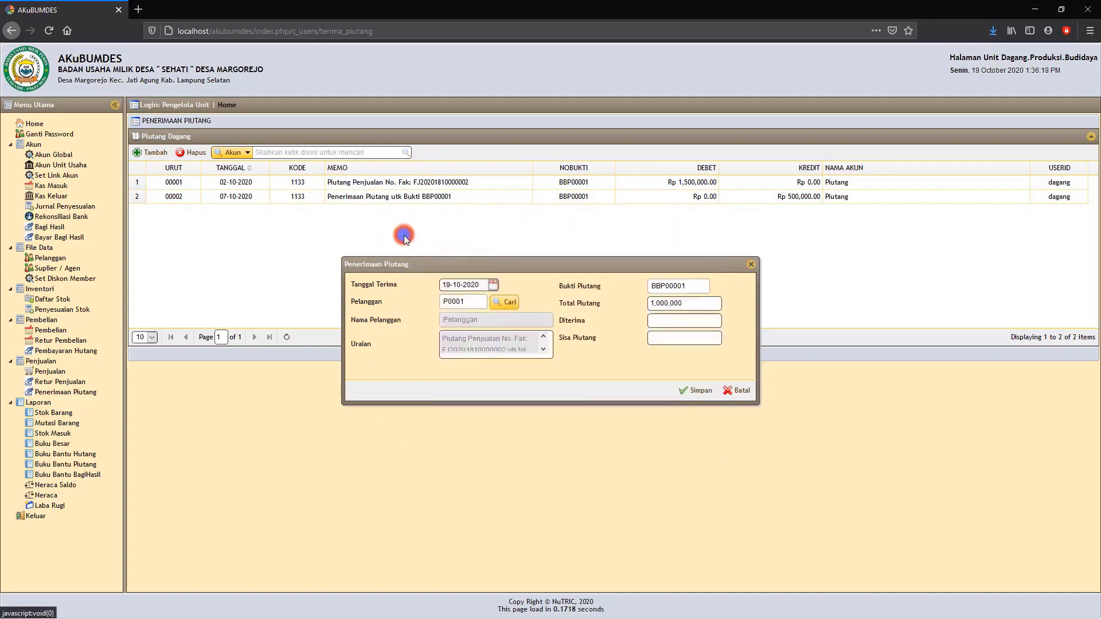
Set the received amount (Diterima) to 500,000 and save the receivable payment.
{"action": "left_click", "coordinate": [669, 320]}
{"action": "type", "text": "500000"}
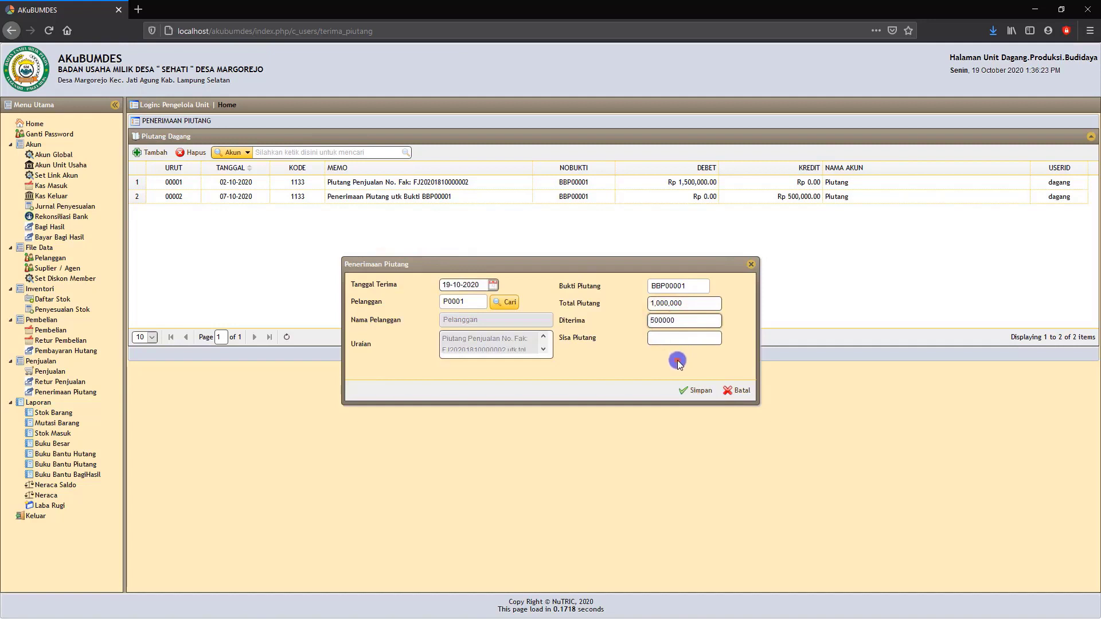
{"action": "left_click", "coordinate": [678, 364]}
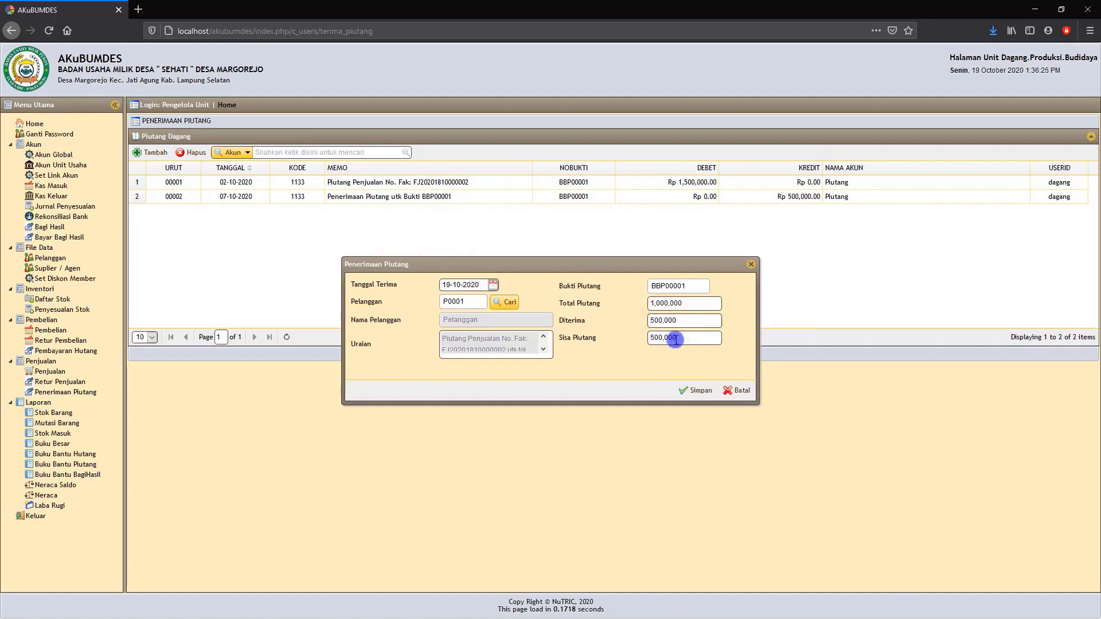
{"action": "left_click", "coordinate": [698, 391]}
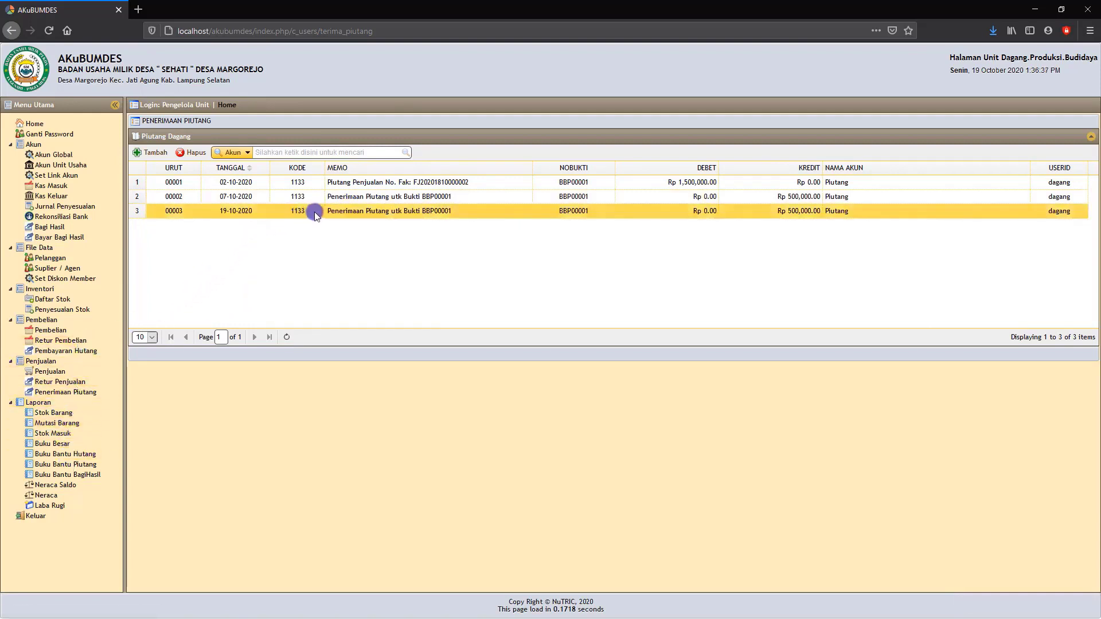
Display the Buku Bantu Piutang for customer Pelanggan from 01-09-2020 to 19-10-2020, and view and close its printable version.
{"action": "left_click", "coordinate": [71, 465]}
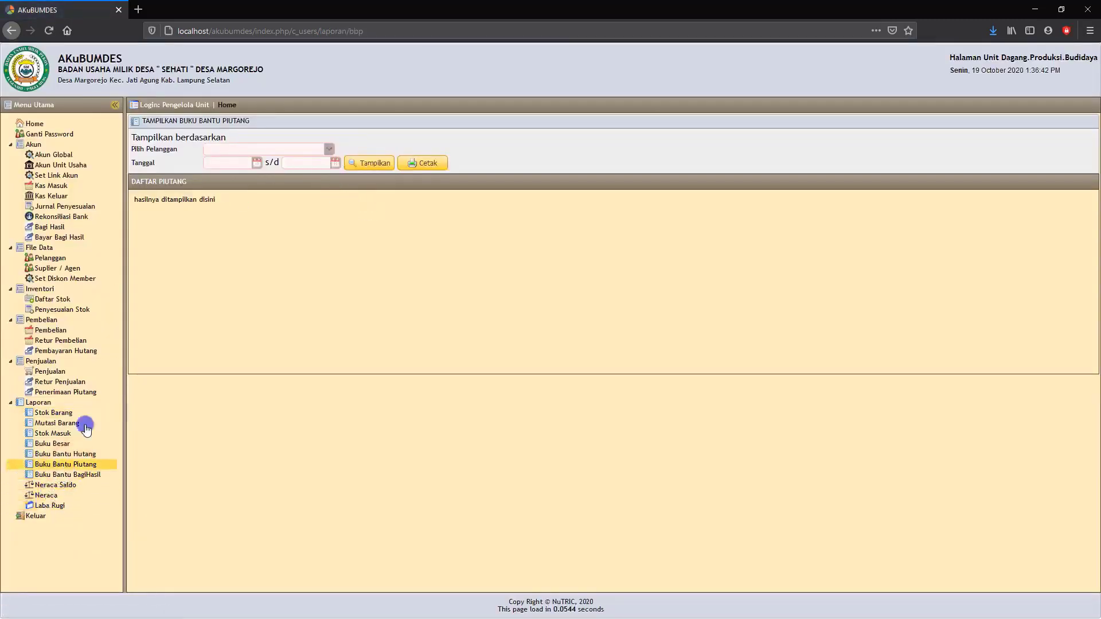
{"action": "left_click", "coordinate": [329, 150]}
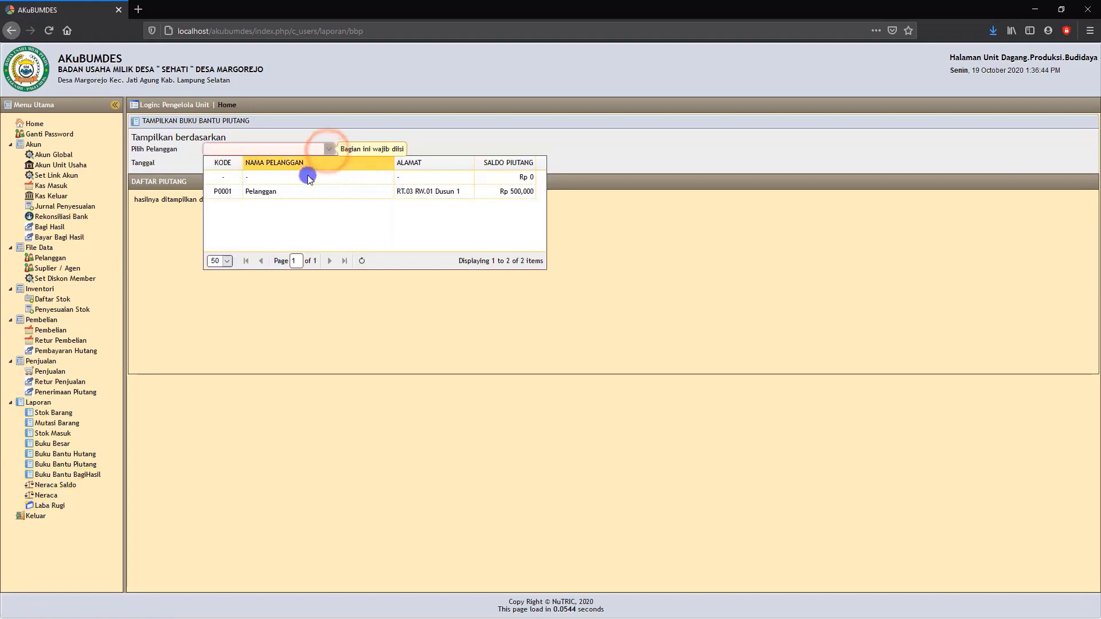
{"action": "left_click", "coordinate": [293, 192]}
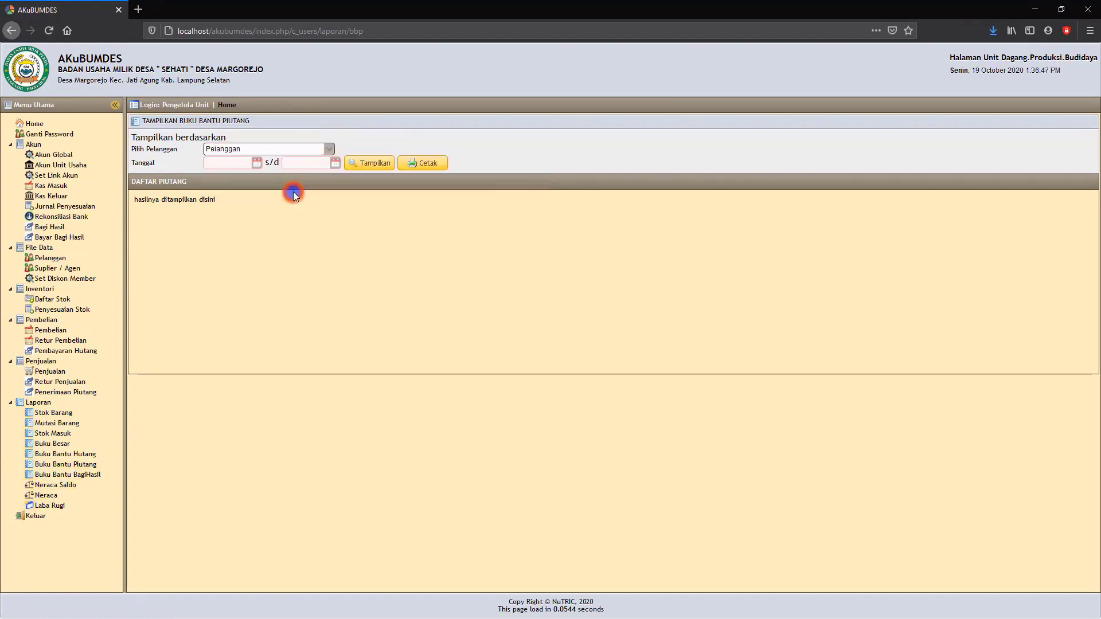
{"action": "left_click", "coordinate": [257, 164]}
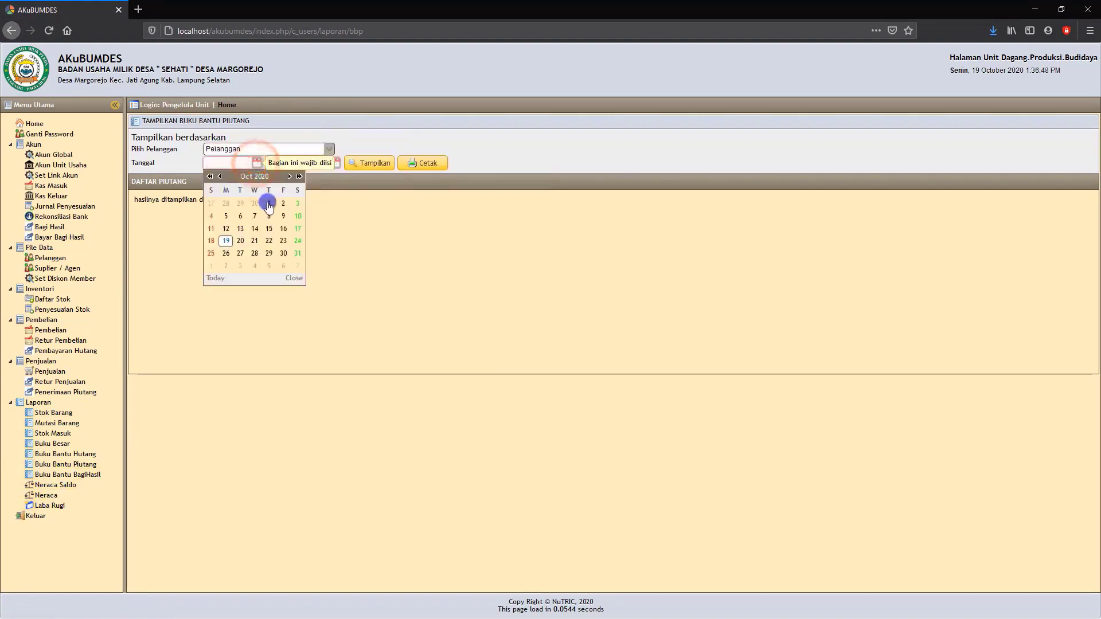
{"action": "left_click", "coordinate": [222, 178]}
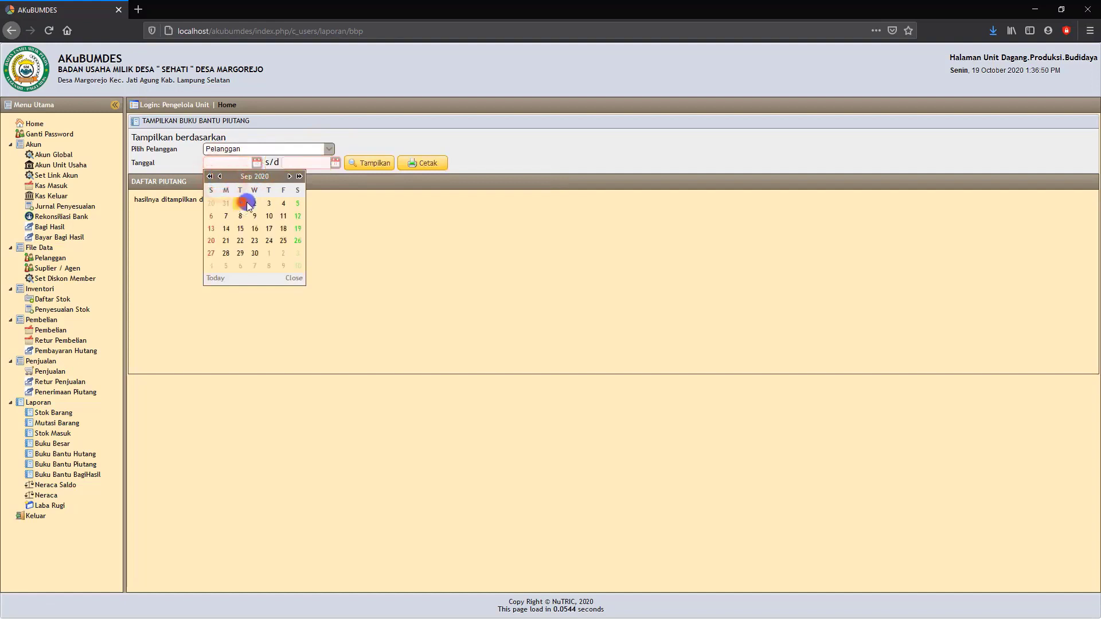
{"action": "left_click", "coordinate": [239, 203]}
{"action": "left_click", "coordinate": [334, 164]}
{"action": "left_click", "coordinate": [304, 241]}
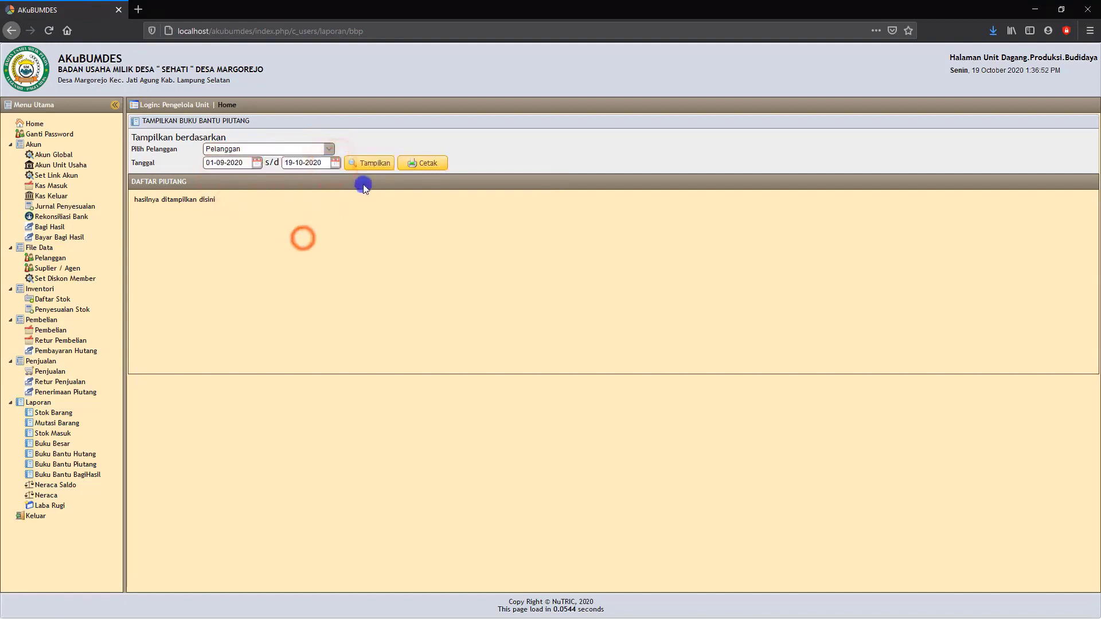
{"action": "left_click", "coordinate": [370, 163]}
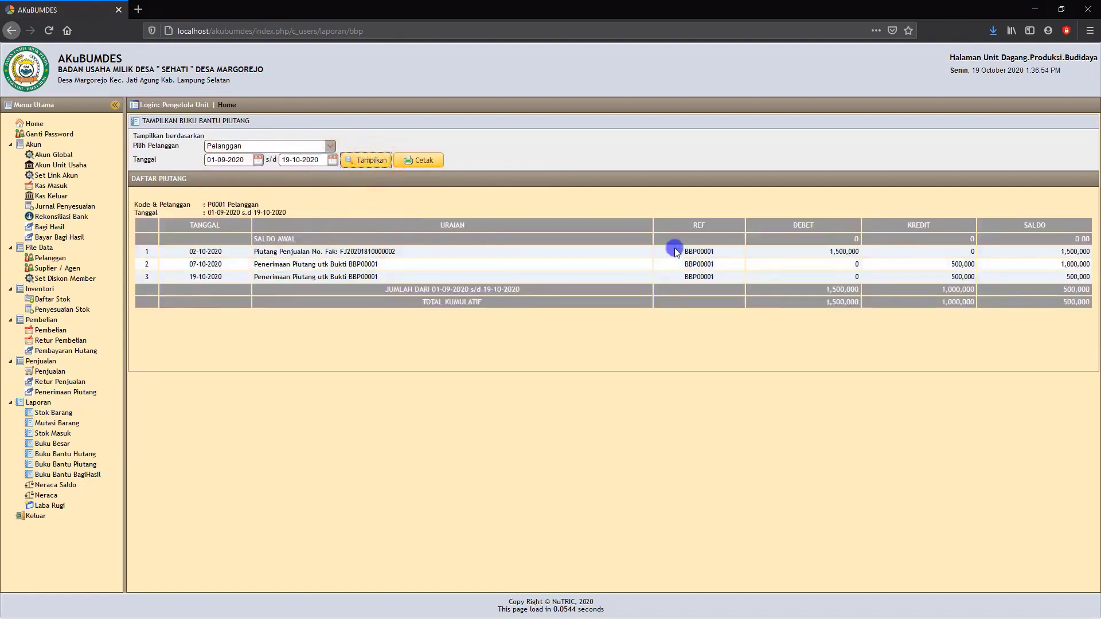
{"action": "left_click", "coordinate": [424, 161]}
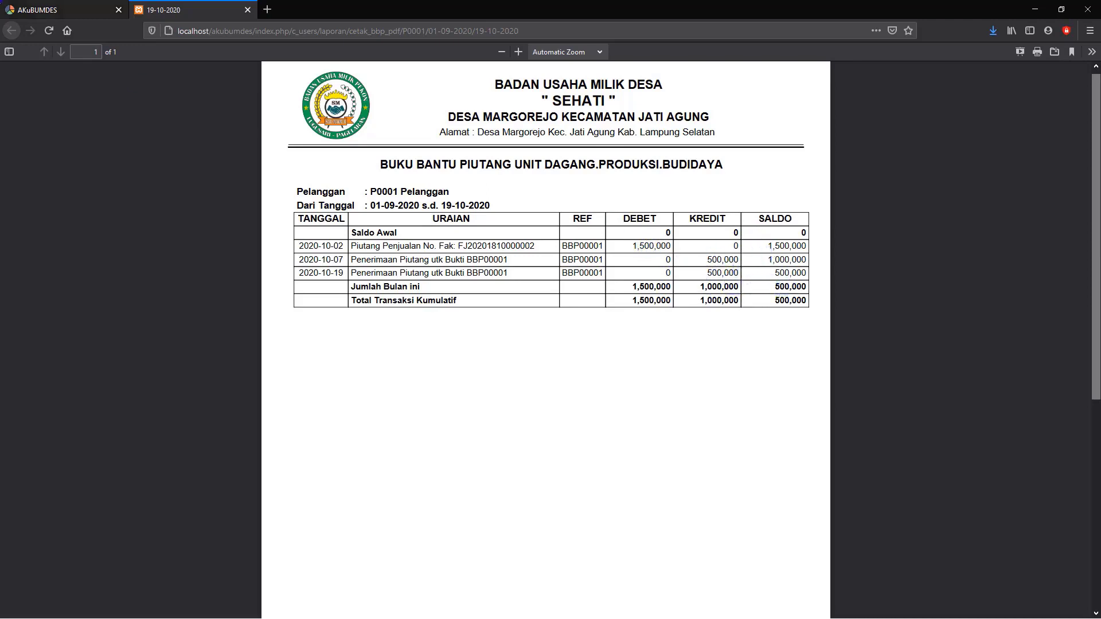
{"action": "left_click", "coordinate": [247, 10]}
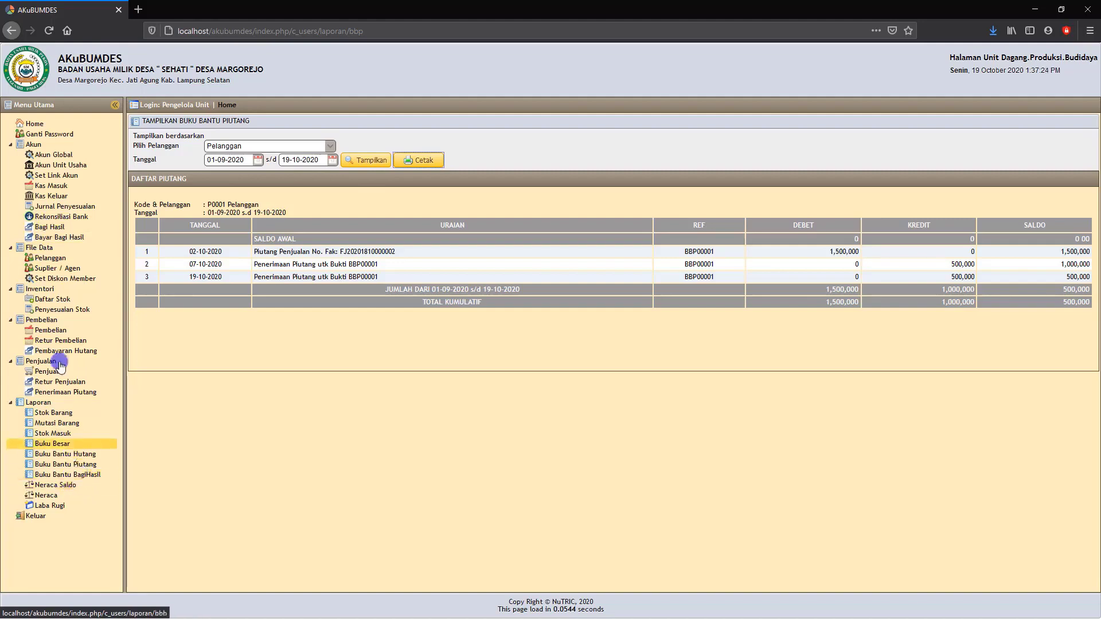
Start a new Bagi Hasil entry dated 19-10-2020, retrieve the monthly profit and generate its profit-sharing allocation.
{"action": "left_click", "coordinate": [49, 227]}
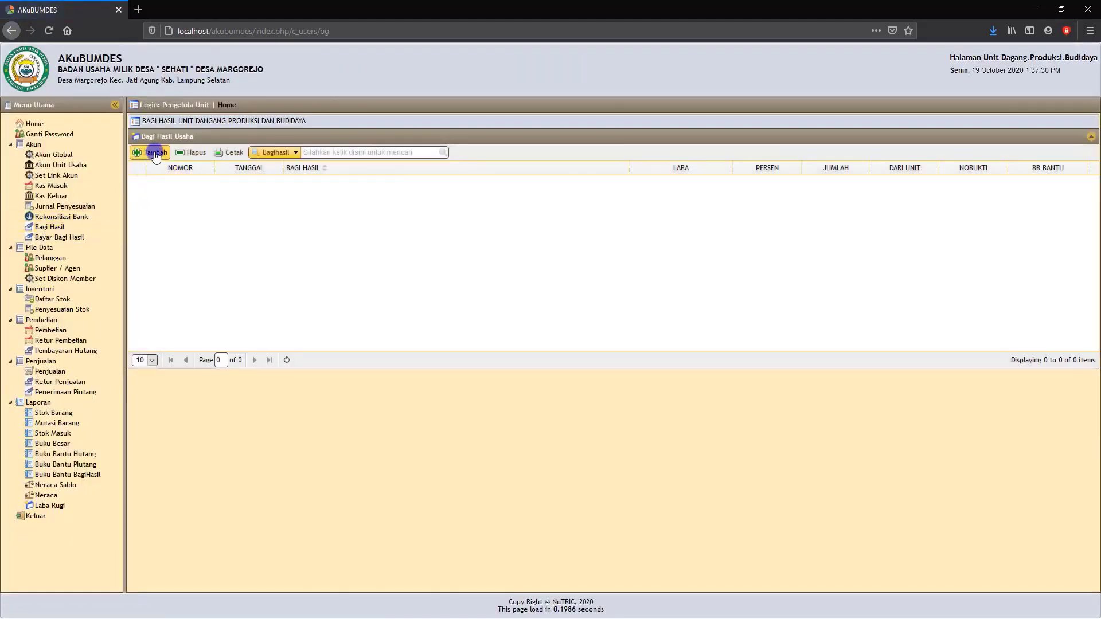
{"action": "left_click", "coordinate": [154, 155]}
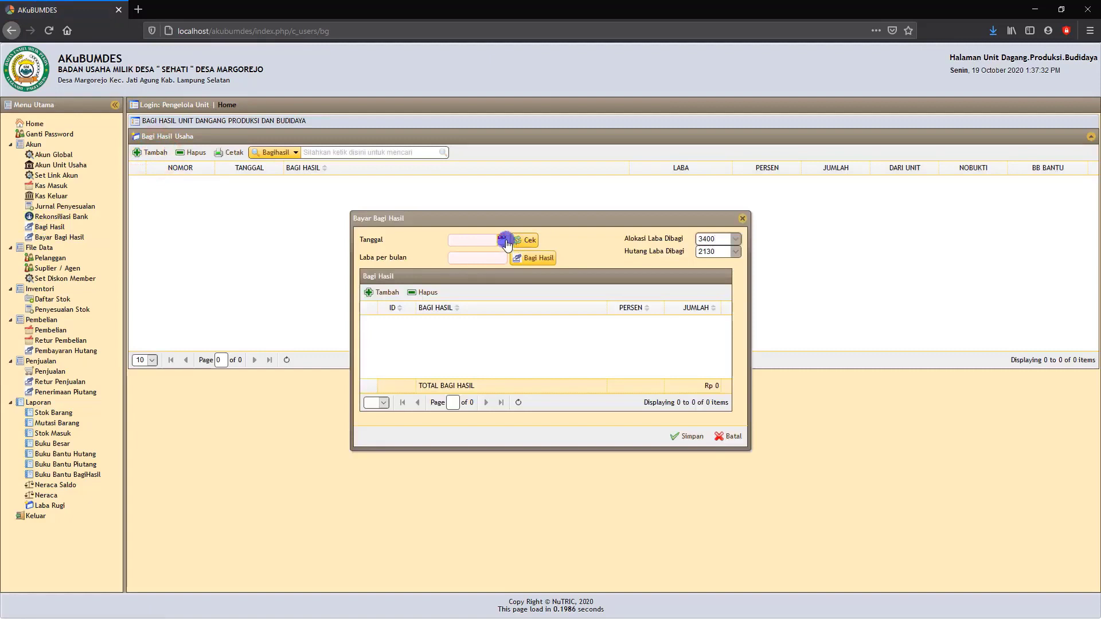
{"action": "left_click", "coordinate": [503, 240]}
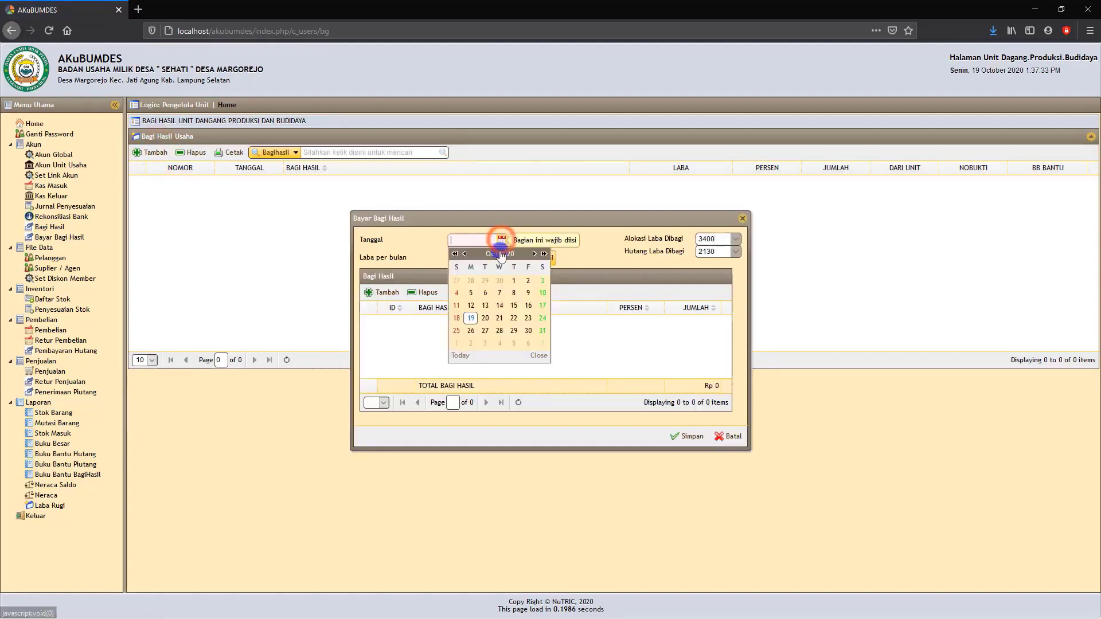
{"action": "left_click", "coordinate": [471, 319]}
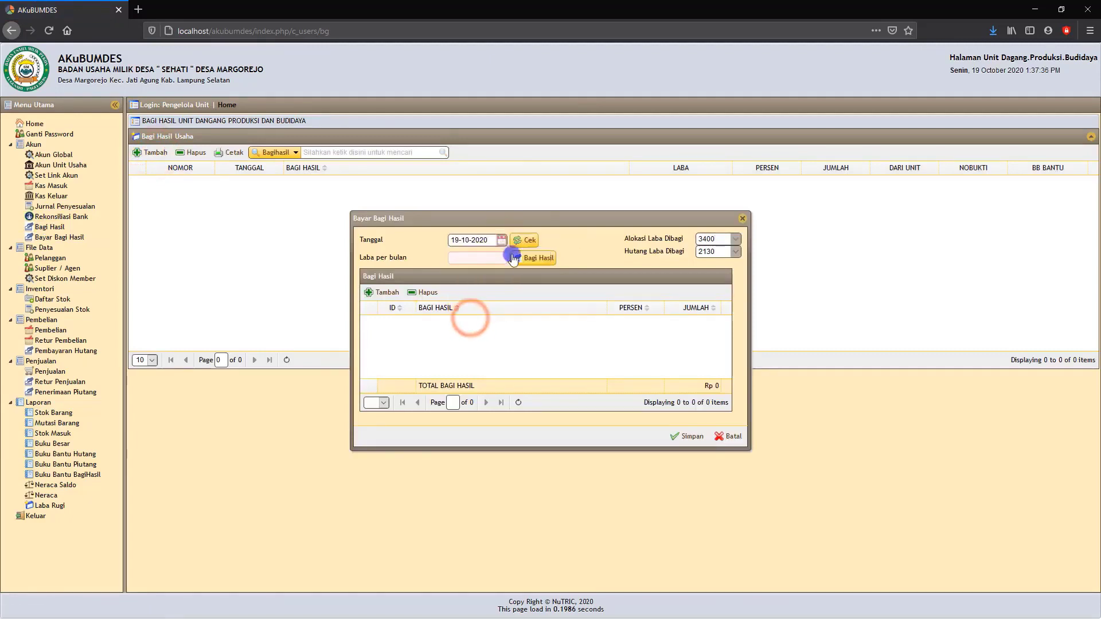
{"action": "left_click", "coordinate": [529, 245]}
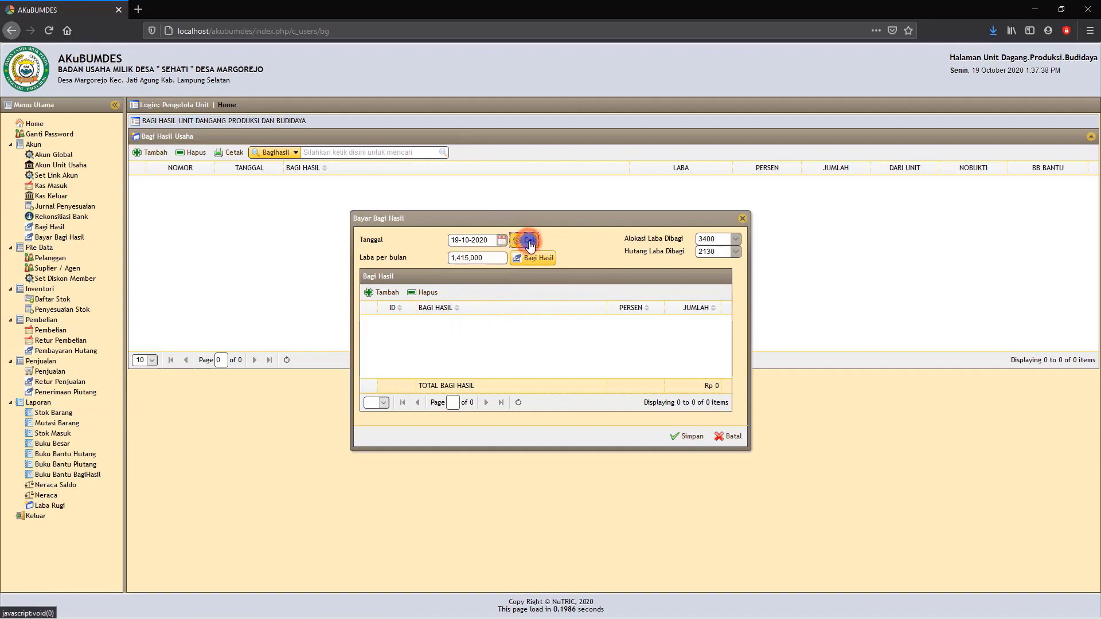
{"action": "left_click", "coordinate": [457, 258]}
{"action": "left_click", "coordinate": [536, 261]}
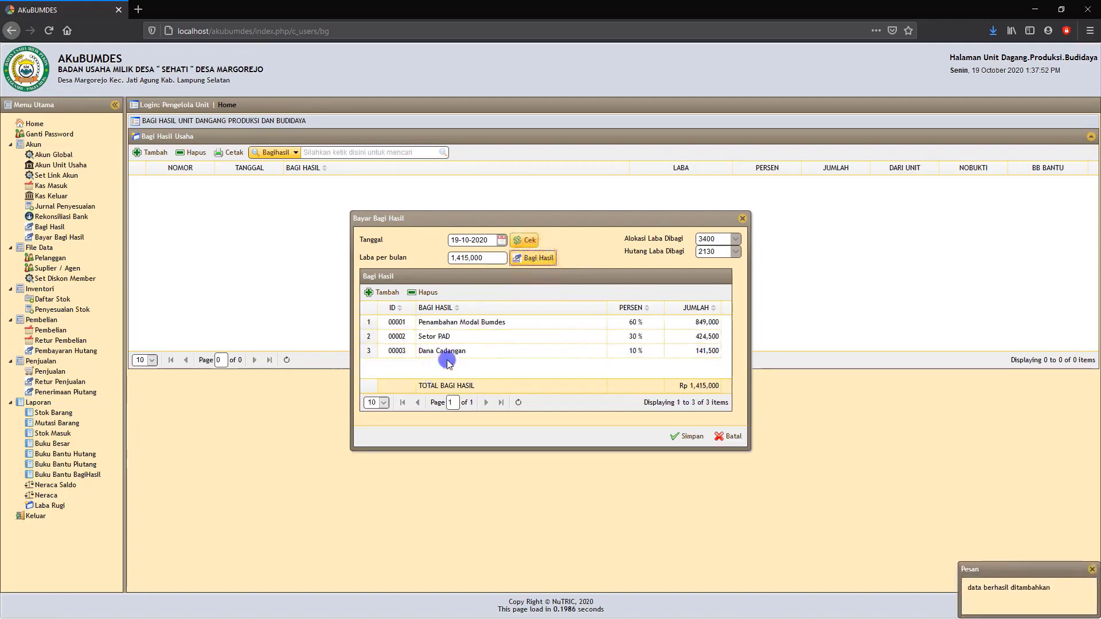
Examine the percentages and amounts for Penambahan Modal Bumdes, Setor PAD and Dana Cadangan, and cancel the Bagi Hasil entry.
{"action": "left_click", "coordinate": [565, 339]}
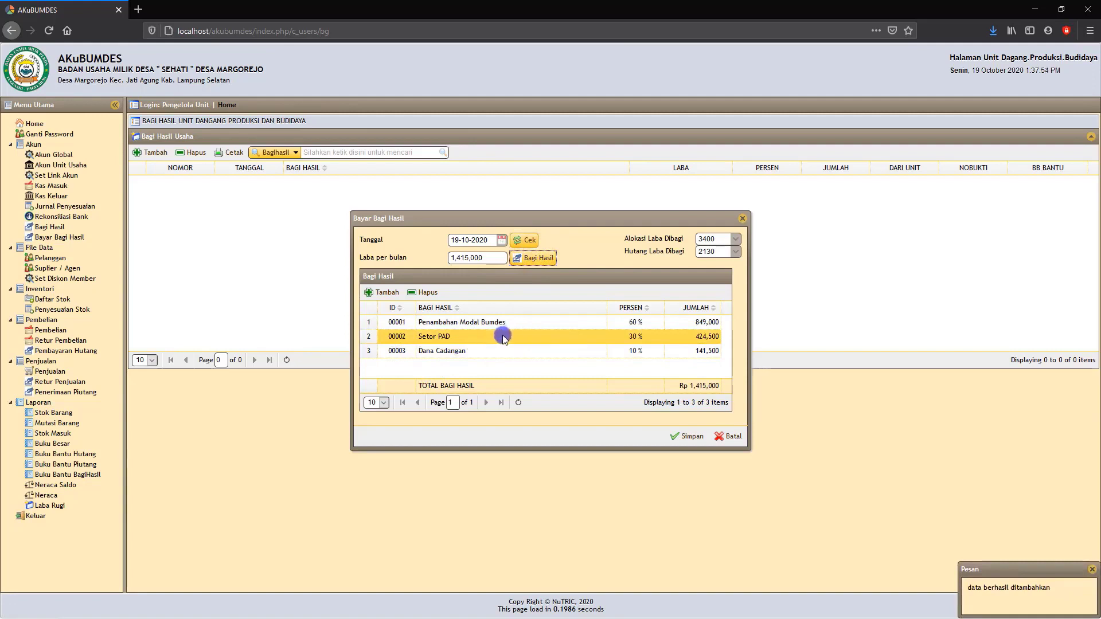
{"action": "left_click", "coordinate": [401, 351]}
{"action": "left_click", "coordinate": [536, 339]}
{"action": "left_click", "coordinate": [532, 324]}
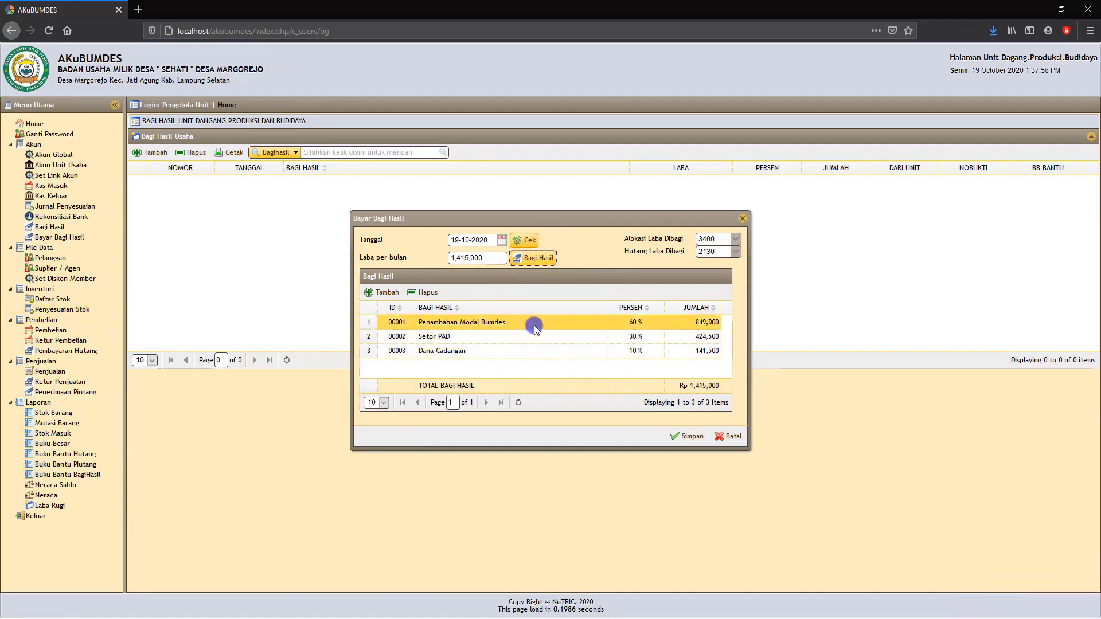
{"action": "left_click", "coordinate": [629, 338]}
{"action": "left_click", "coordinate": [639, 324]}
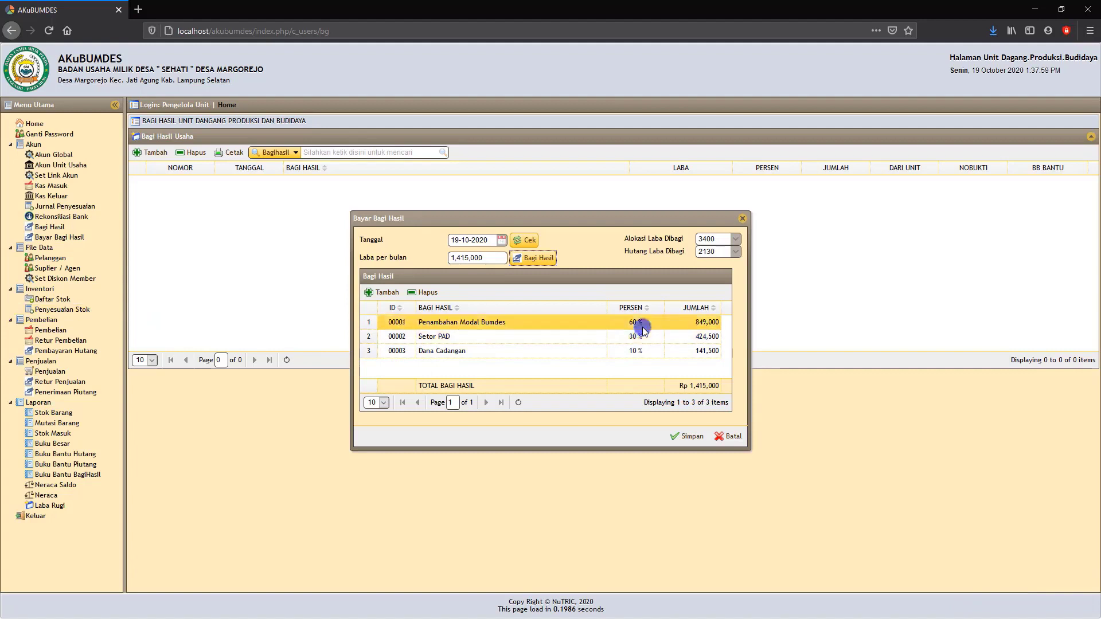
{"action": "left_click", "coordinate": [710, 335]}
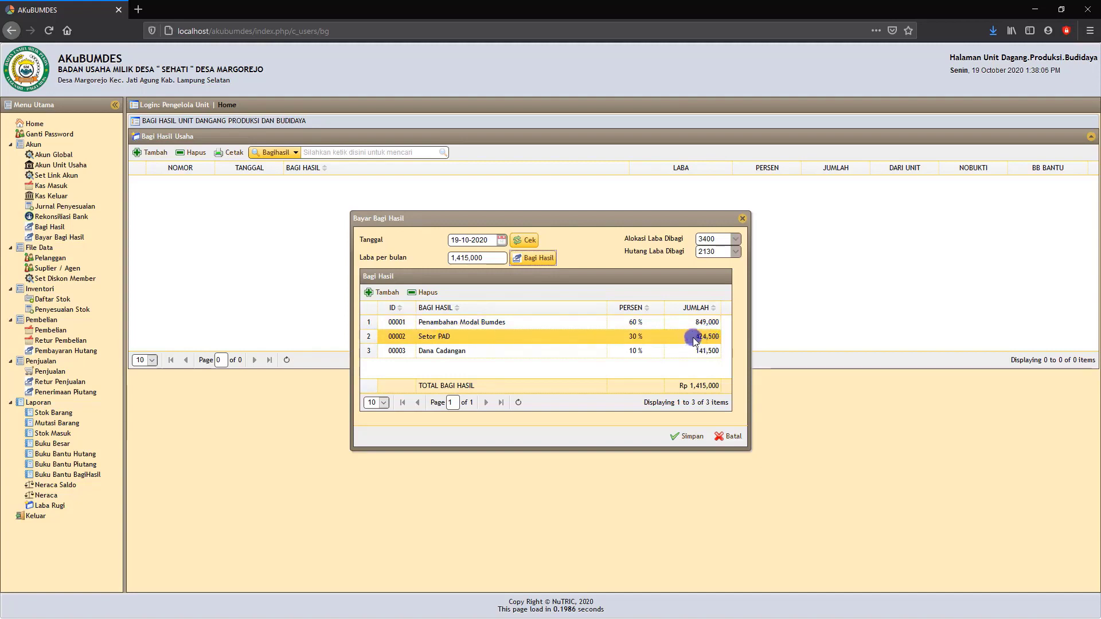
{"action": "left_click", "coordinate": [654, 350]}
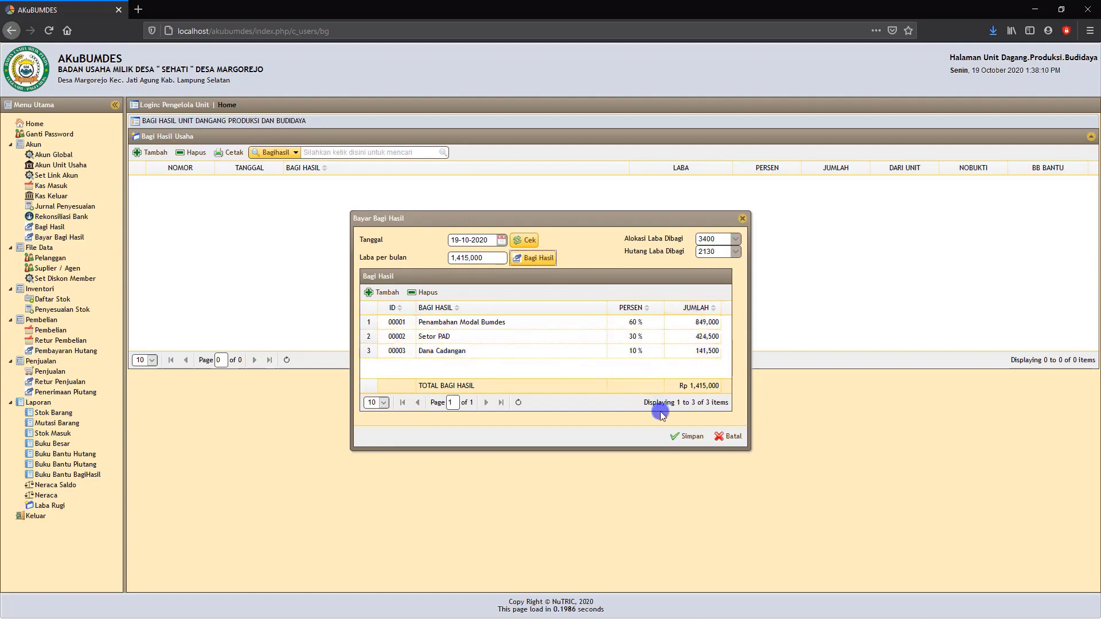
{"action": "left_click", "coordinate": [736, 438]}
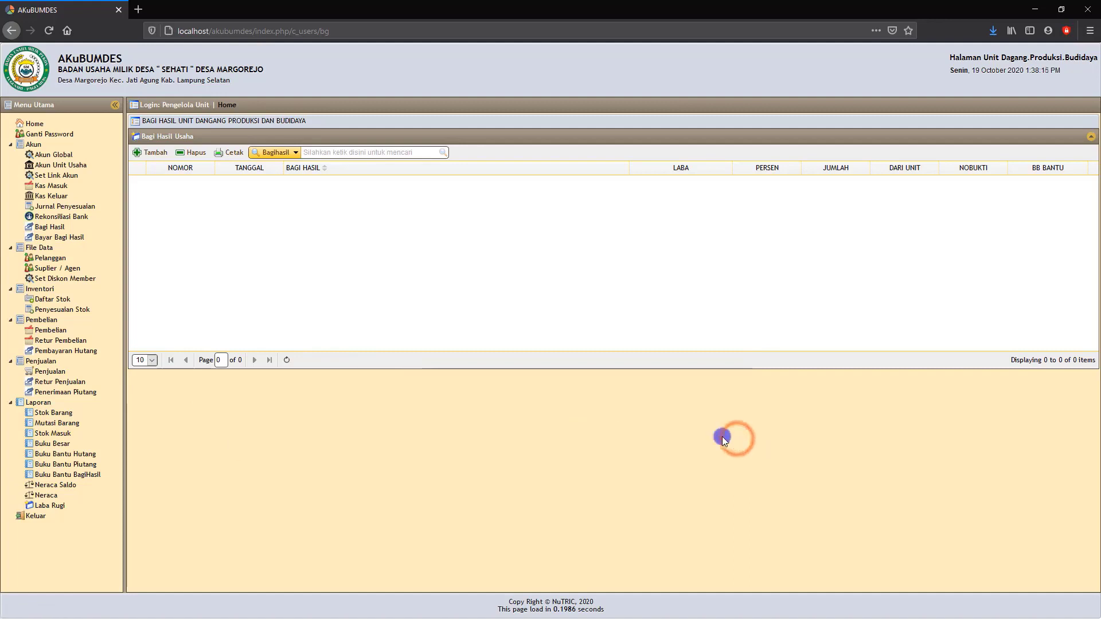
Display the trading unit's Neraca Saldo as of 19-10-2020 and review its accounts down to the totals.
{"action": "left_click", "coordinate": [52, 486]}
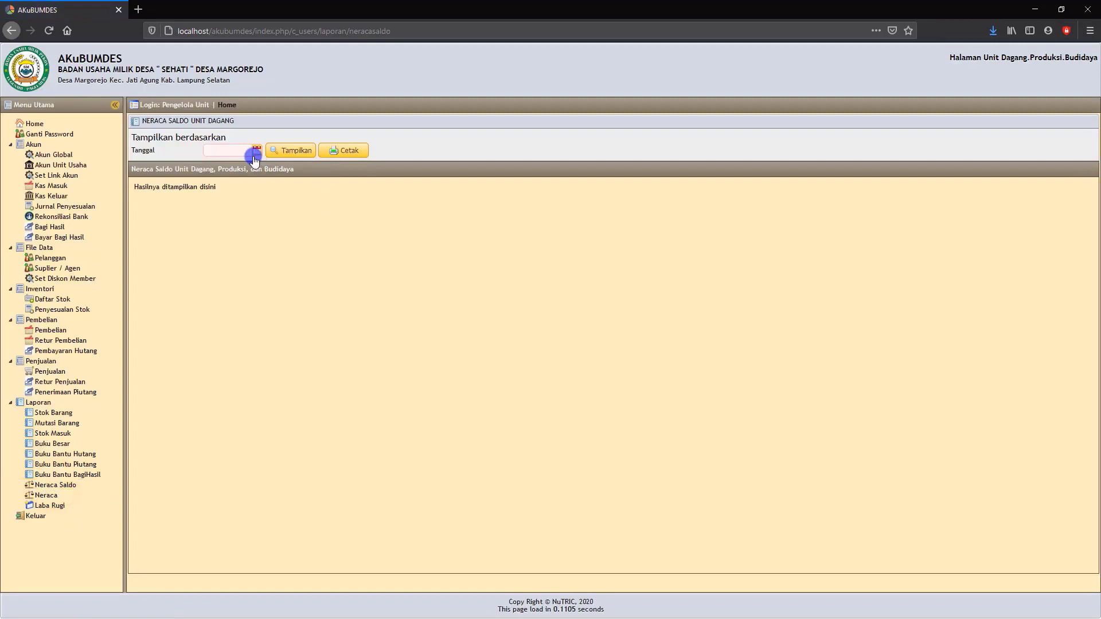
{"action": "left_click", "coordinate": [256, 153]}
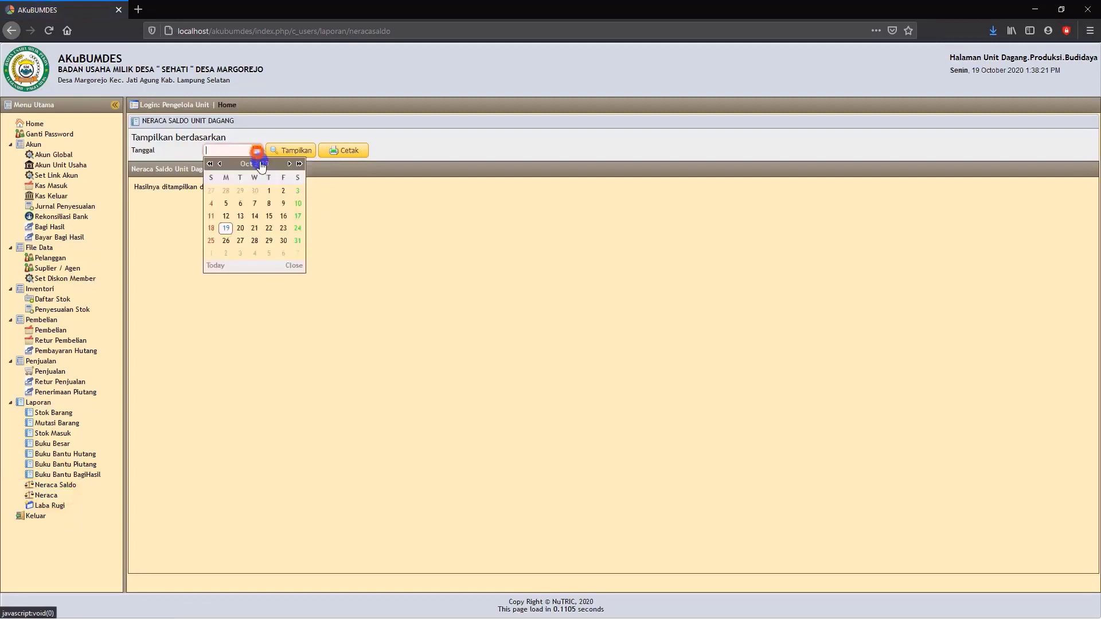
{"action": "left_click", "coordinate": [226, 224]}
{"action": "left_click", "coordinate": [297, 159]}
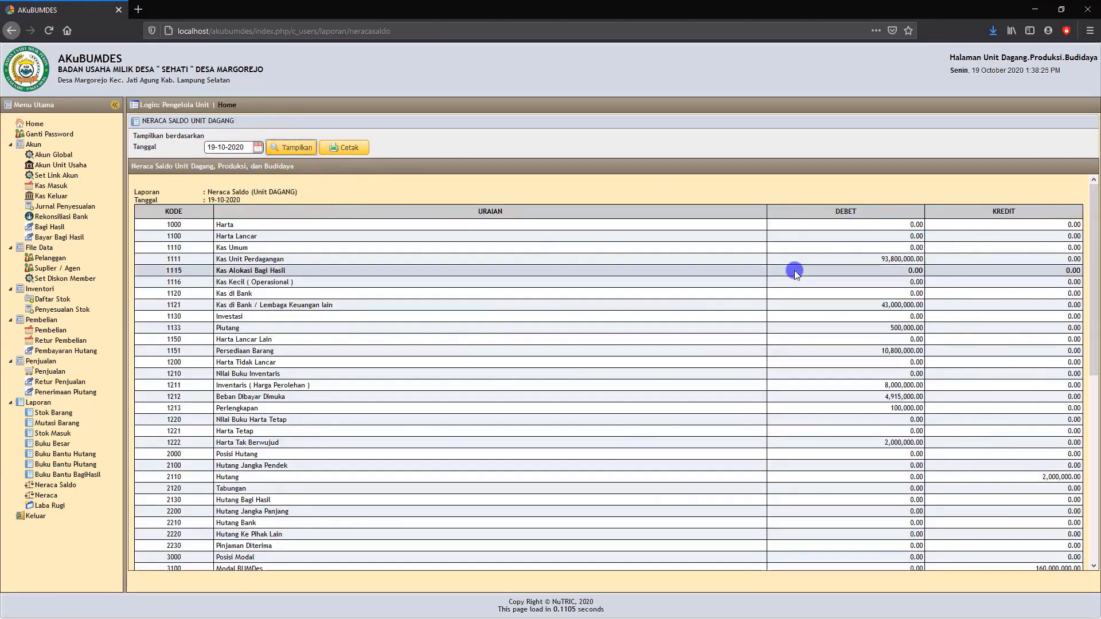
{"action": "scroll", "coordinate": [899, 277], "scroll_direction": "down", "scroll_amount": 6}
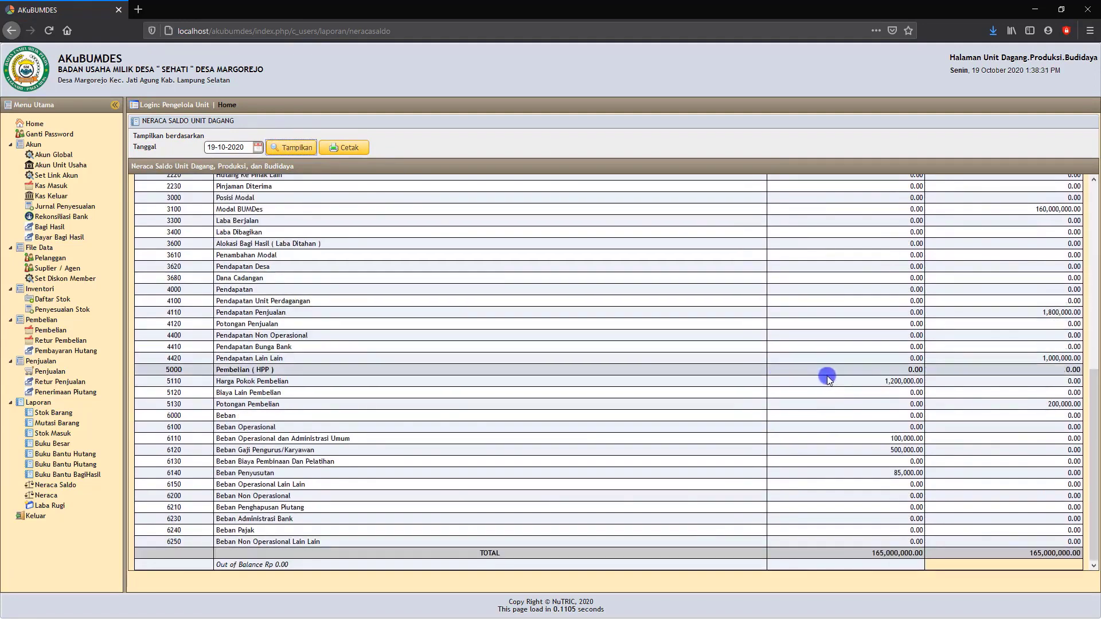
{"action": "scroll", "coordinate": [820, 375], "scroll_direction": "up", "scroll_amount": 6}
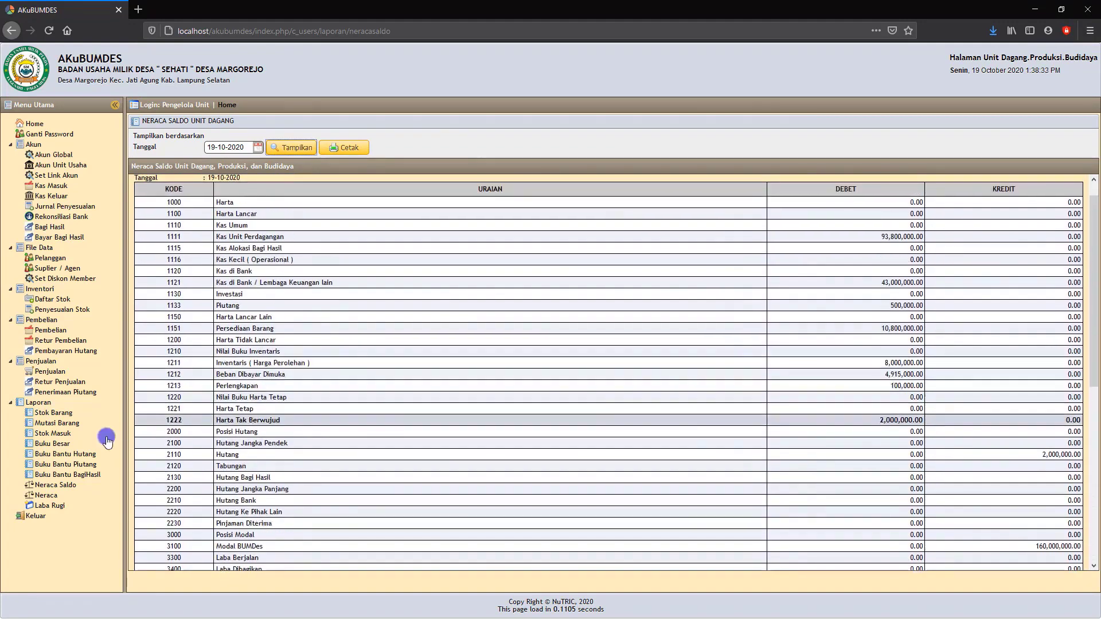
Display the trading unit's Neraca as of 19-10-2020 and review its accounts down to Total Pasiva.
{"action": "left_click", "coordinate": [42, 496]}
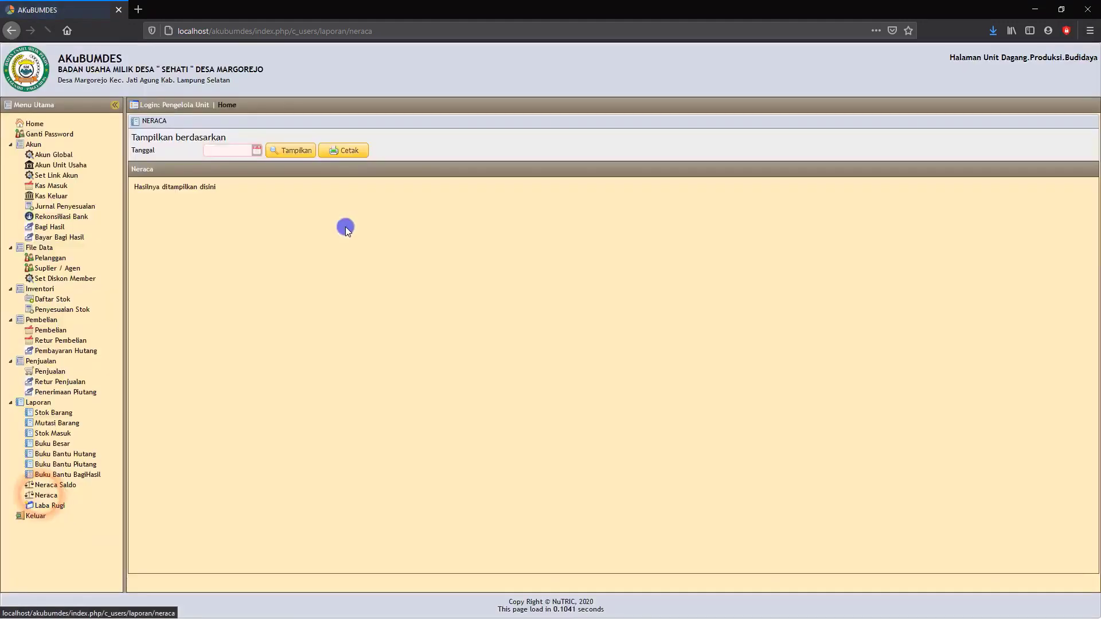
{"action": "left_click", "coordinate": [257, 153]}
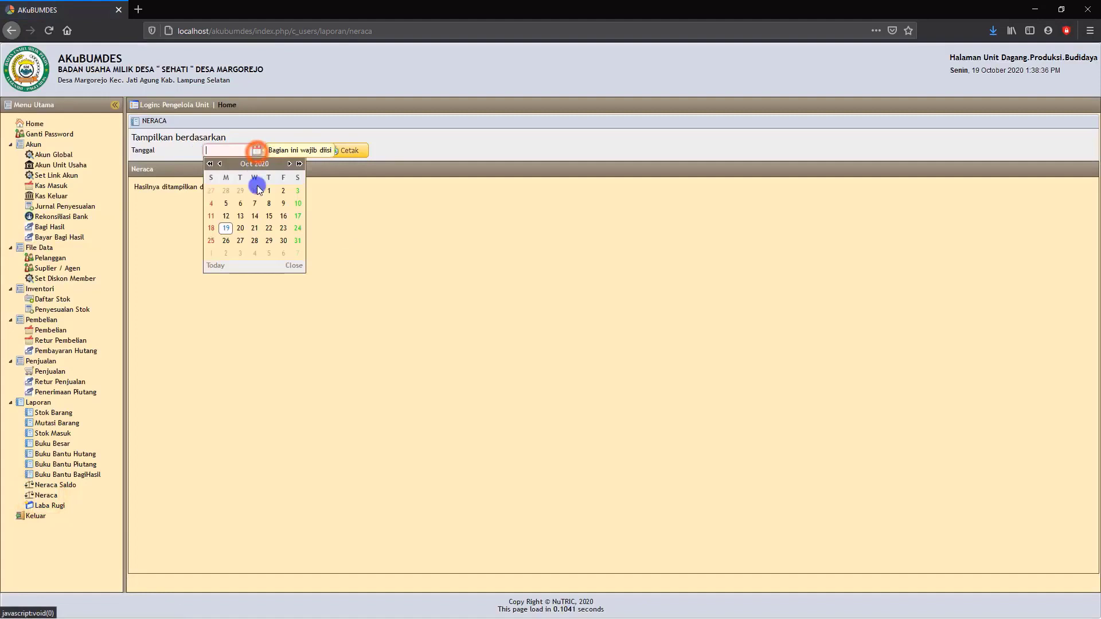
{"action": "left_click", "coordinate": [225, 228]}
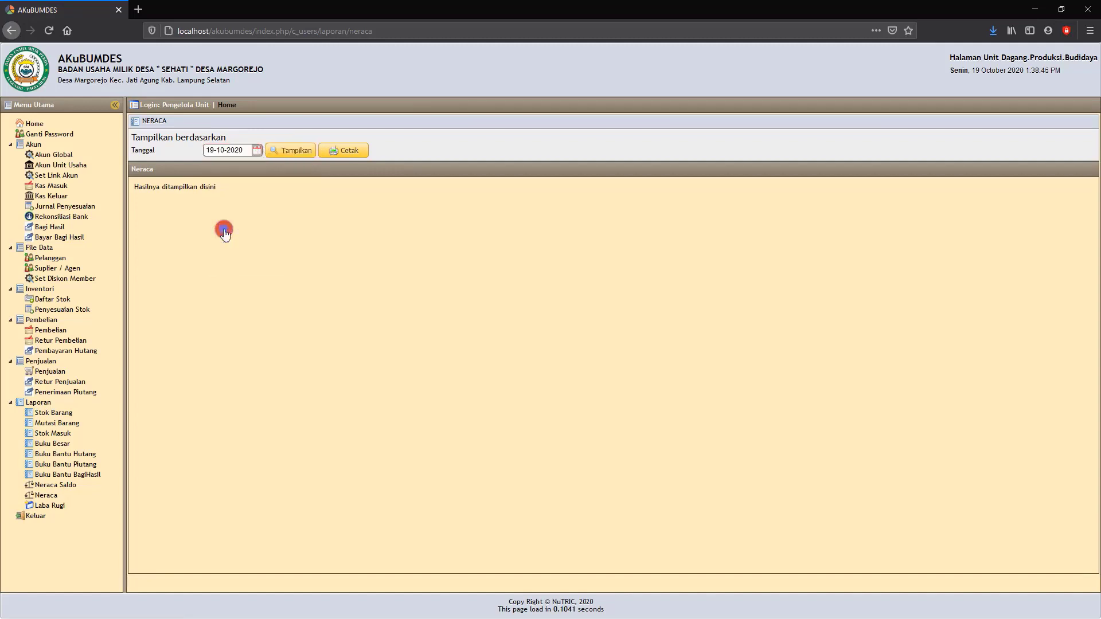
{"action": "left_click", "coordinate": [295, 150]}
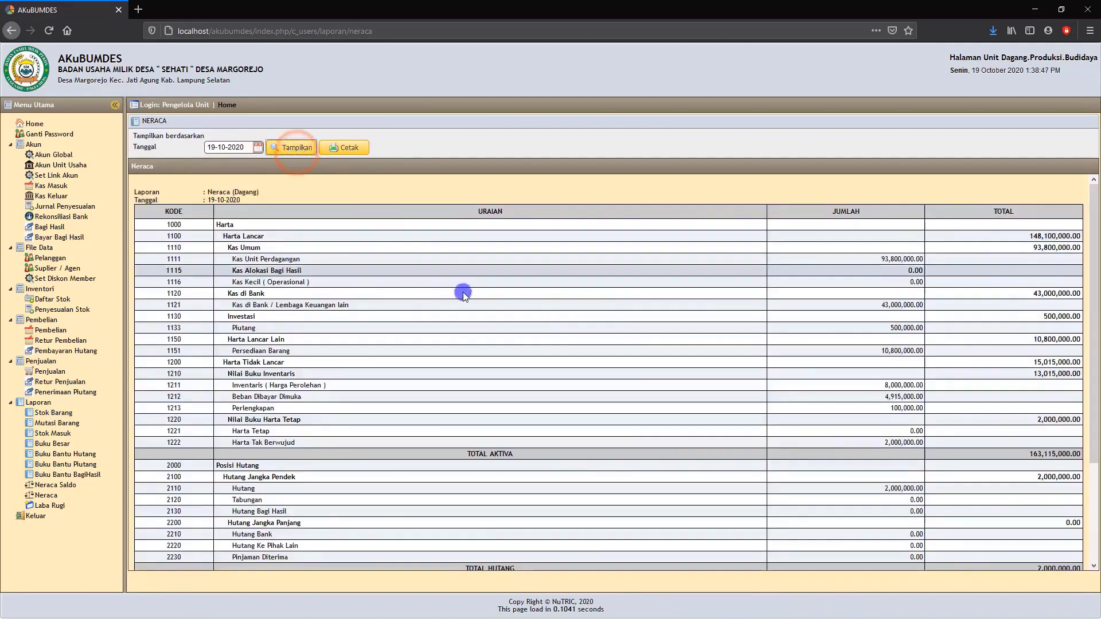
{"action": "left_click", "coordinate": [258, 148]}
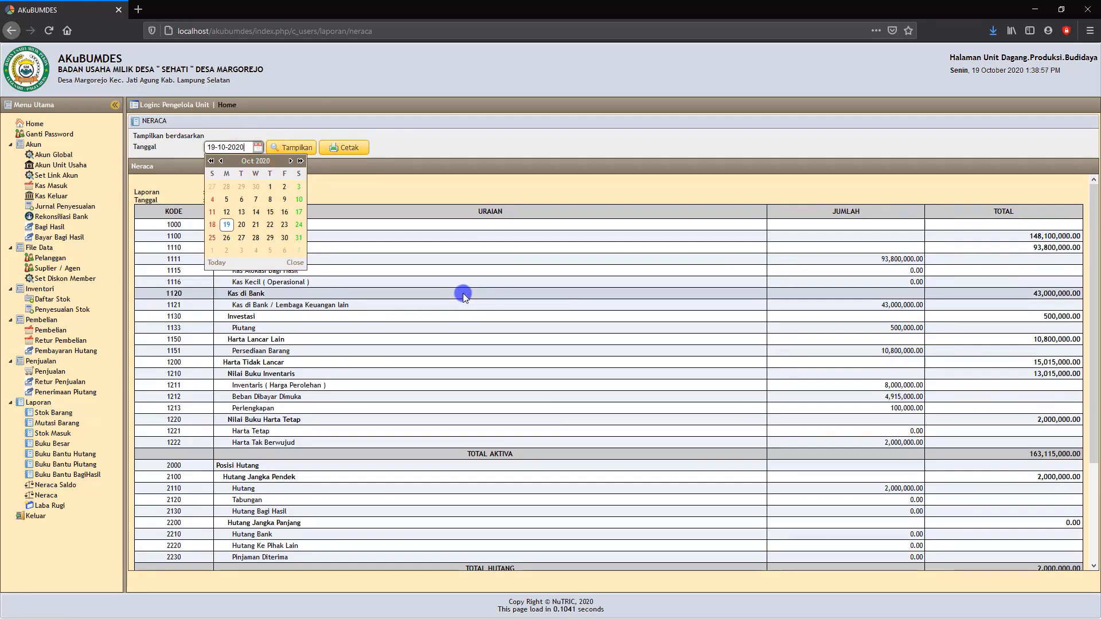
{"action": "scroll", "coordinate": [436, 241], "scroll_direction": "down", "scroll_amount": 4}
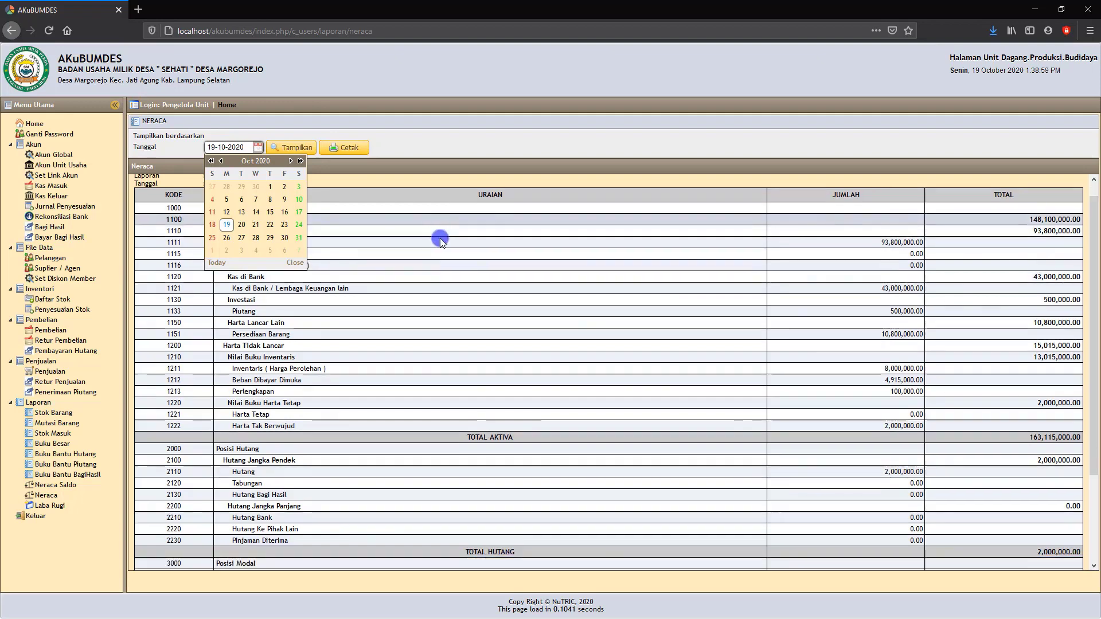
{"action": "left_click", "coordinate": [299, 147]}
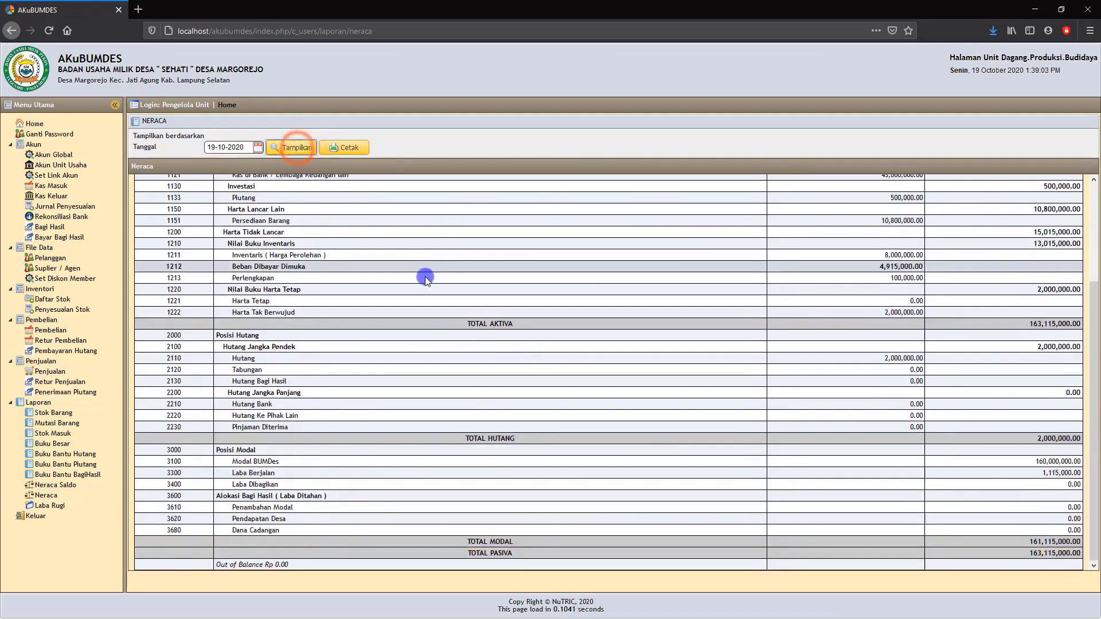
View the printable version of the Neraca, review its assets, liabilities and capital sections, and close it.
{"action": "left_click", "coordinate": [352, 147]}
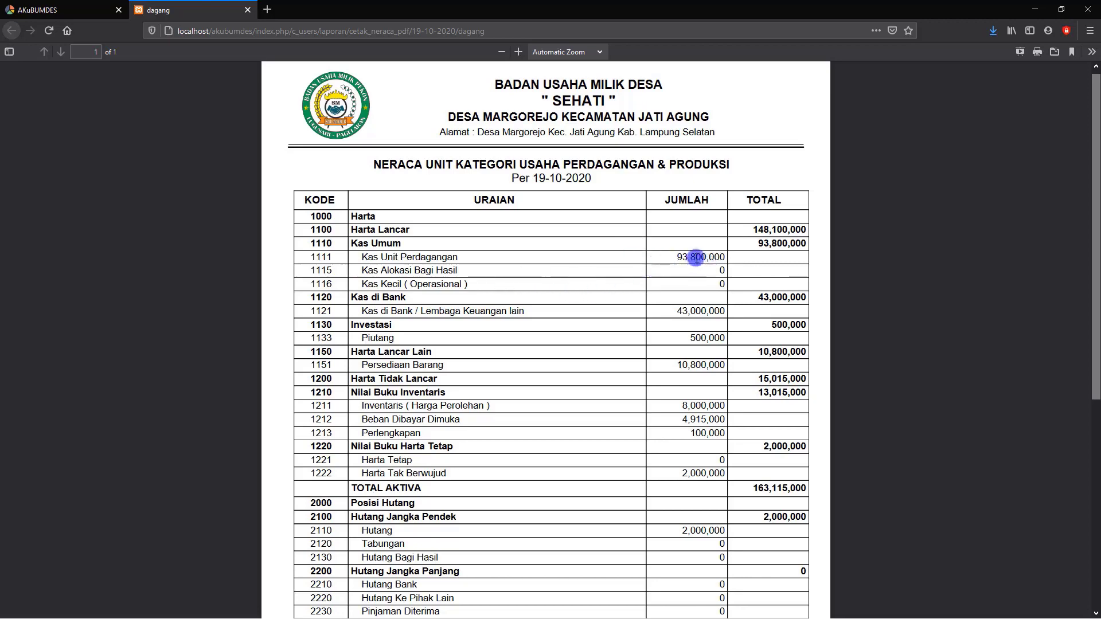
{"action": "scroll", "coordinate": [696, 258], "scroll_direction": "down", "scroll_amount": 4}
{"action": "scroll", "coordinate": [543, 288], "scroll_direction": "down", "scroll_amount": 2}
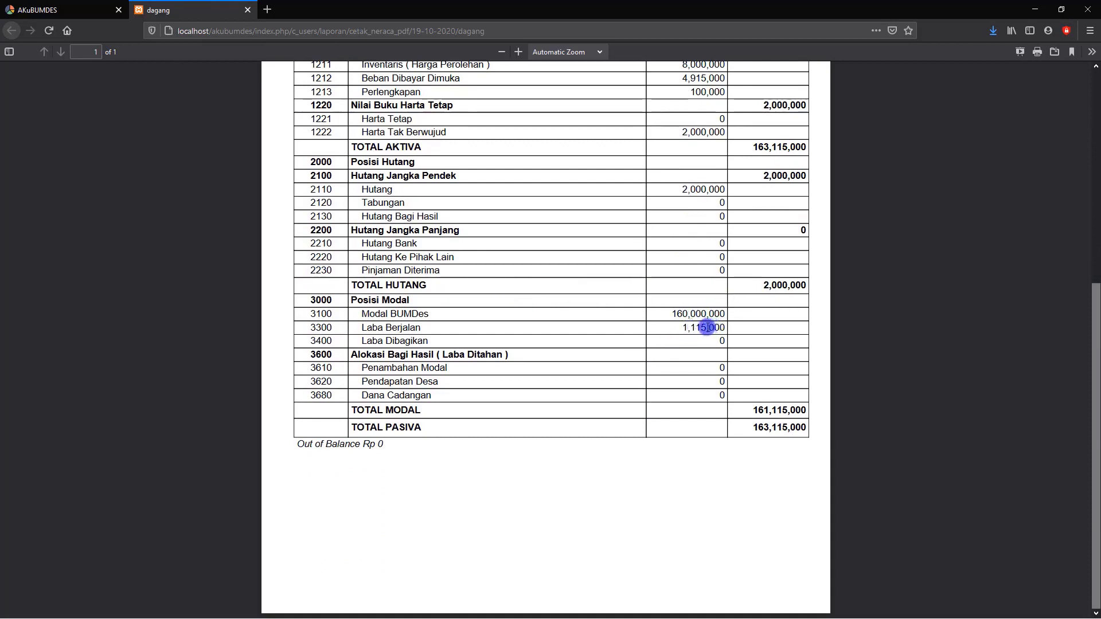
{"action": "scroll", "coordinate": [707, 327], "scroll_direction": "up", "scroll_amount": 2}
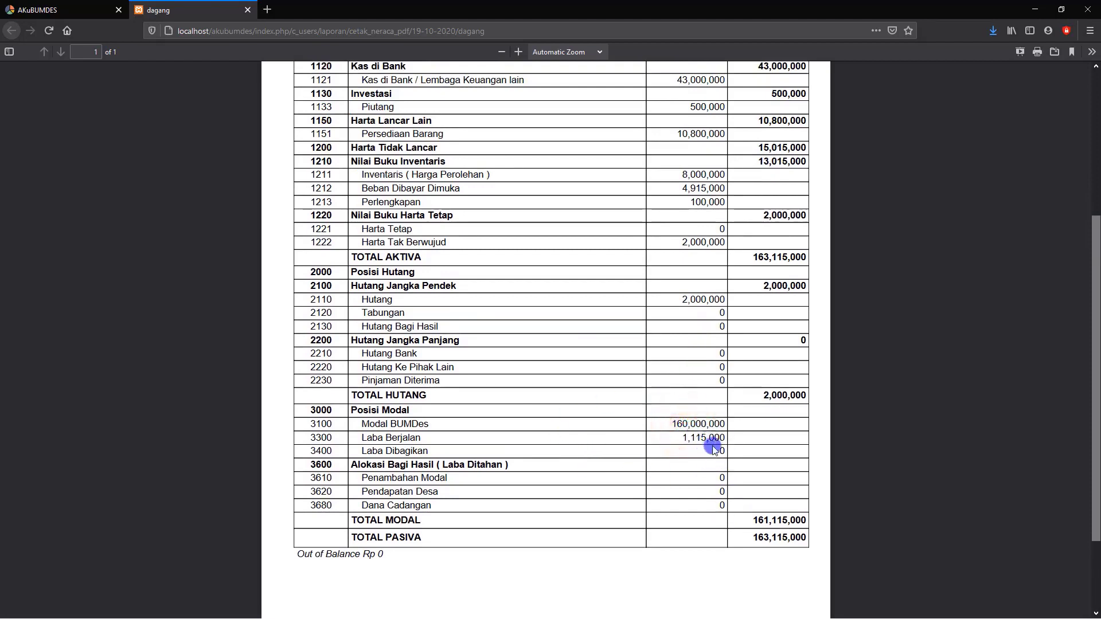
{"action": "scroll", "coordinate": [733, 446], "scroll_direction": "up", "scroll_amount": 3}
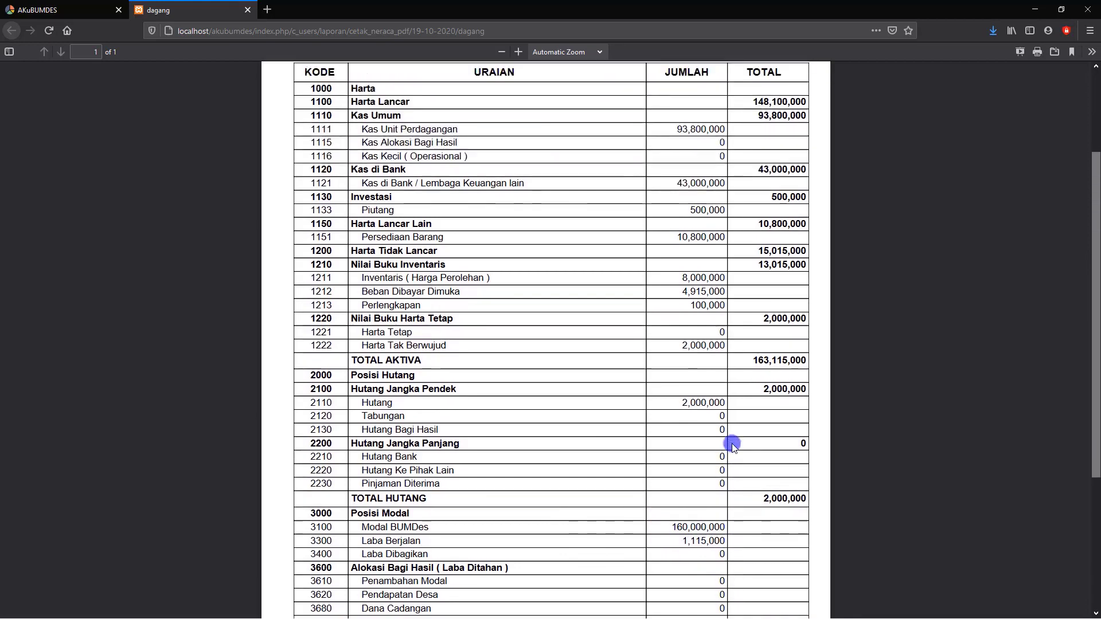
{"action": "scroll", "coordinate": [714, 350], "scroll_direction": "up", "scroll_amount": 3}
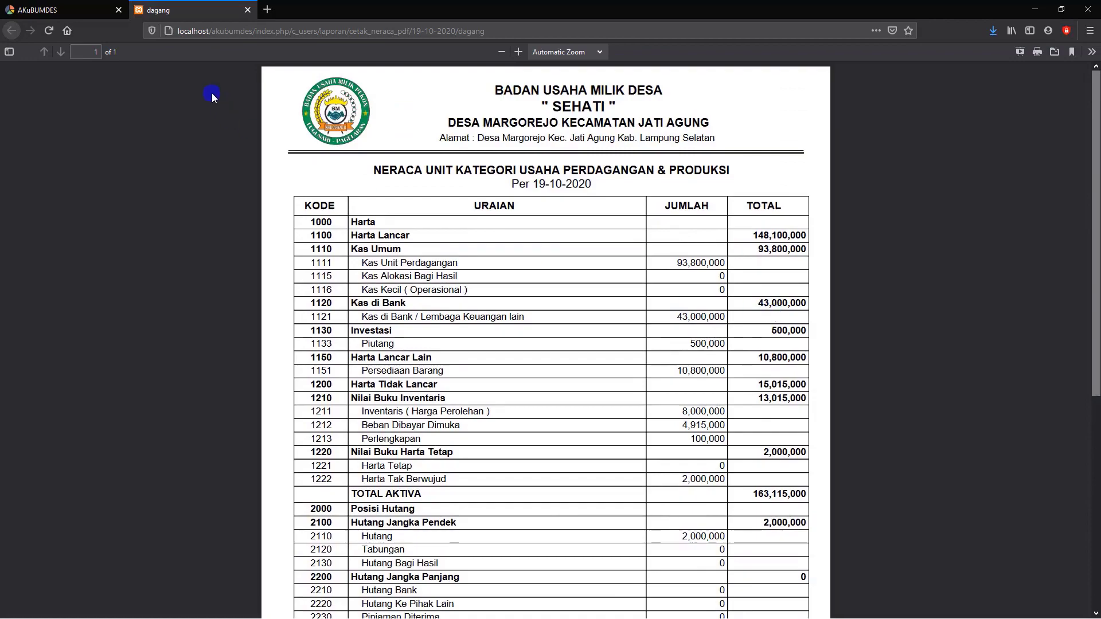
{"action": "left_click", "coordinate": [247, 10]}
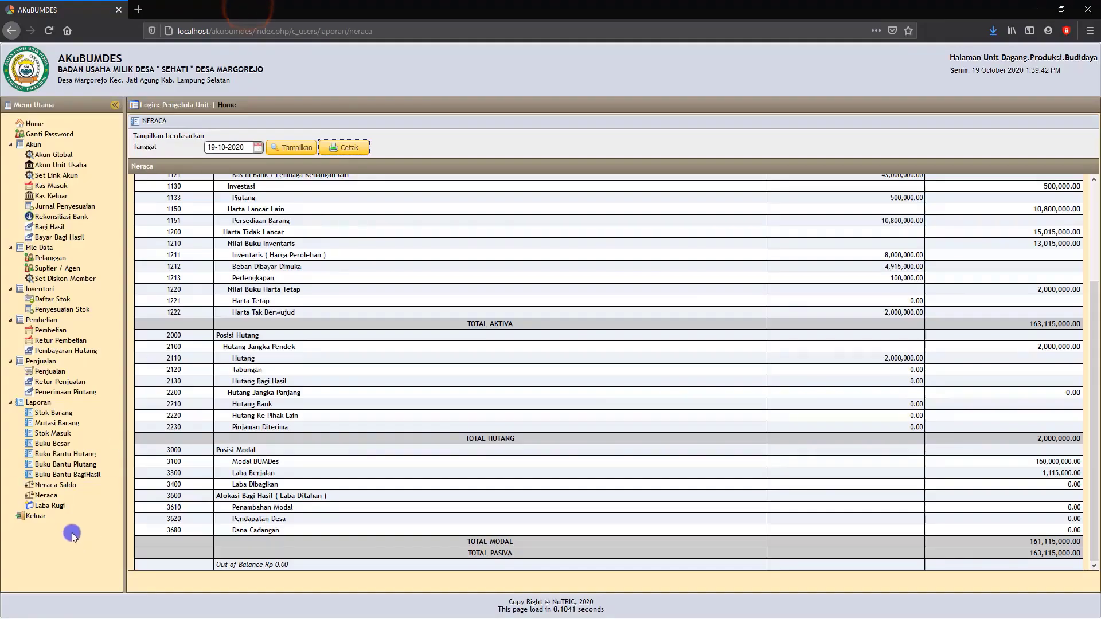
Display the trading unit's Laporan Laba Rugi for the period 01-10-2020 to 30-10-2020.
{"action": "left_click", "coordinate": [55, 506]}
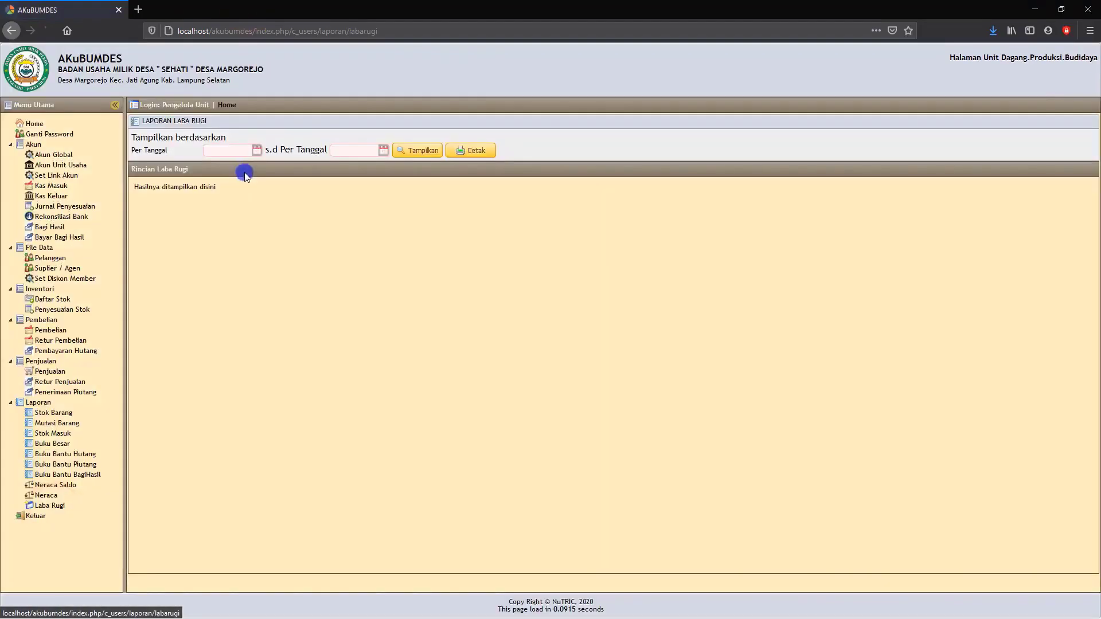
{"action": "left_click", "coordinate": [252, 152]}
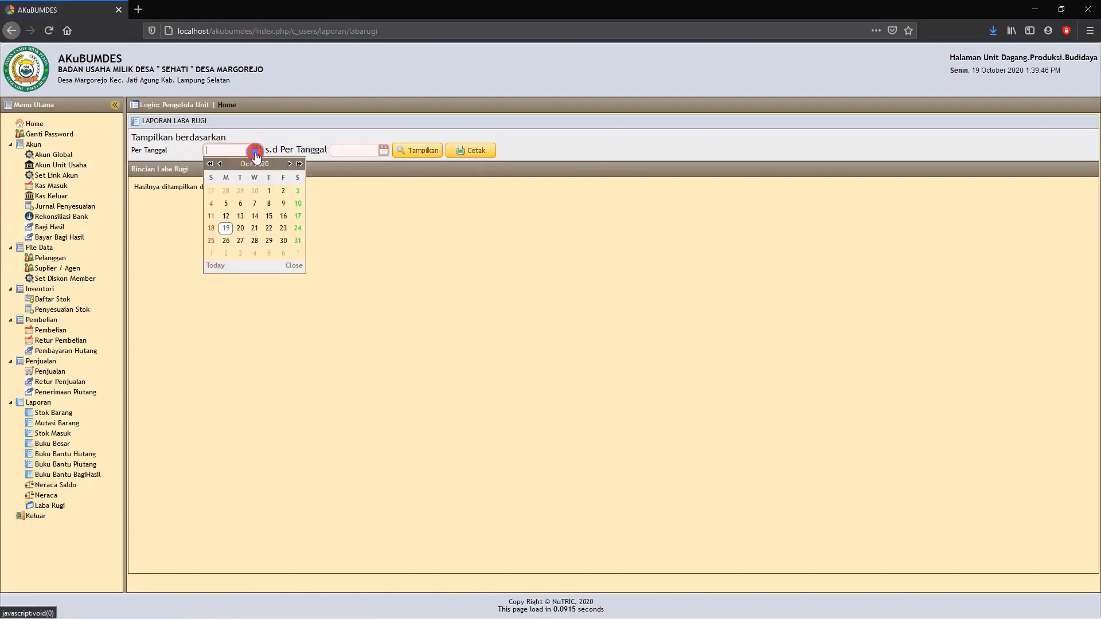
{"action": "left_click", "coordinate": [269, 193]}
{"action": "left_click", "coordinate": [379, 150]}
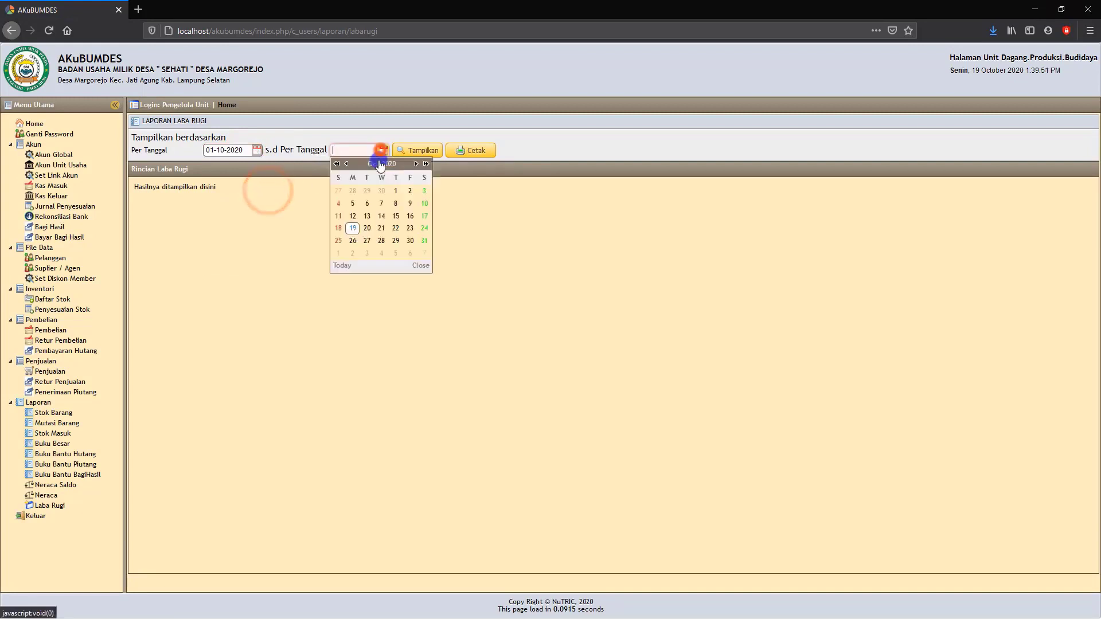
{"action": "left_click", "coordinate": [411, 238]}
{"action": "left_click", "coordinate": [423, 150]}
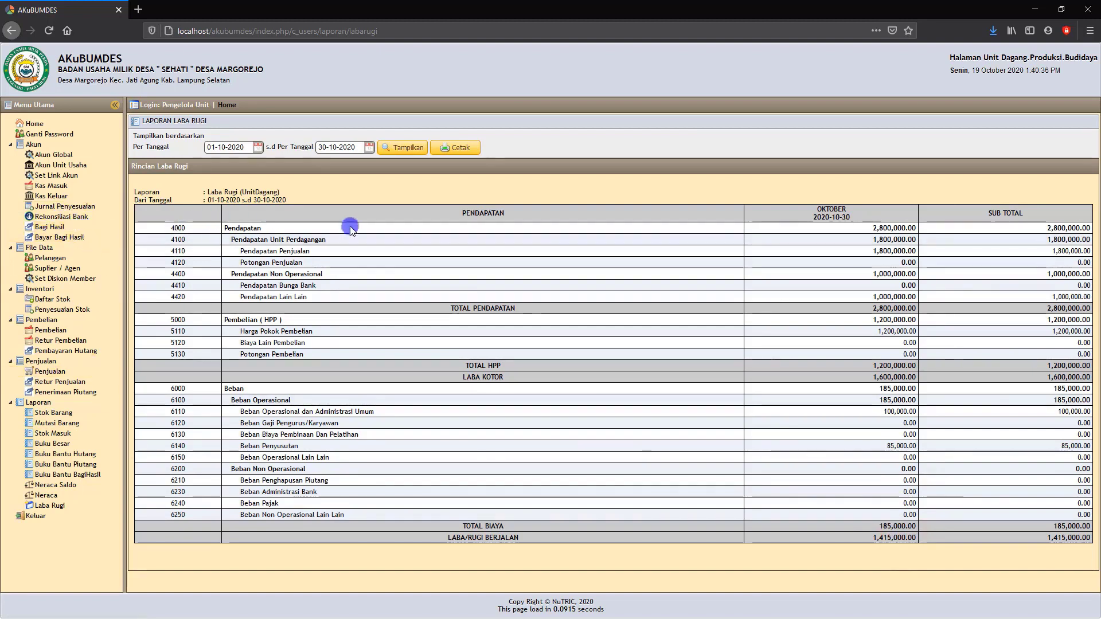
Log out of the trading unit and sign in with the services unit's username and password, without saving the login in the browser.
{"action": "left_click", "coordinate": [35, 518]}
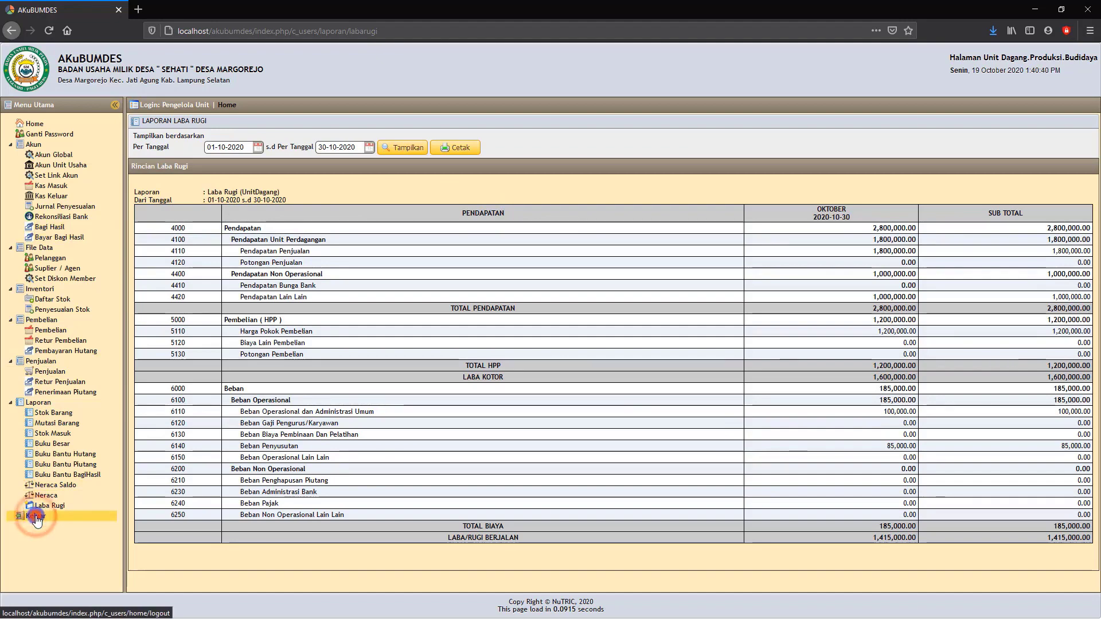
{"action": "left_click", "coordinate": [555, 325]}
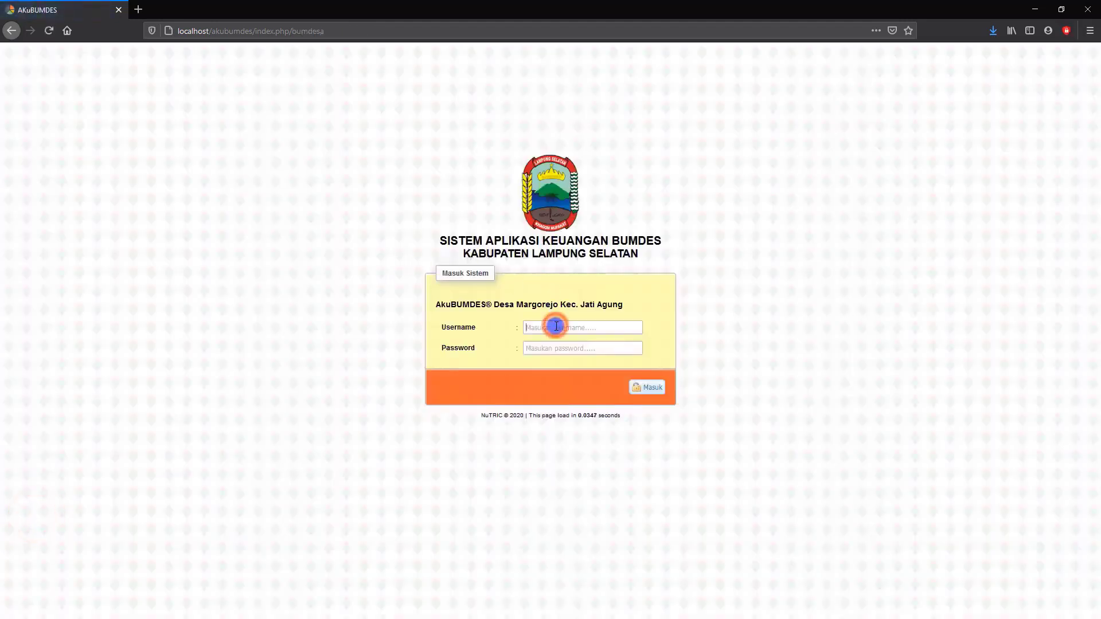
{"action": "type", "text": "jasa"}
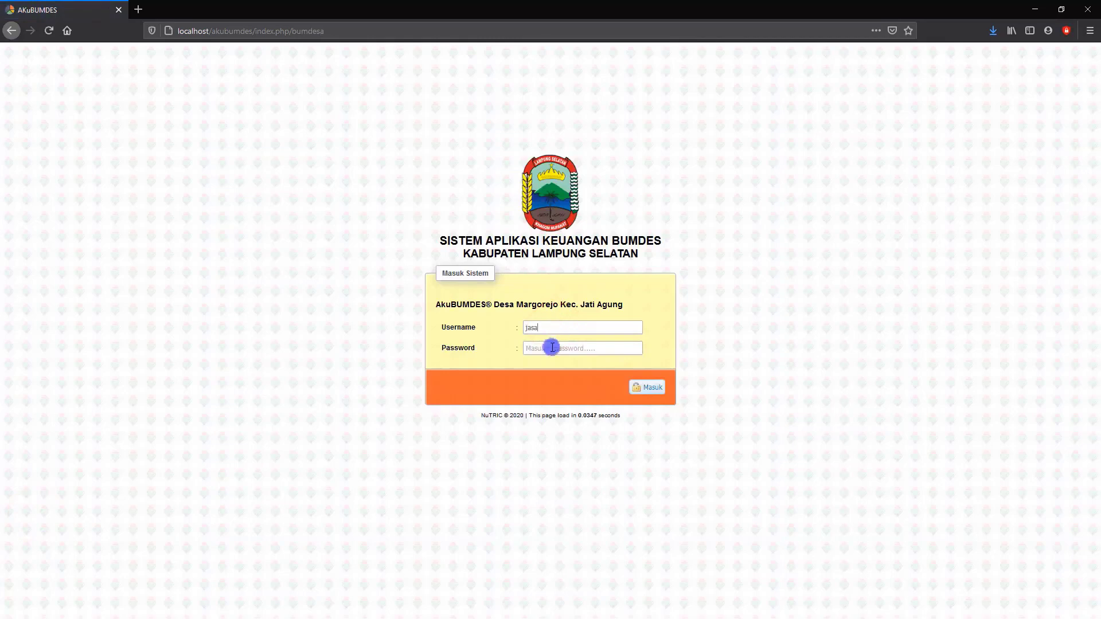
{"action": "left_click", "coordinate": [545, 350]}
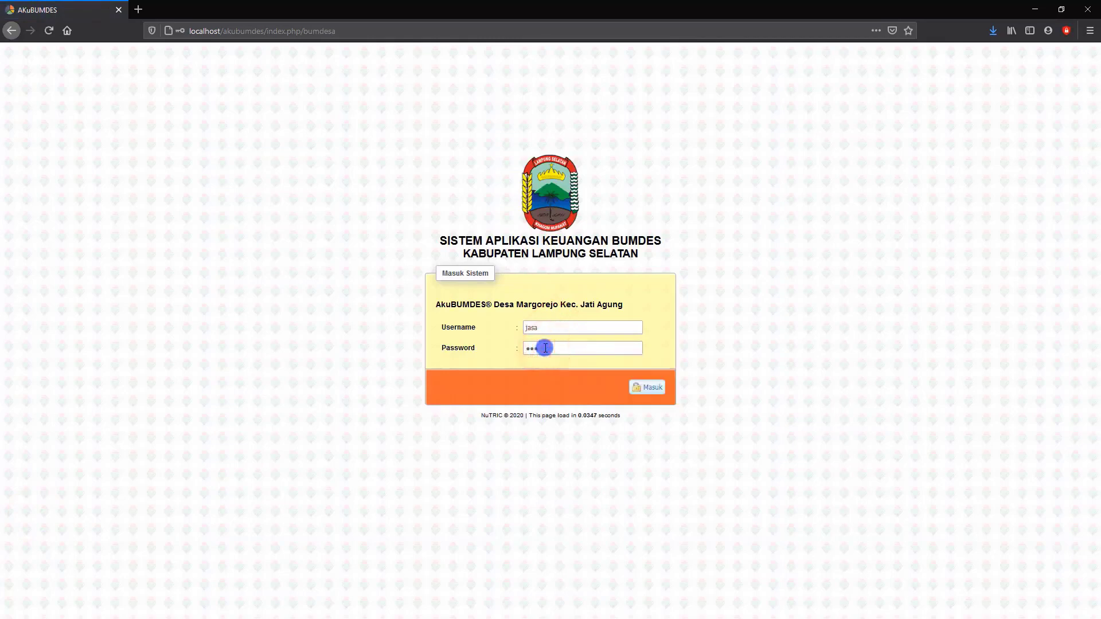
{"action": "key", "text": "Return"}
{"action": "left_click", "coordinate": [321, 135]}
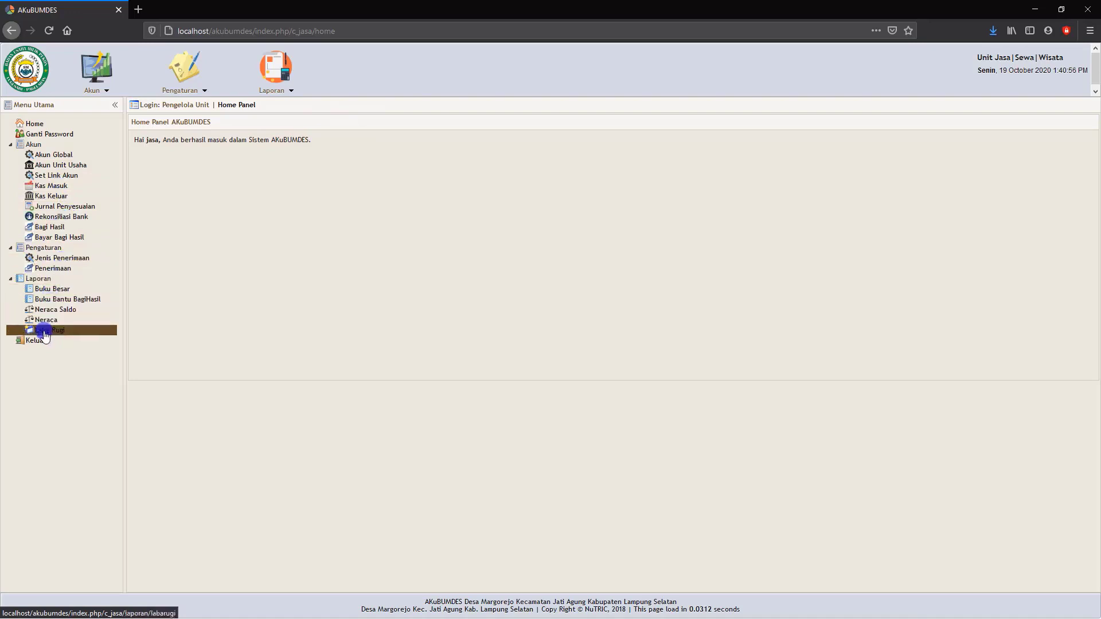
View the services unit's Jenis Penerimaan list and its Penerimaan list.
{"action": "left_click", "coordinate": [66, 260]}
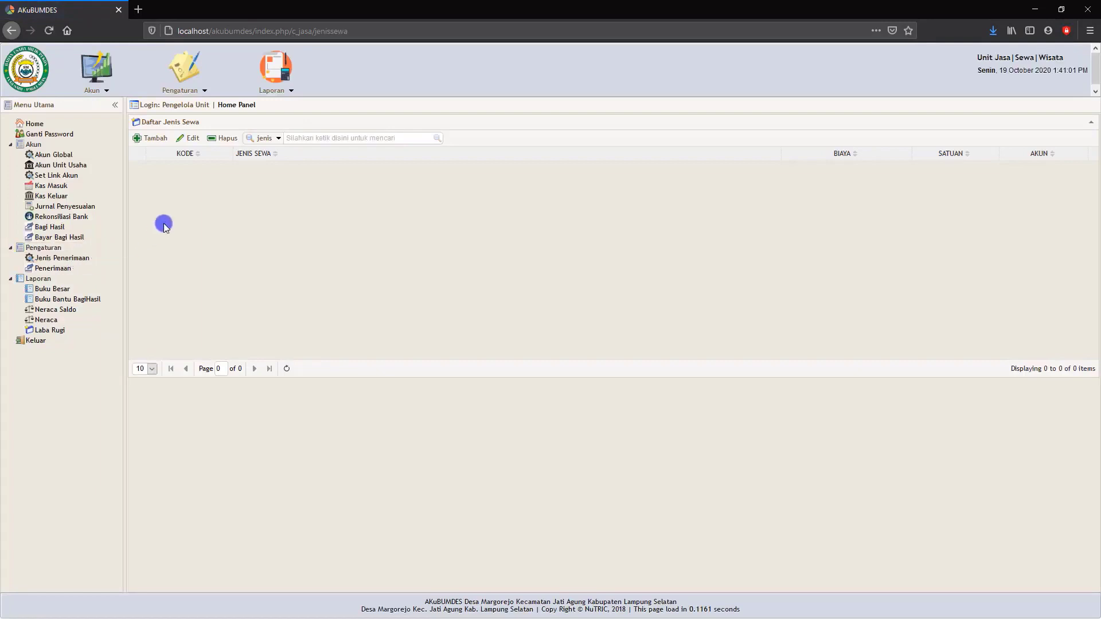
{"action": "left_click", "coordinate": [55, 269]}
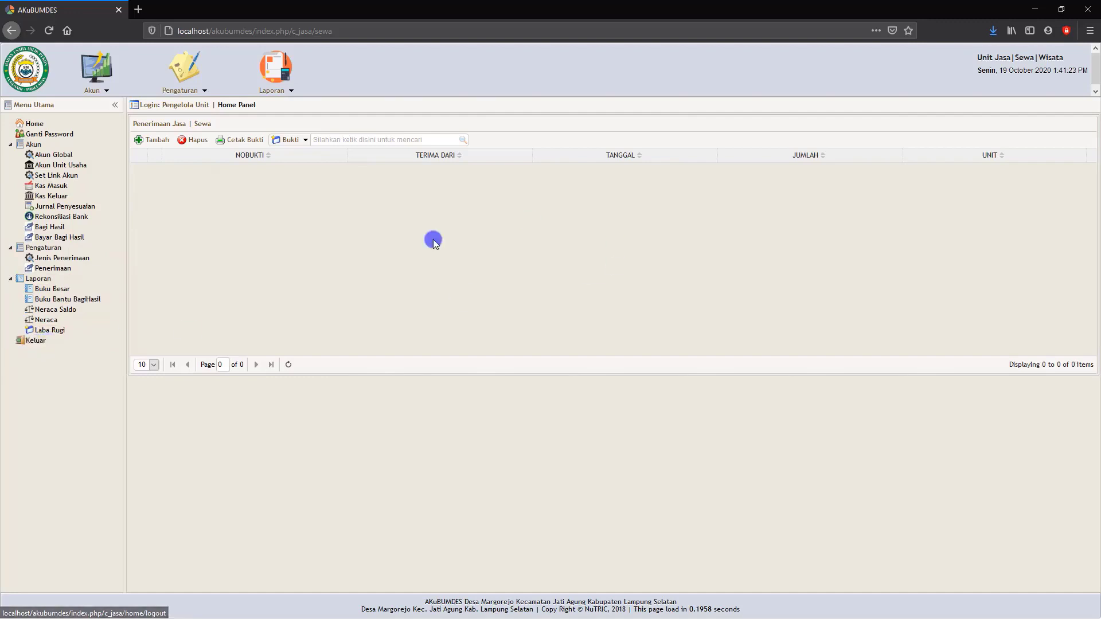
Log out of the services unit and sign in with the financial services unit's username and password, without saving the login in the browser.
{"action": "left_click", "coordinate": [36, 342]}
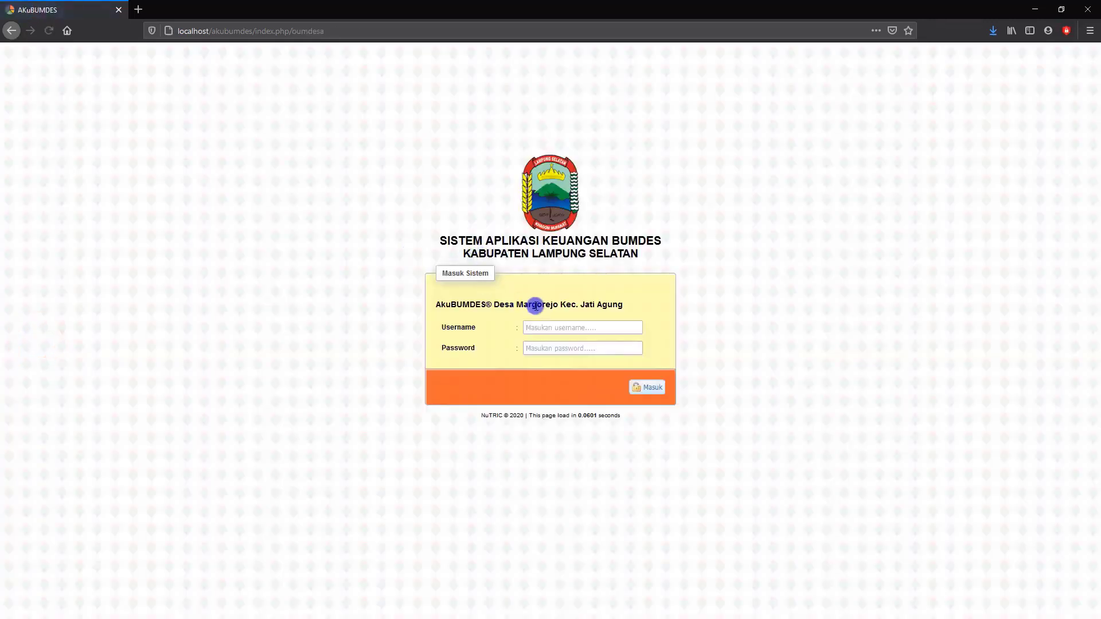
{"action": "type", "text": "sl"}
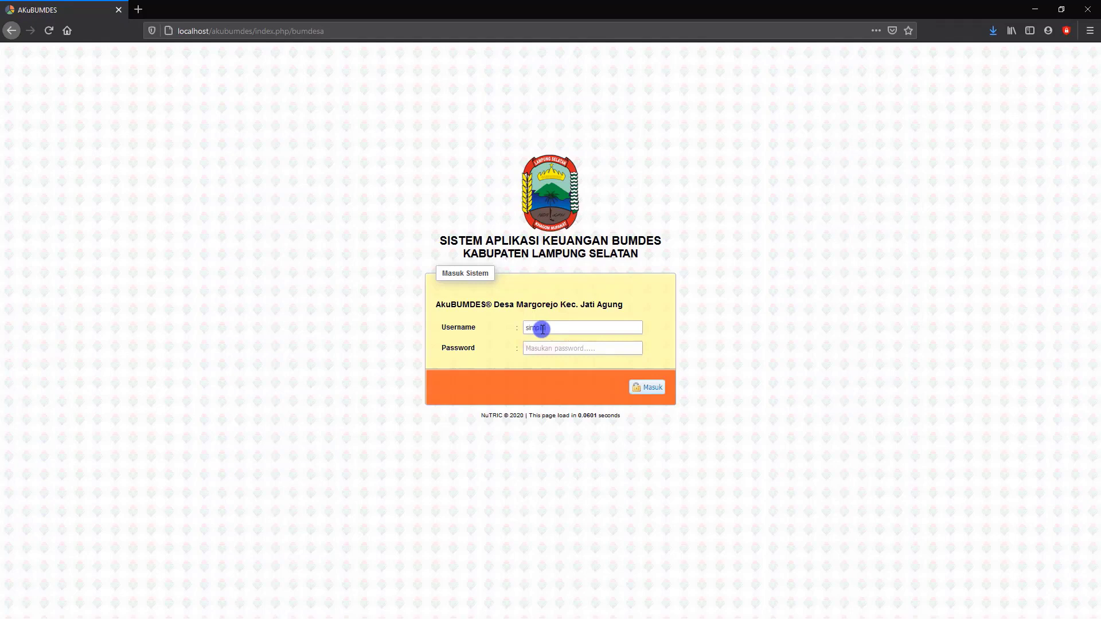
{"action": "left_click", "coordinate": [542, 351]}
{"action": "type", "text": "s"}
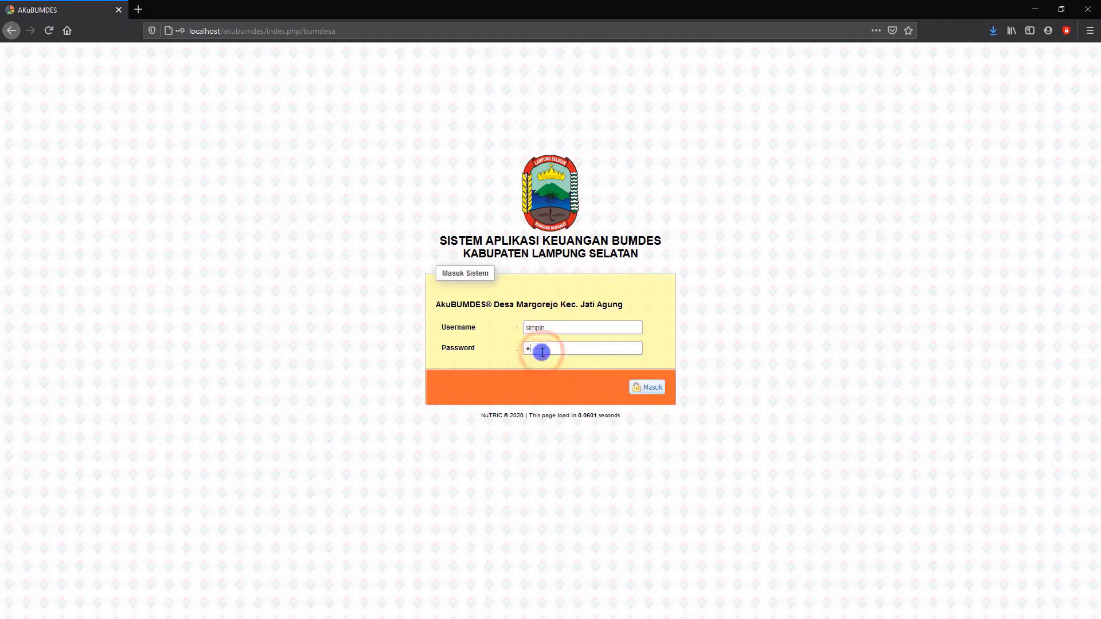
{"action": "key", "text": "Return"}
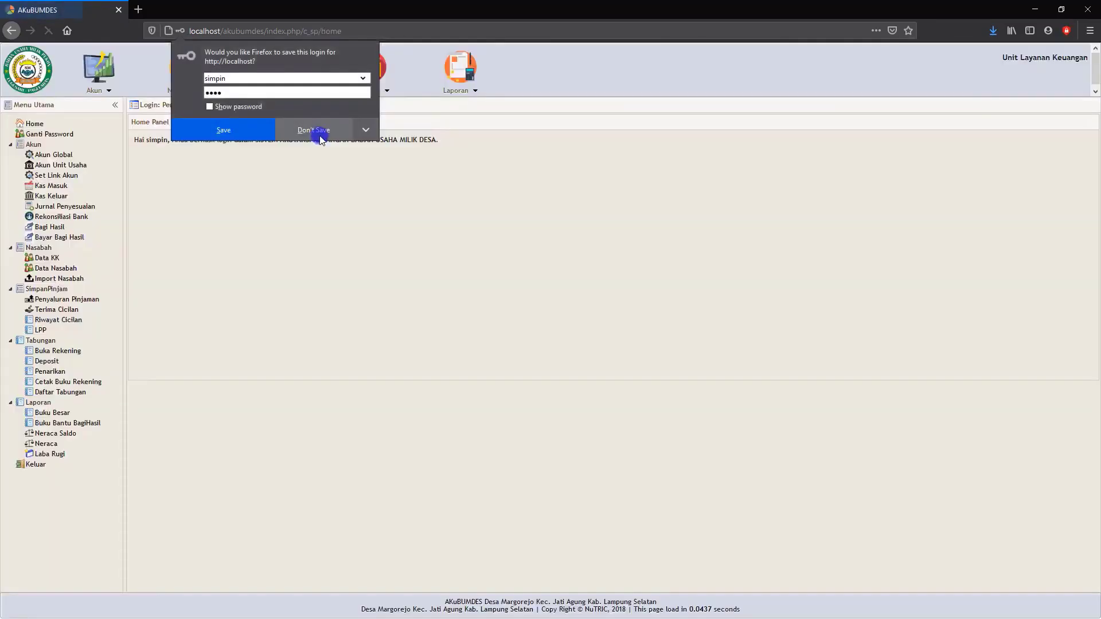
{"action": "left_click", "coordinate": [320, 134]}
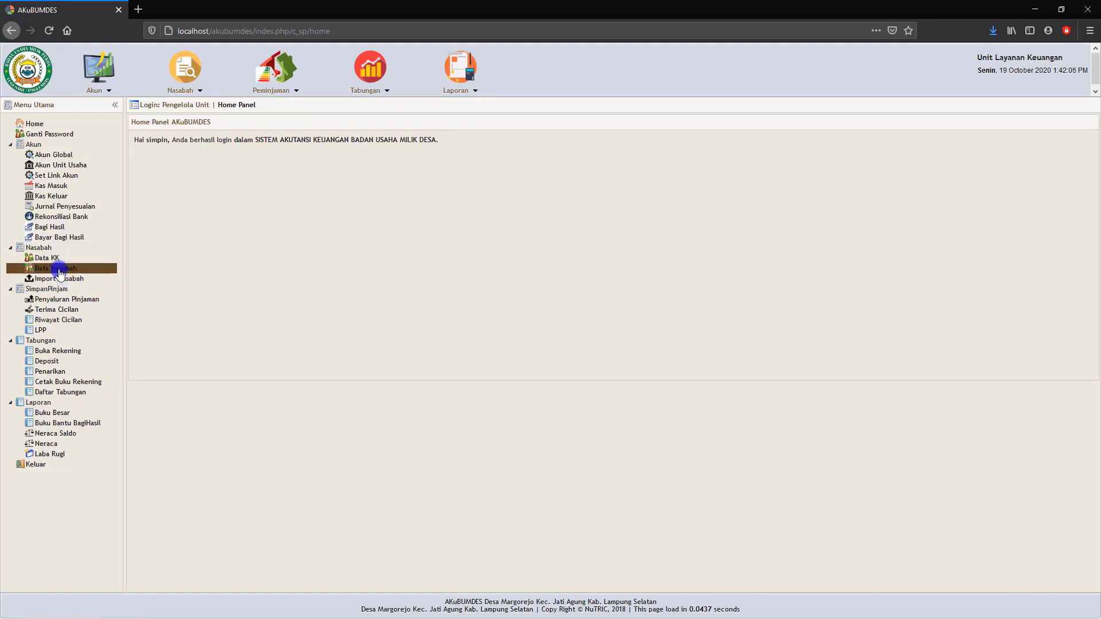
Display the Data KK list and expand the family record to show its member details.
{"action": "left_click", "coordinate": [49, 259]}
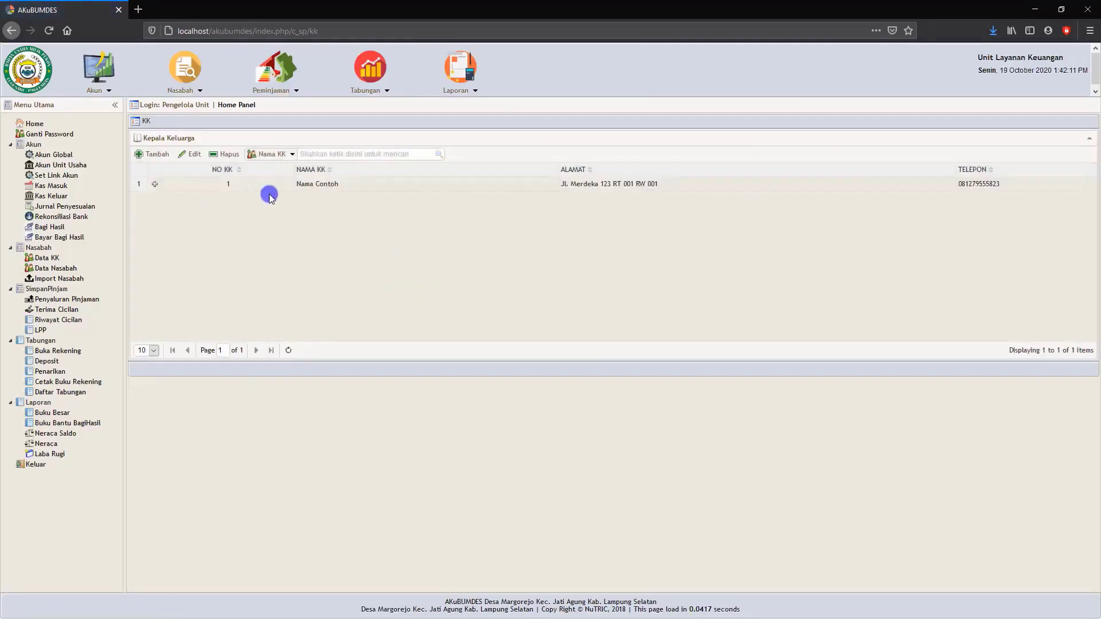
{"action": "left_click", "coordinate": [155, 188]}
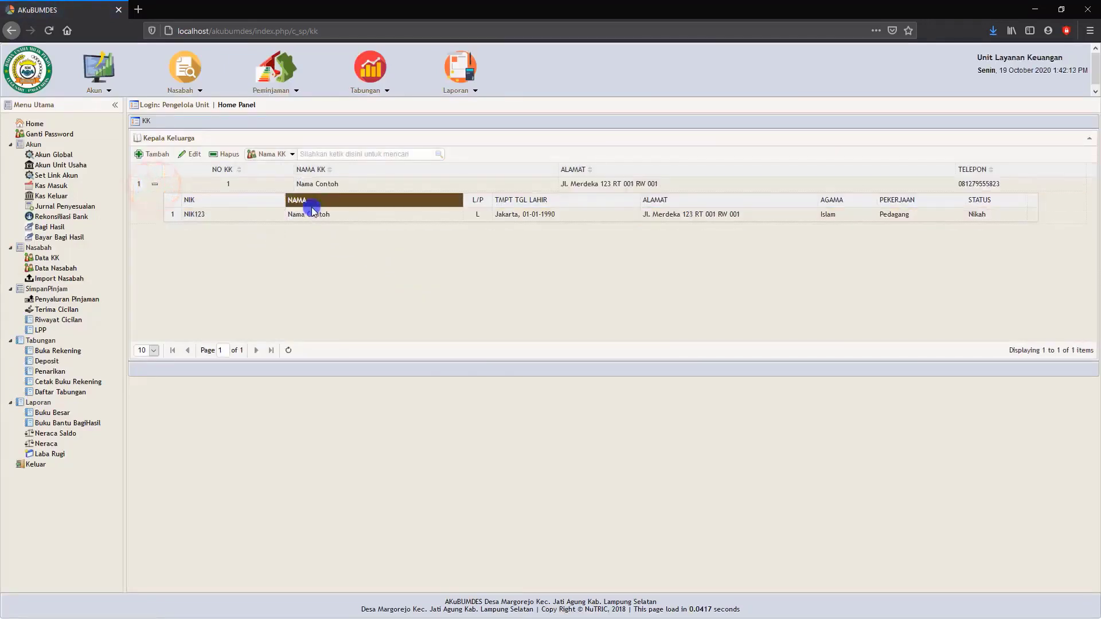
Display the Data Nasabah list, view the blank Tambah Penduduk form and cancel it.
{"action": "left_click", "coordinate": [53, 270]}
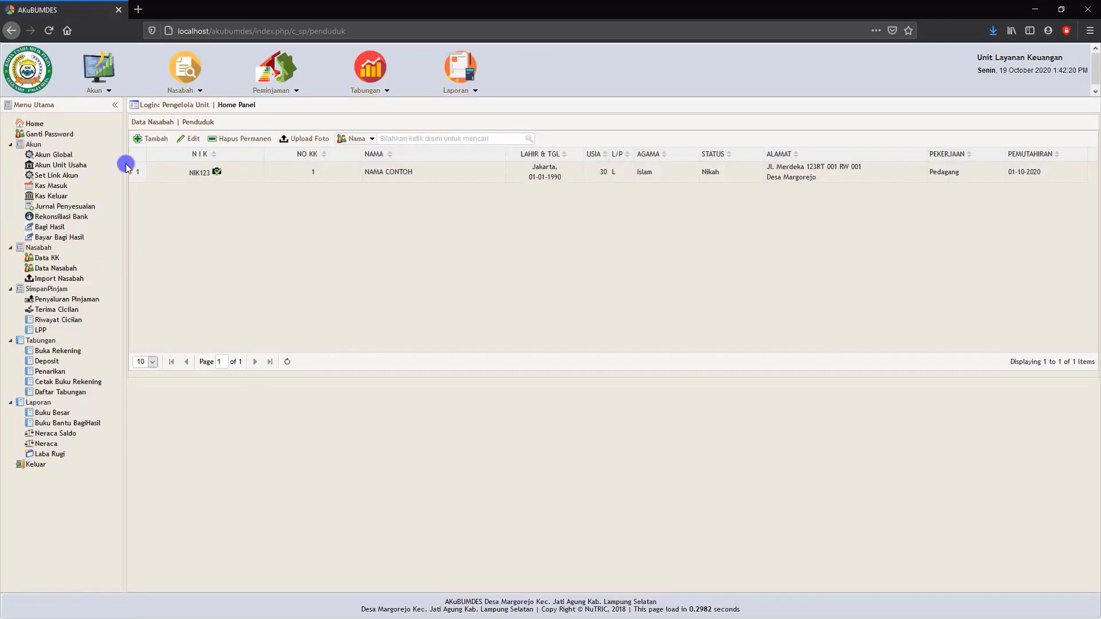
{"action": "left_click", "coordinate": [147, 141]}
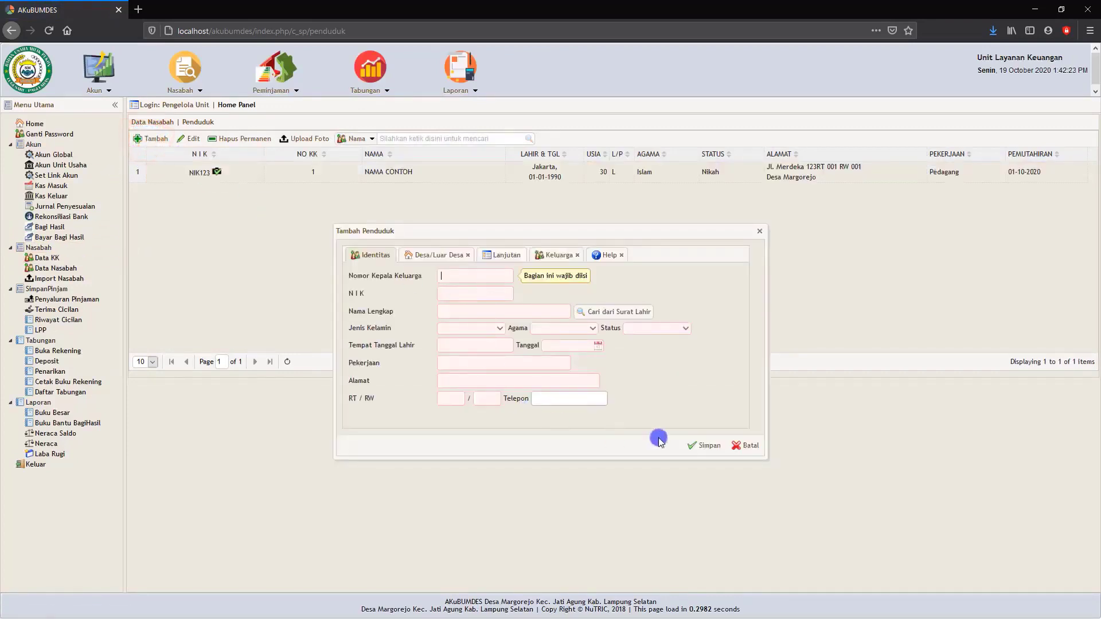
{"action": "left_click", "coordinate": [747, 446]}
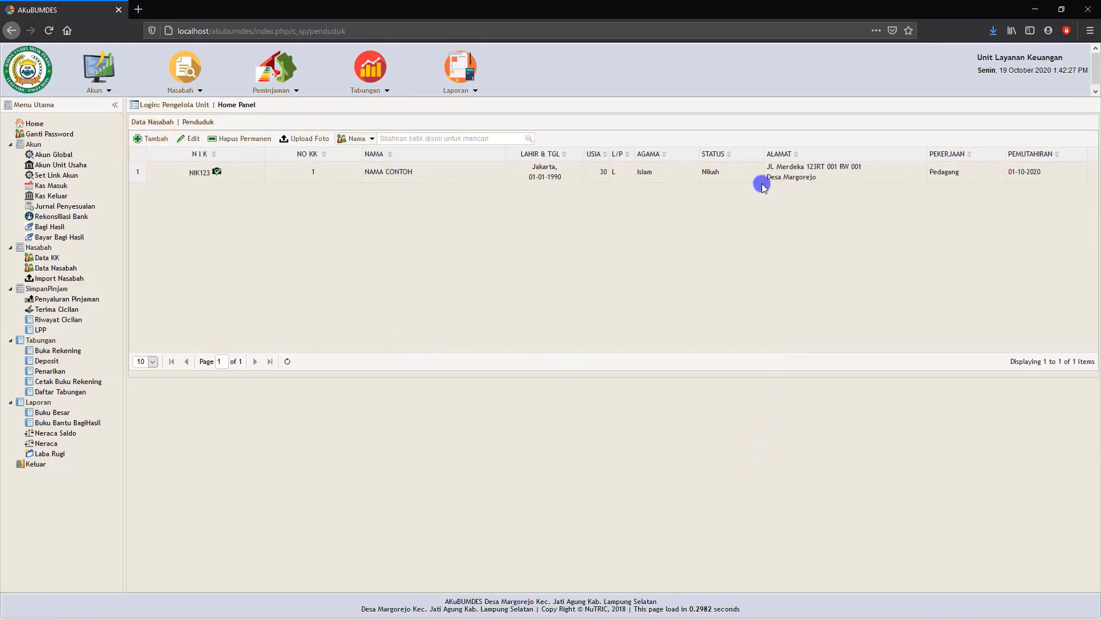
Select the existing customer record in the Data Nasabah list.
{"action": "left_click", "coordinate": [611, 178]}
{"action": "left_click", "coordinate": [477, 179]}
{"action": "left_click", "coordinate": [213, 181]}
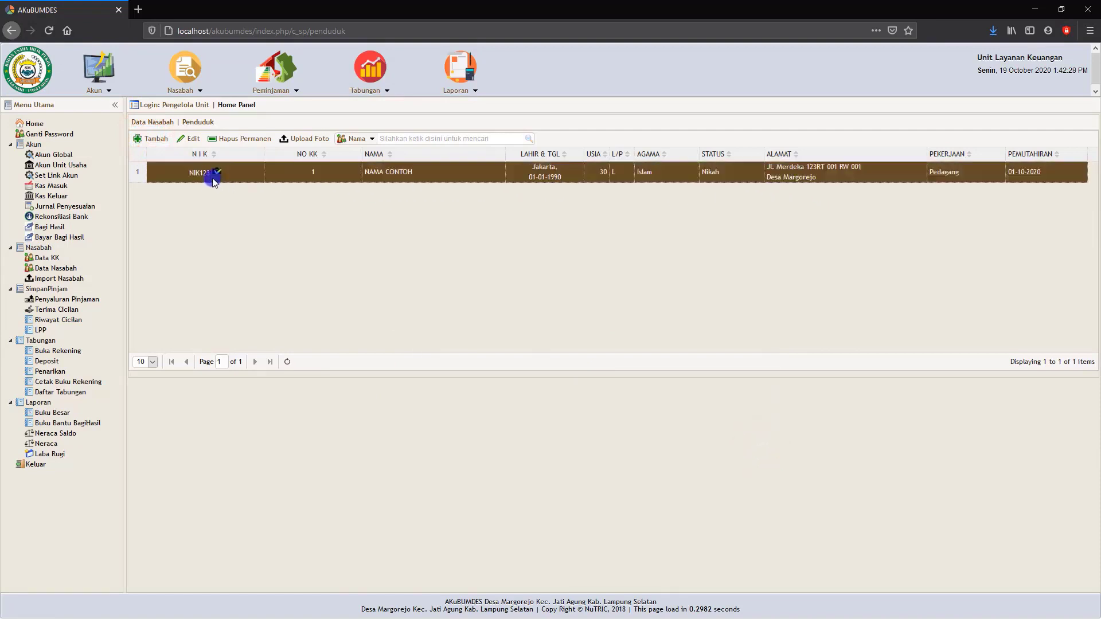
View the selected customer's photo in the Data Nasabah list and close the photo detail window.
{"action": "left_click", "coordinate": [216, 172]}
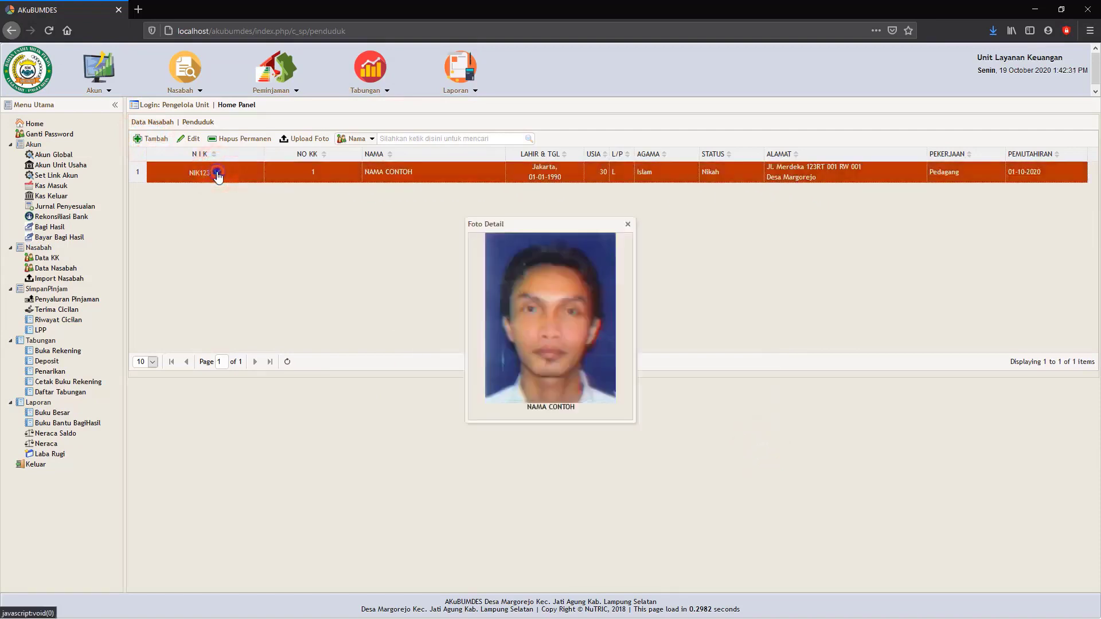
{"action": "left_click", "coordinate": [628, 229]}
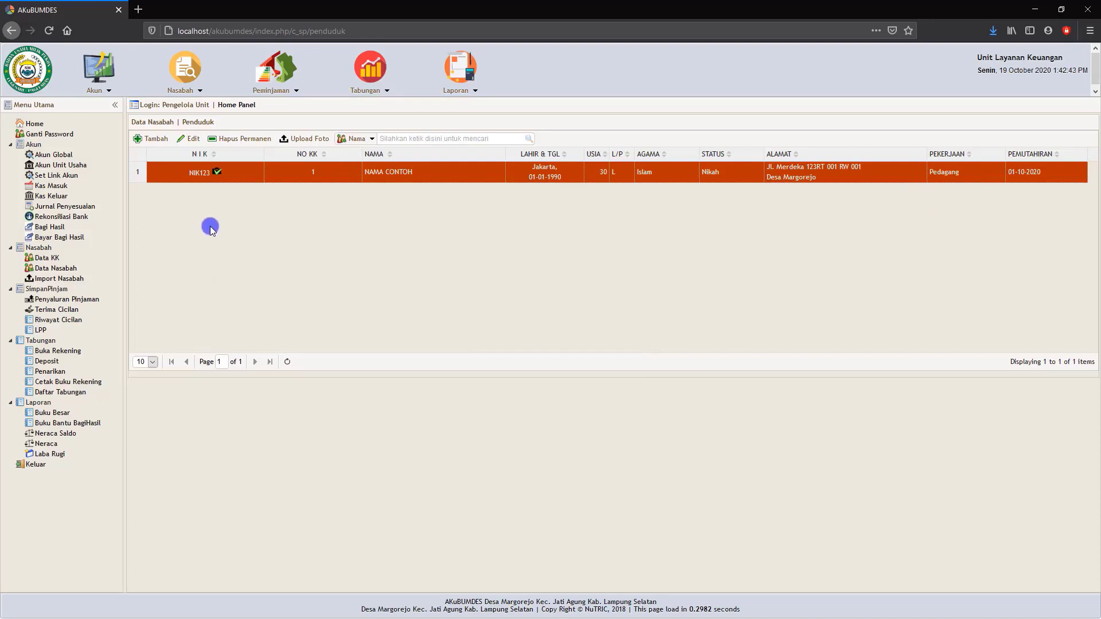
Display the Penyaluran Pinjaman list, generate the existing loan's Kartu Cicilan printout, review both pages and close it.
{"action": "left_click", "coordinate": [61, 301]}
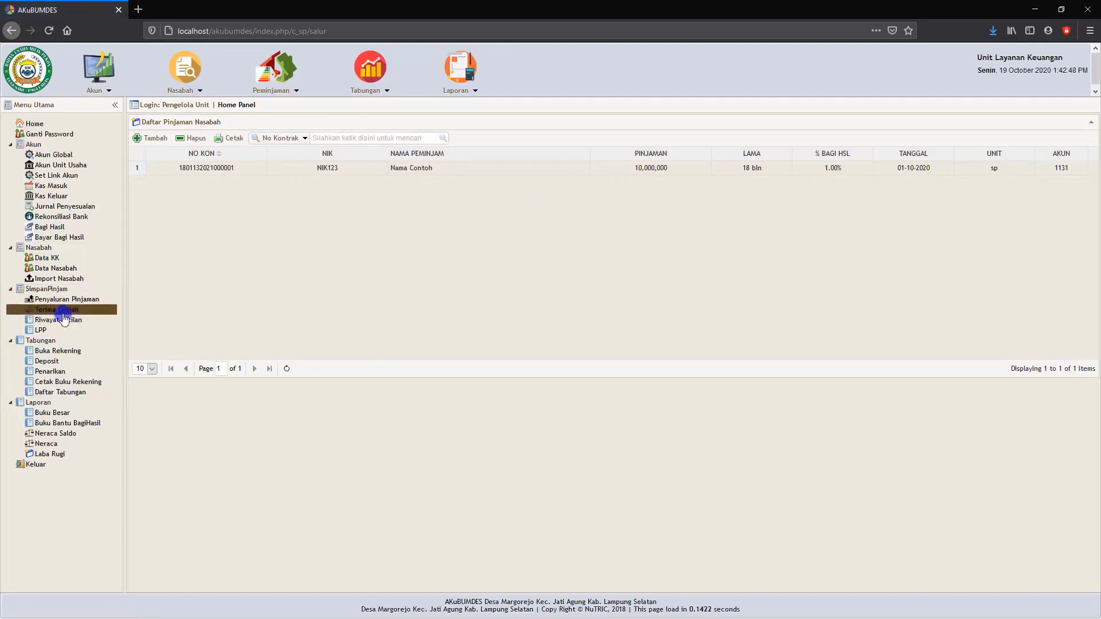
{"action": "left_click", "coordinate": [218, 172]}
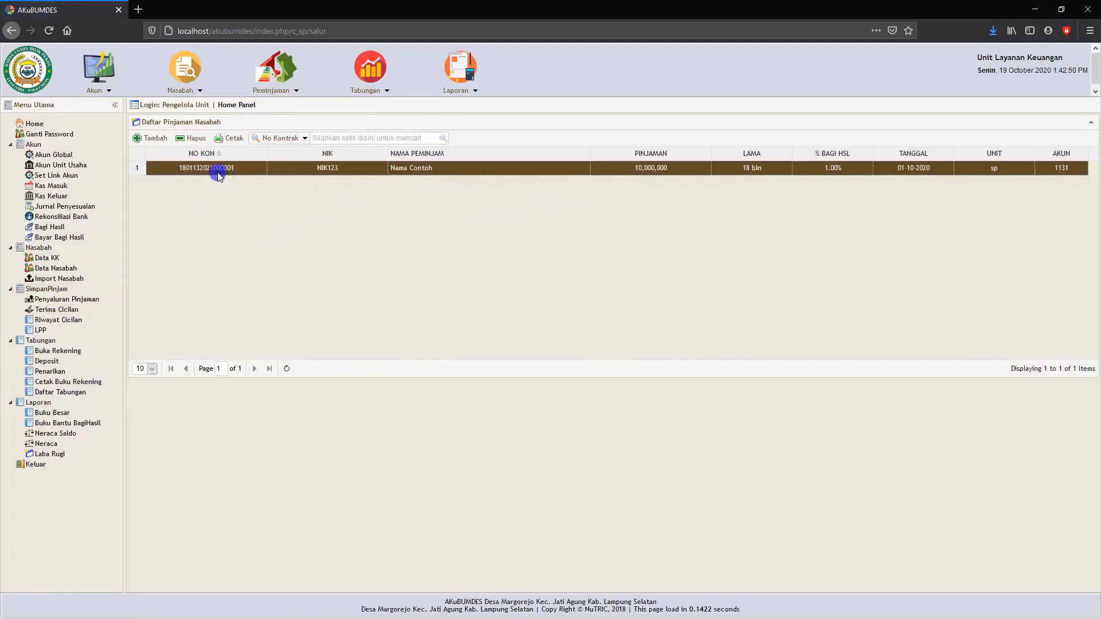
{"action": "left_click", "coordinate": [234, 141]}
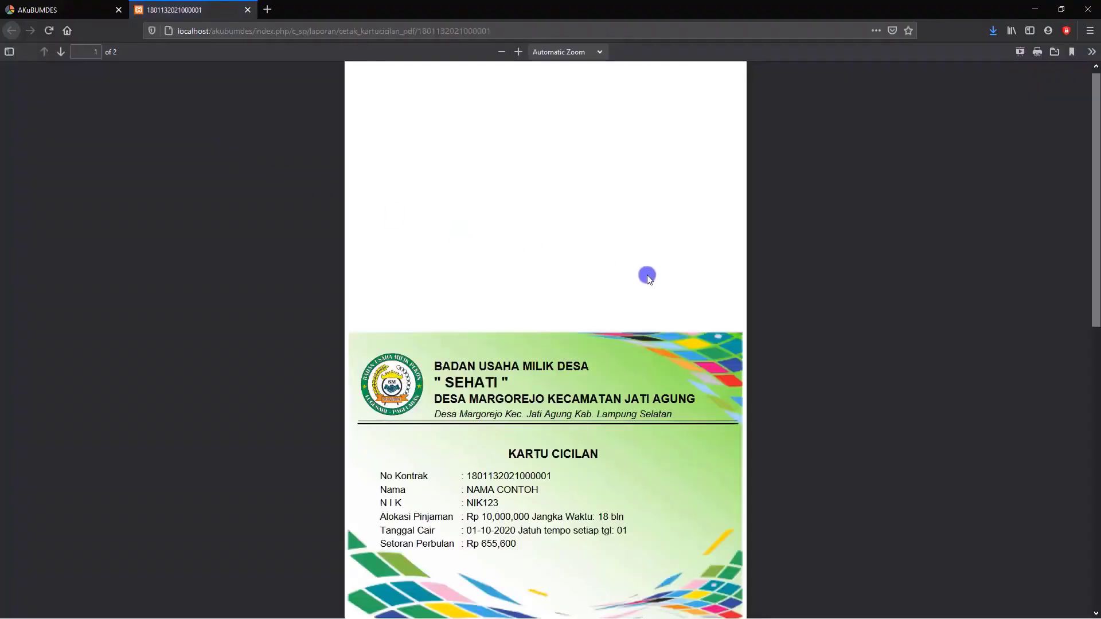
{"action": "scroll", "coordinate": [639, 288], "scroll_direction": "down", "scroll_amount": 4}
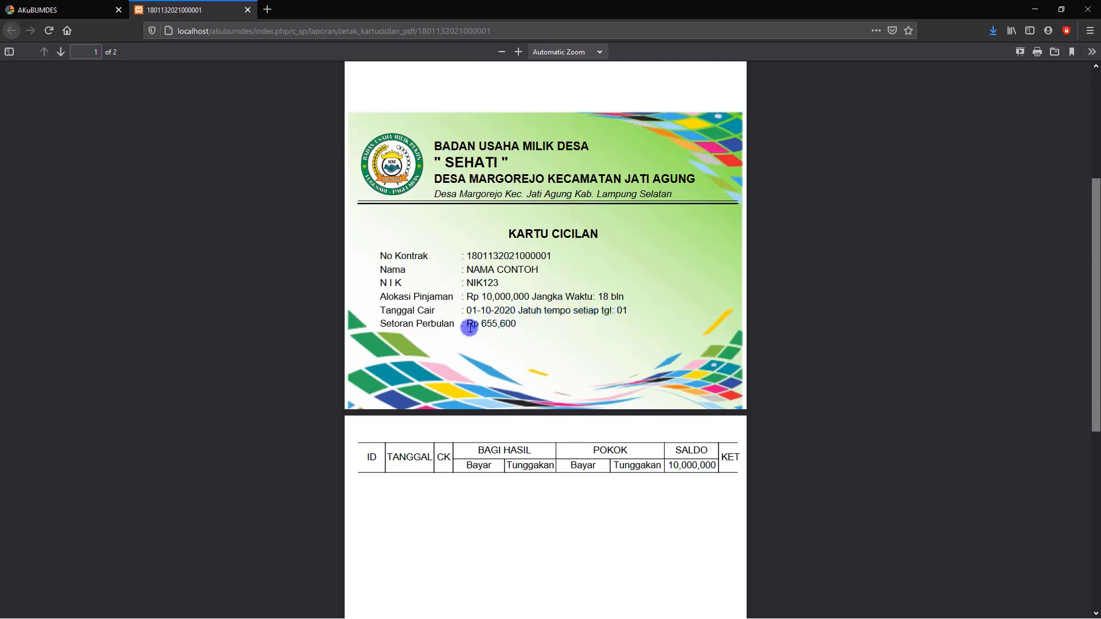
{"action": "scroll", "coordinate": [507, 337], "scroll_direction": "down", "scroll_amount": 5}
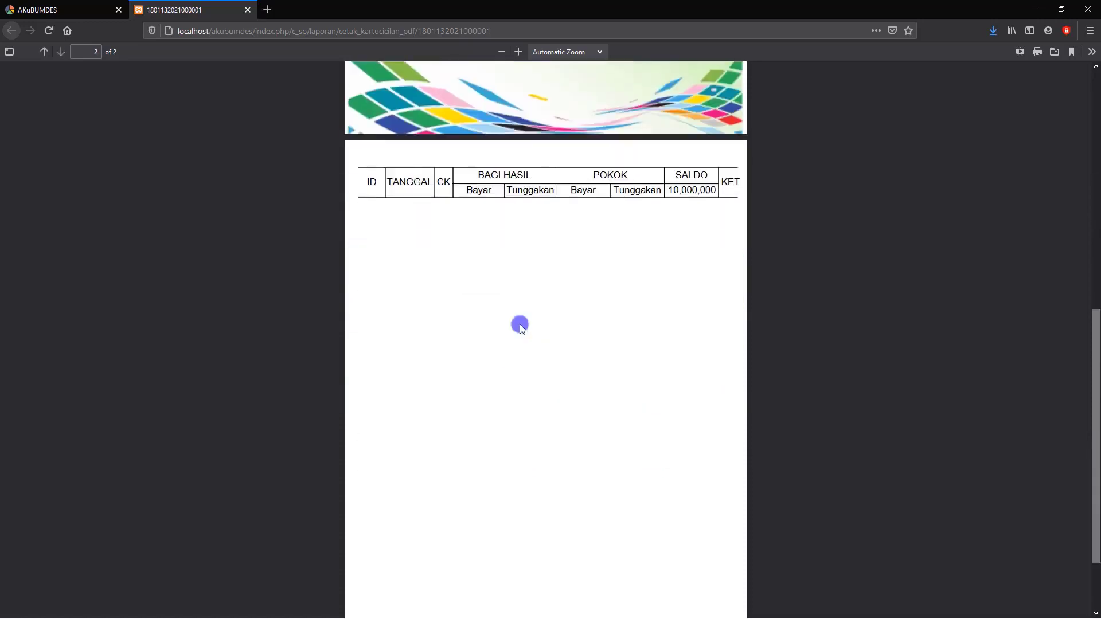
{"action": "scroll", "coordinate": [519, 322], "scroll_direction": "up", "scroll_amount": 4}
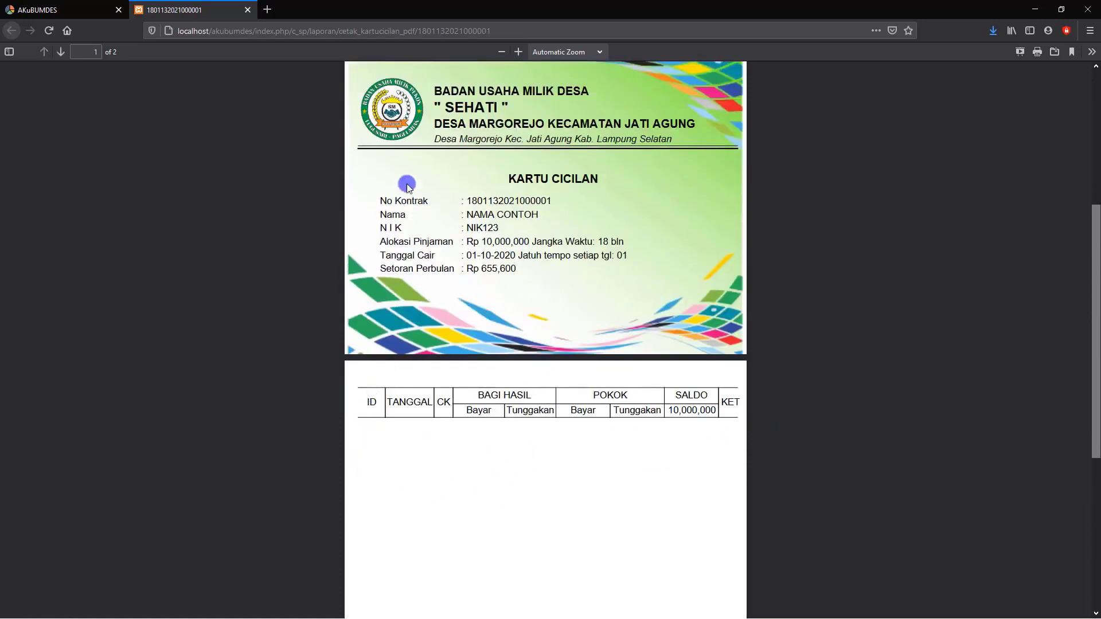
{"action": "scroll", "coordinate": [401, 187], "scroll_direction": "up", "scroll_amount": 4}
{"action": "left_click", "coordinate": [247, 10]}
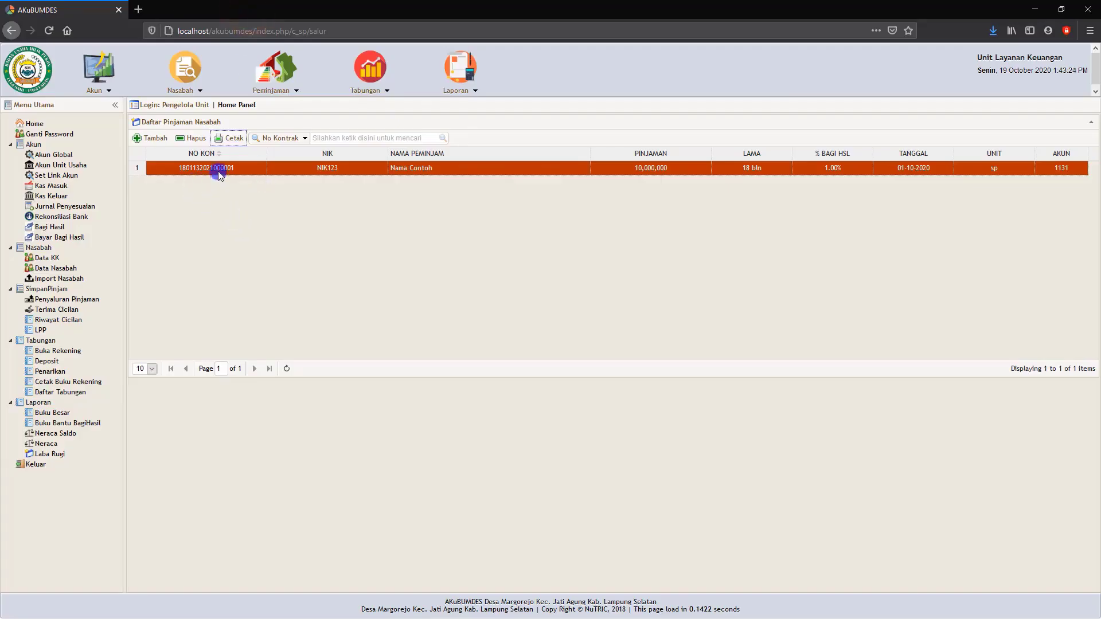
Display the Terima Cicilan list, generate the existing installment's Bukti Cicilan Pinjaman receipt and close it.
{"action": "left_click", "coordinate": [56, 311]}
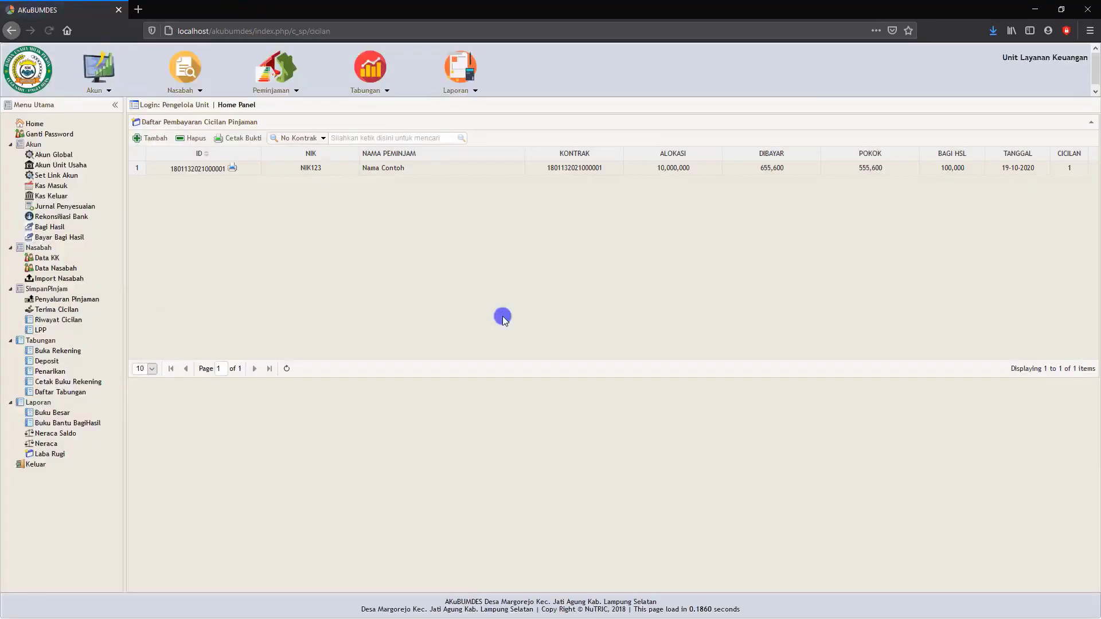
{"action": "left_click", "coordinate": [376, 171]}
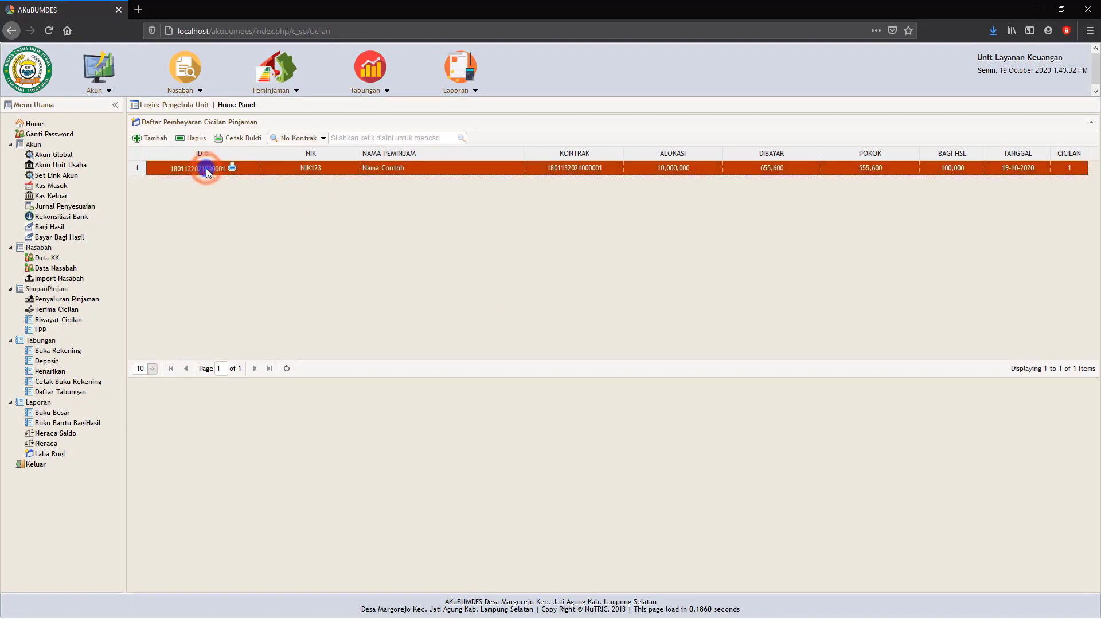
{"action": "left_click", "coordinate": [249, 144]}
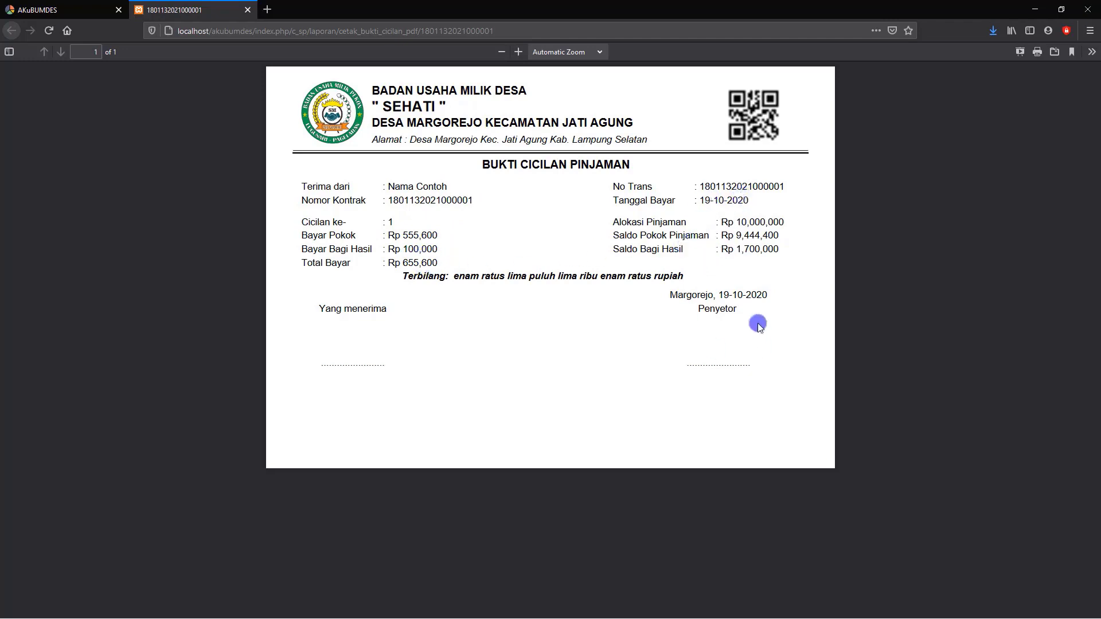
{"action": "left_click", "coordinate": [248, 10]}
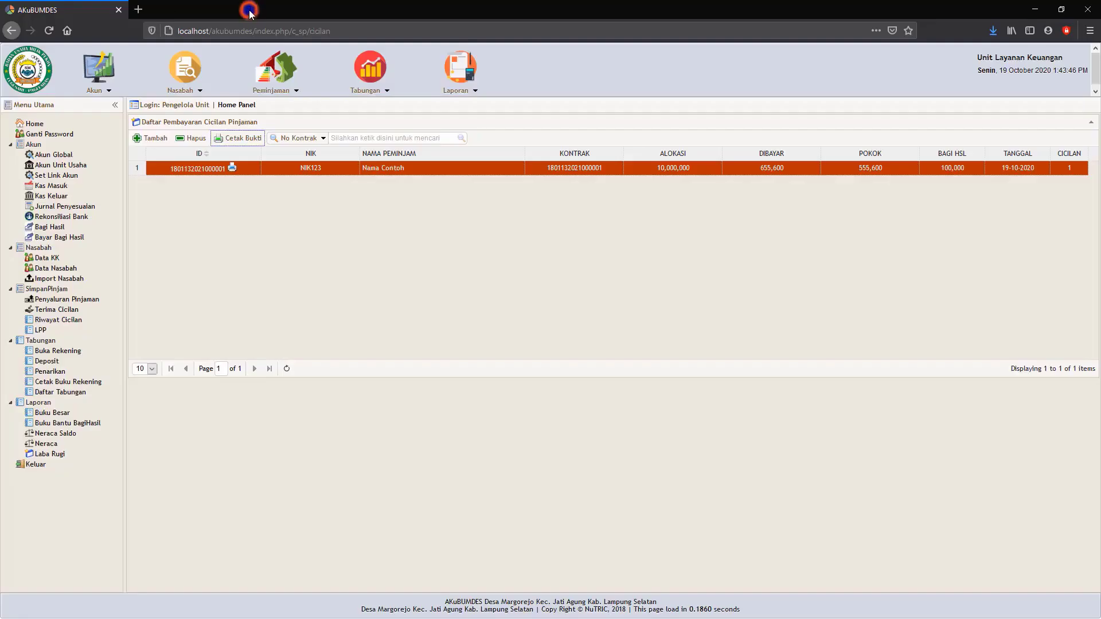
Start a new loan installment payment dated 19-10-2020 and choose the existing loan contract from the Daftar Pinjaman list.
{"action": "left_click", "coordinate": [148, 138]}
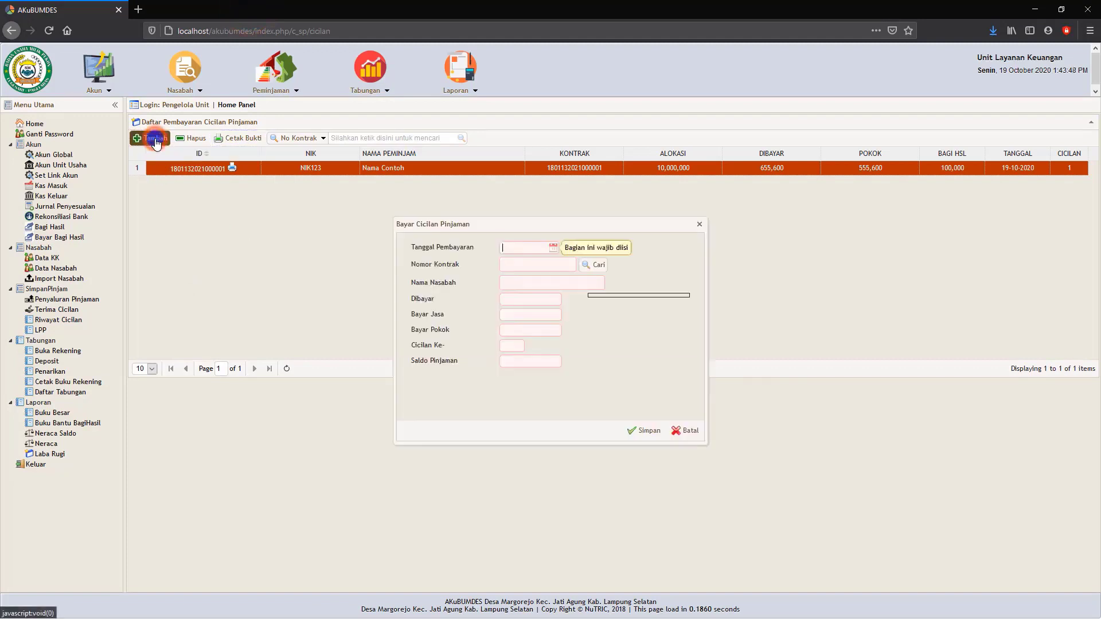
{"action": "left_click", "coordinate": [552, 248]}
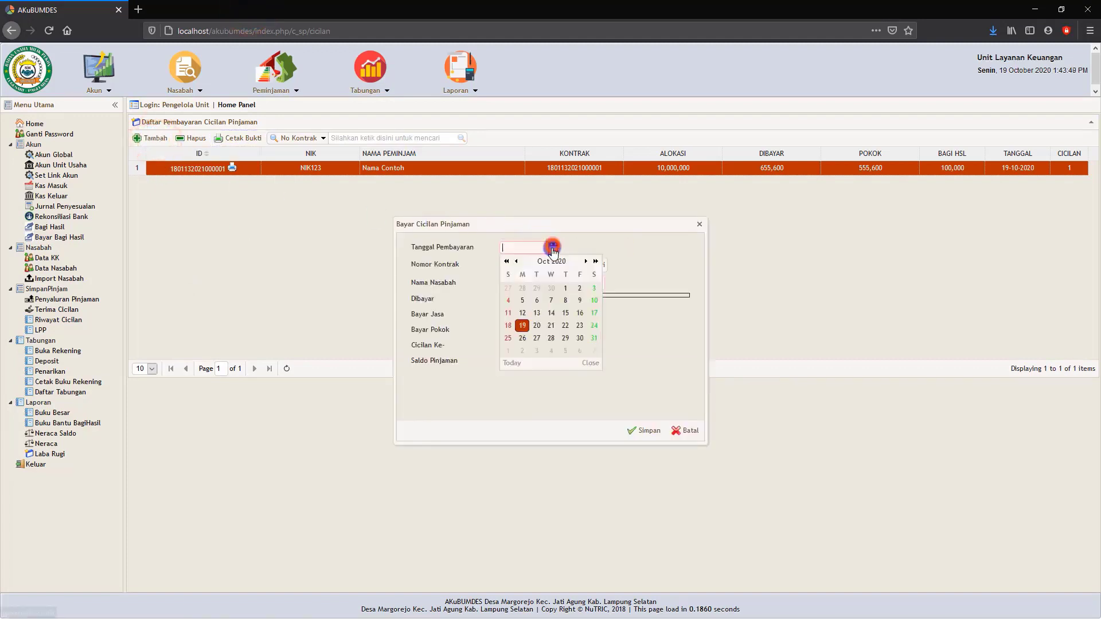
{"action": "left_click", "coordinate": [524, 325]}
{"action": "left_click", "coordinate": [594, 266]}
{"action": "left_click", "coordinate": [595, 269]}
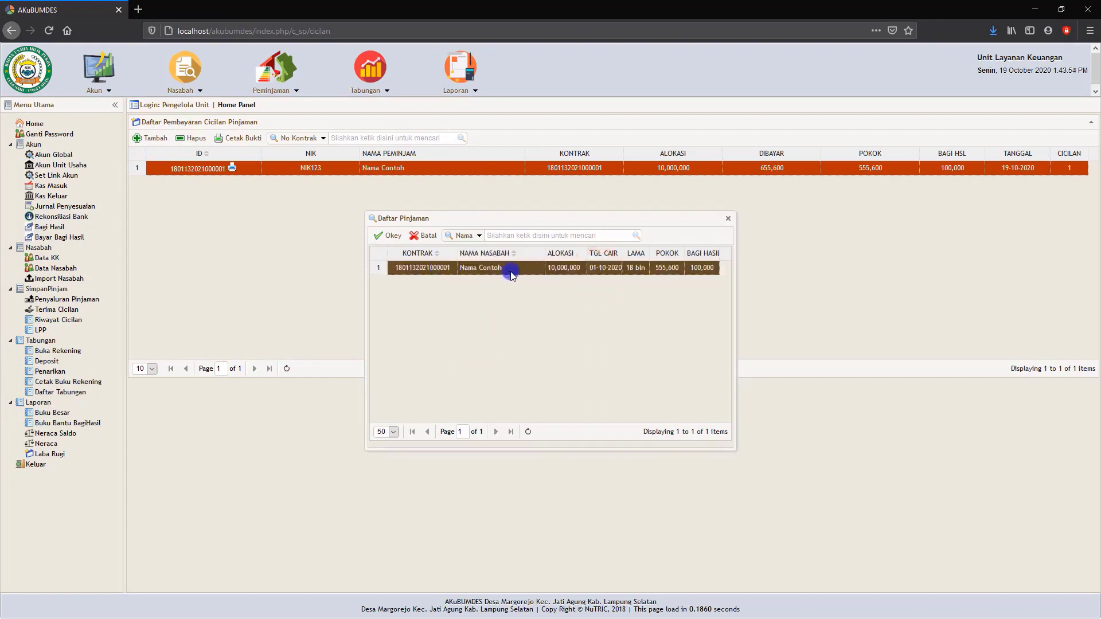
{"action": "left_click", "coordinate": [480, 236]}
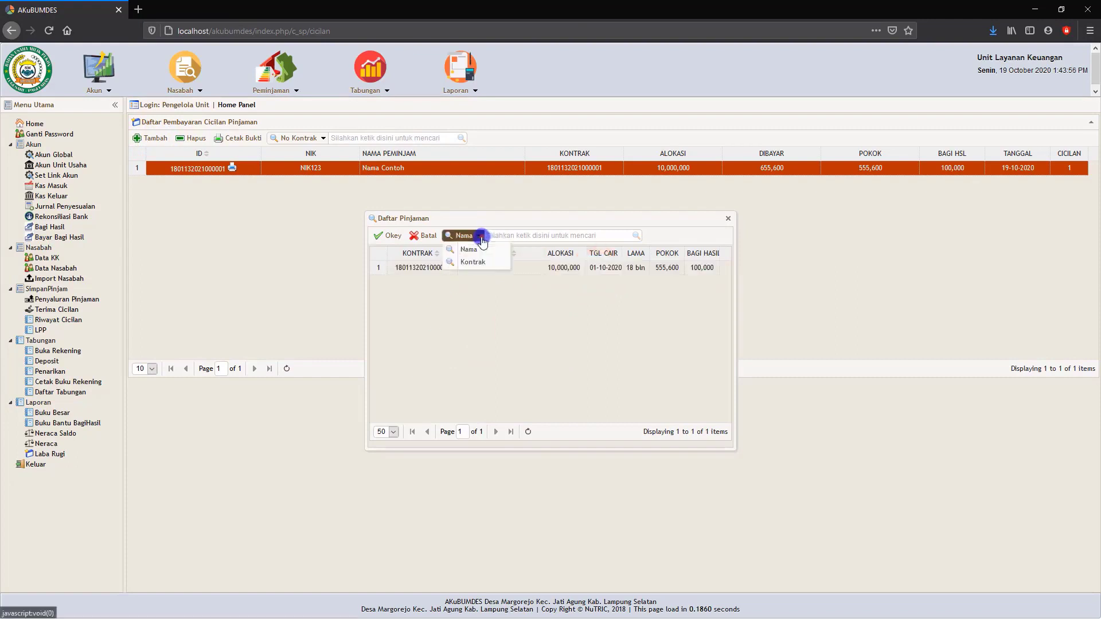
{"action": "left_click", "coordinate": [491, 236]}
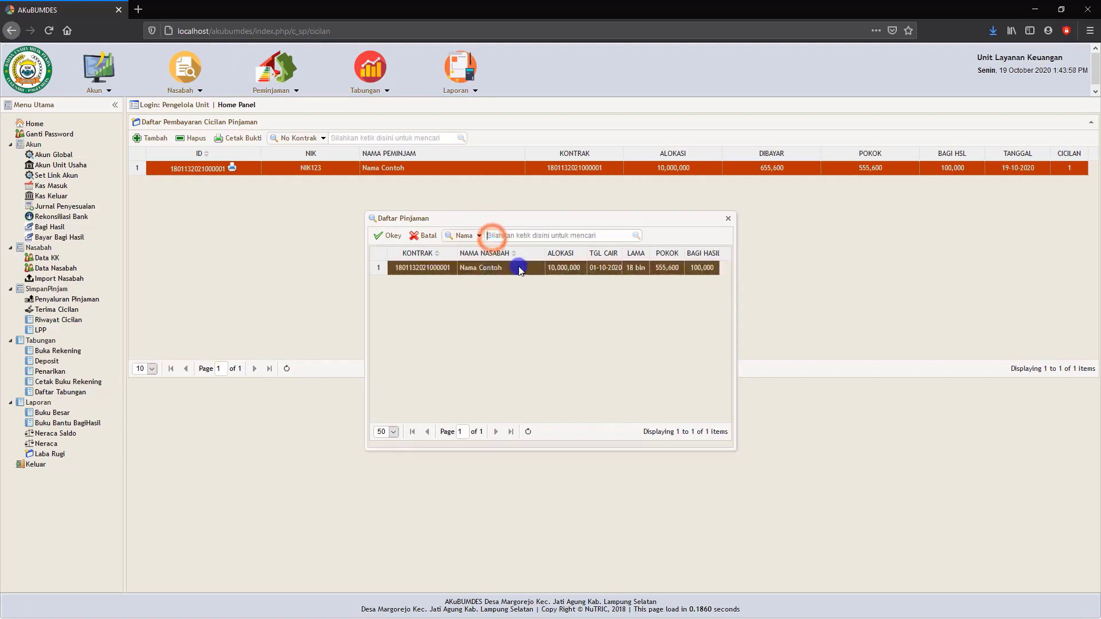
{"action": "left_click", "coordinate": [635, 236]}
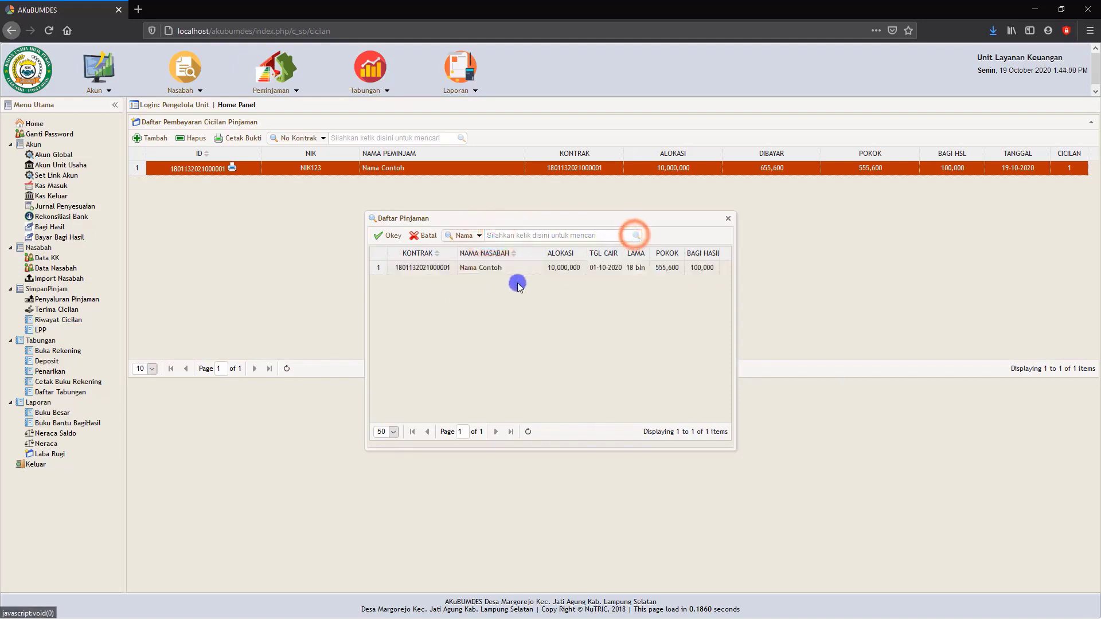
{"action": "left_click", "coordinate": [474, 271]}
{"action": "left_click", "coordinate": [389, 237]}
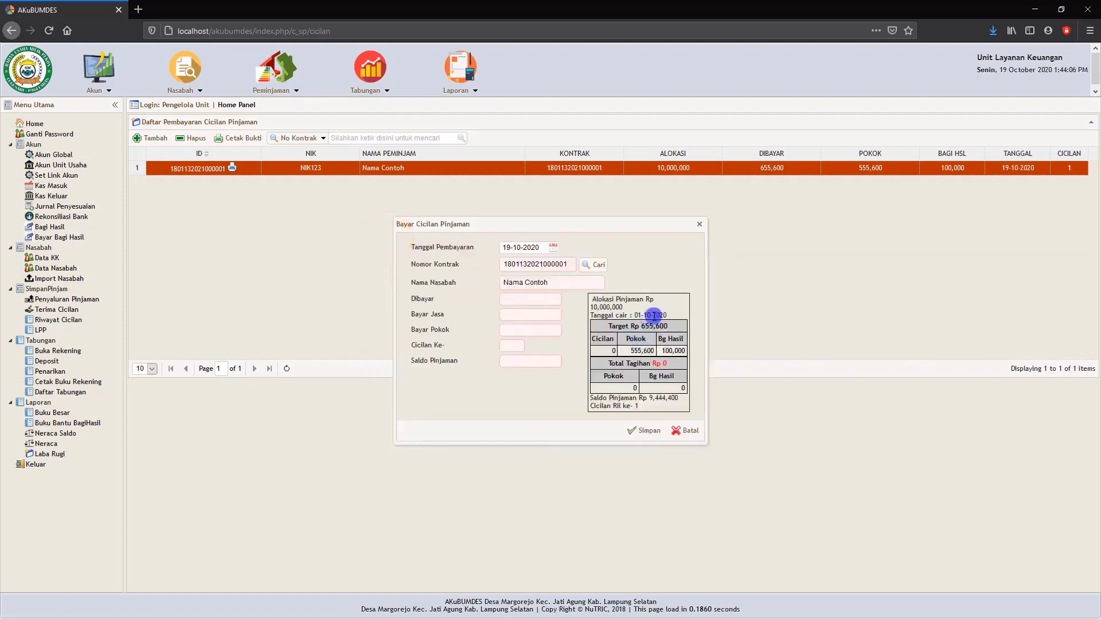
Enter 655,600 as the amount paid so the installment breakdown is calculated, and cancel the payment form without saving.
{"action": "left_click", "coordinate": [532, 299]}
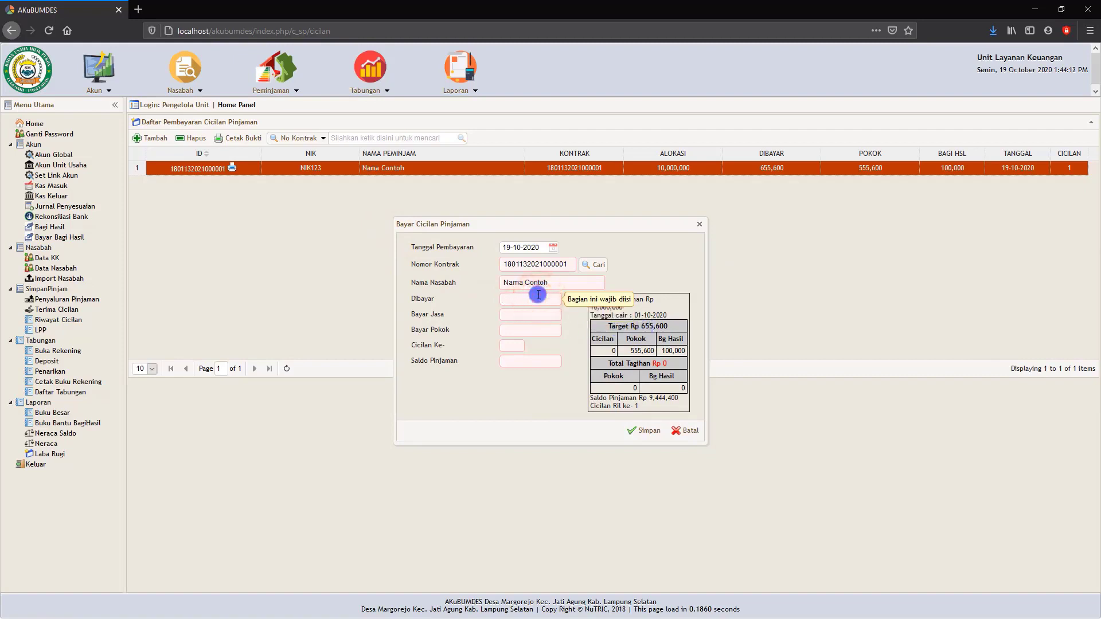
{"action": "type", "text": "6556"}
{"action": "type", "text": "00"}
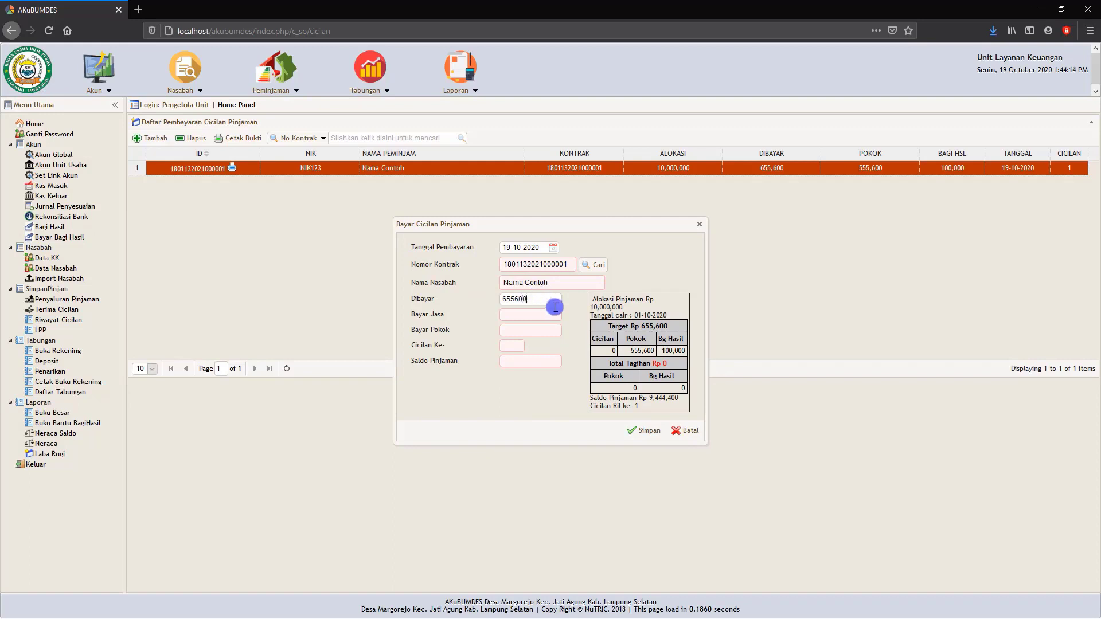
{"action": "left_click", "coordinate": [578, 330]}
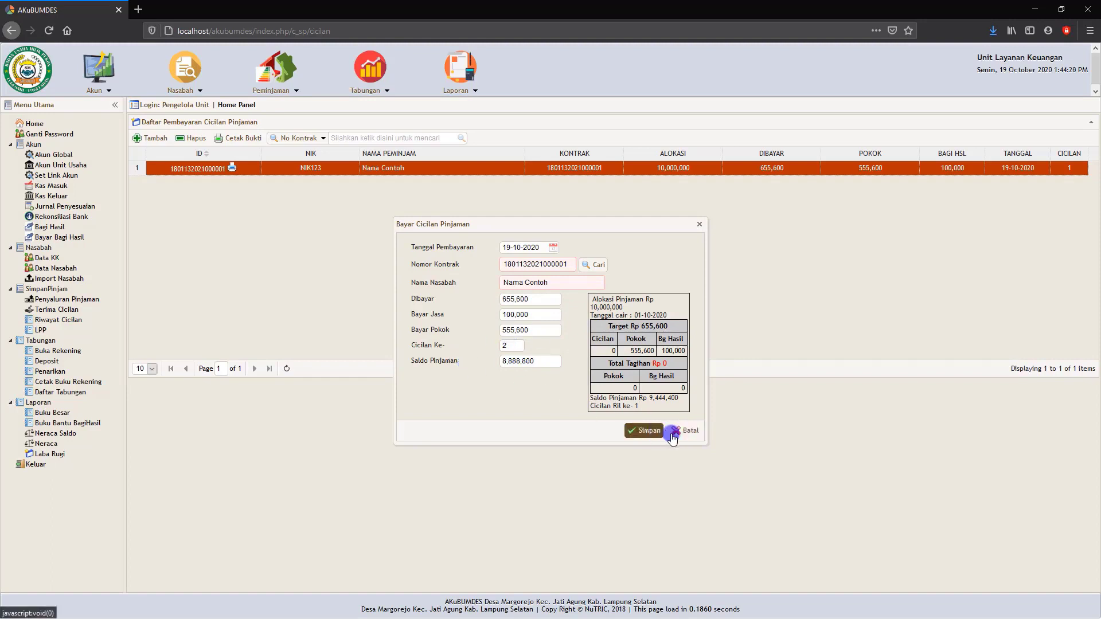
{"action": "left_click", "coordinate": [701, 435]}
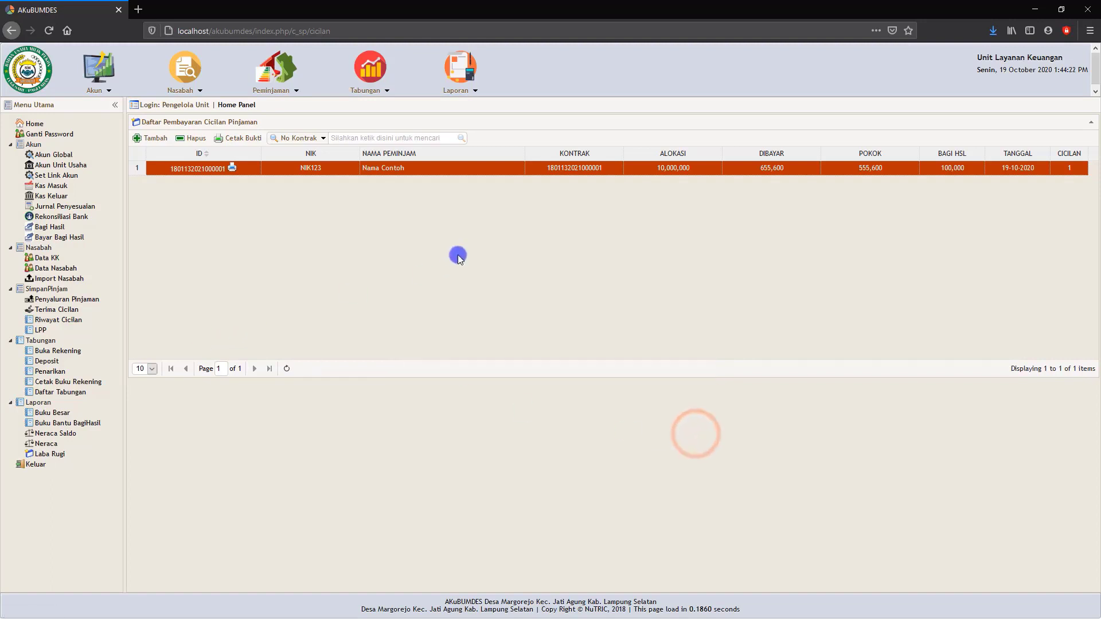
View the printable receipt of the recorded first installment once more and close it.
{"action": "left_click", "coordinate": [238, 139]}
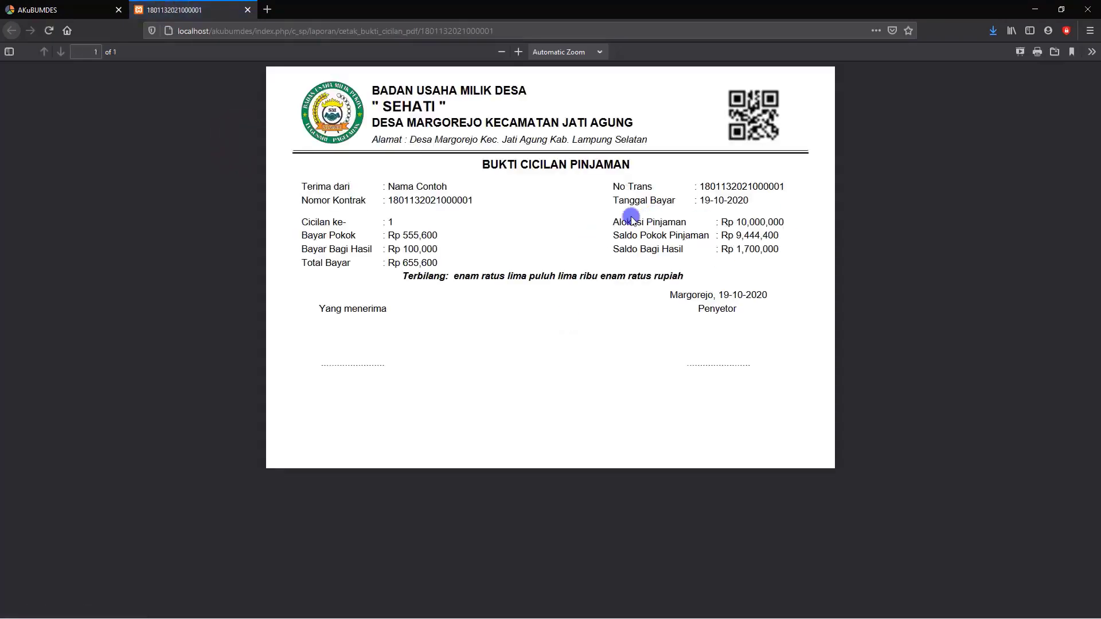
{"action": "left_click", "coordinate": [248, 10]}
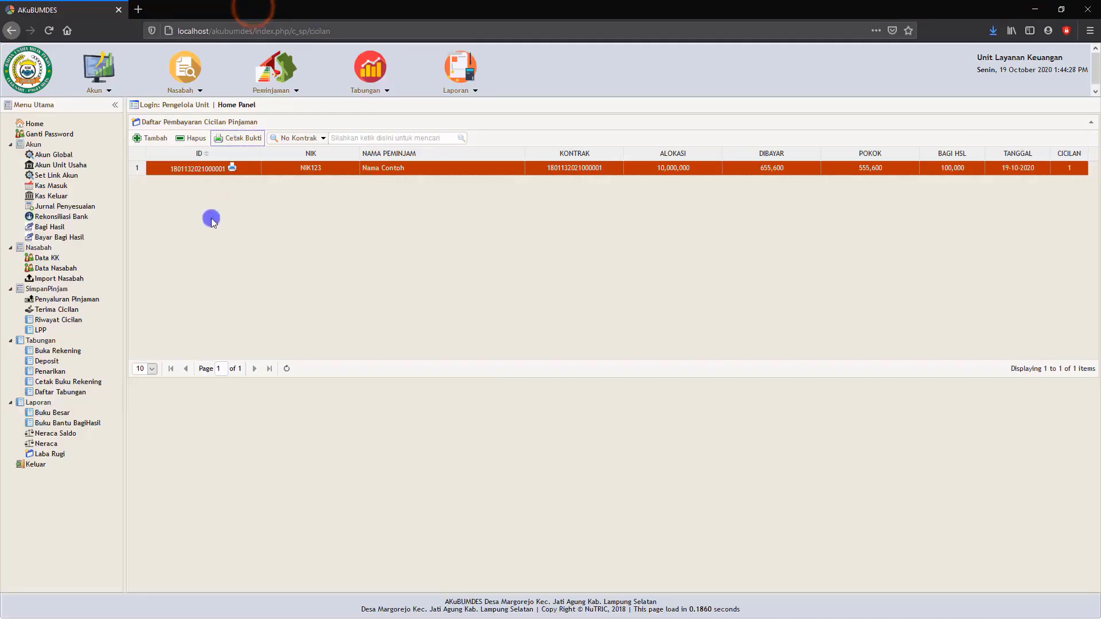
Display the Riwayat Cicilan report for the existing loan contract, view its printable version and close it.
{"action": "left_click", "coordinate": [62, 322]}
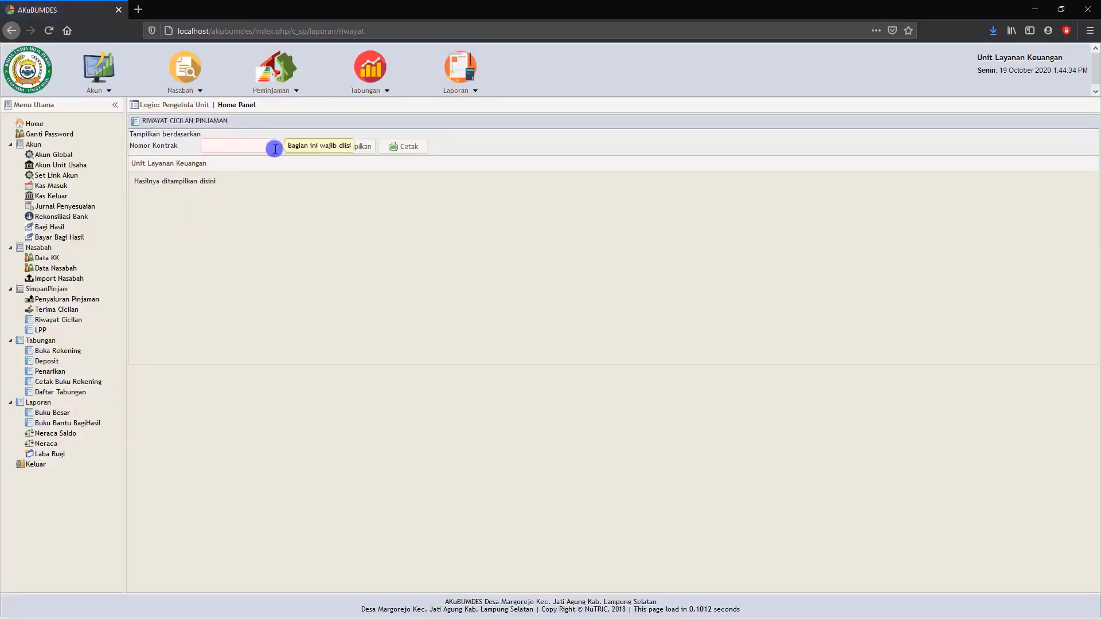
{"action": "left_click", "coordinate": [305, 149]}
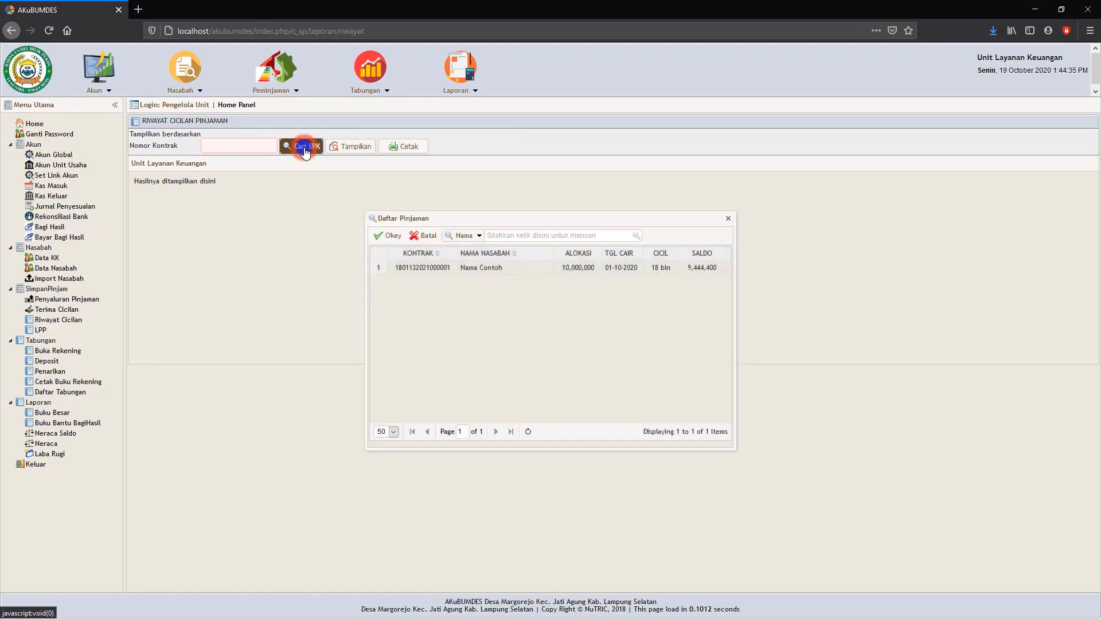
{"action": "left_click", "coordinate": [418, 269]}
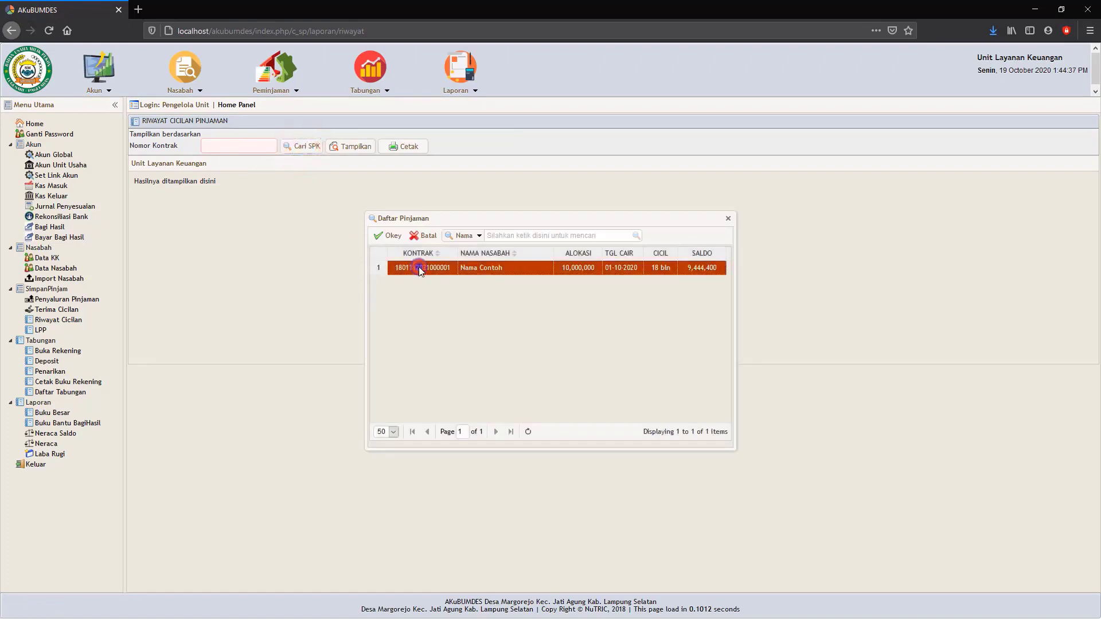
{"action": "left_click", "coordinate": [389, 235]}
{"action": "left_click", "coordinate": [337, 152]}
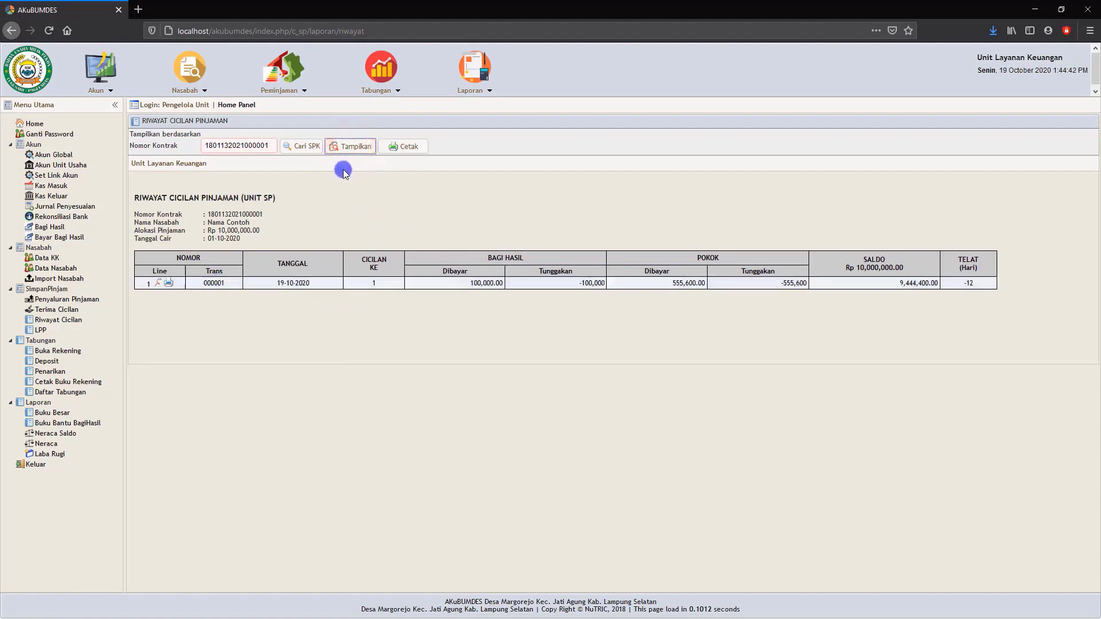
{"action": "left_click", "coordinate": [411, 150]}
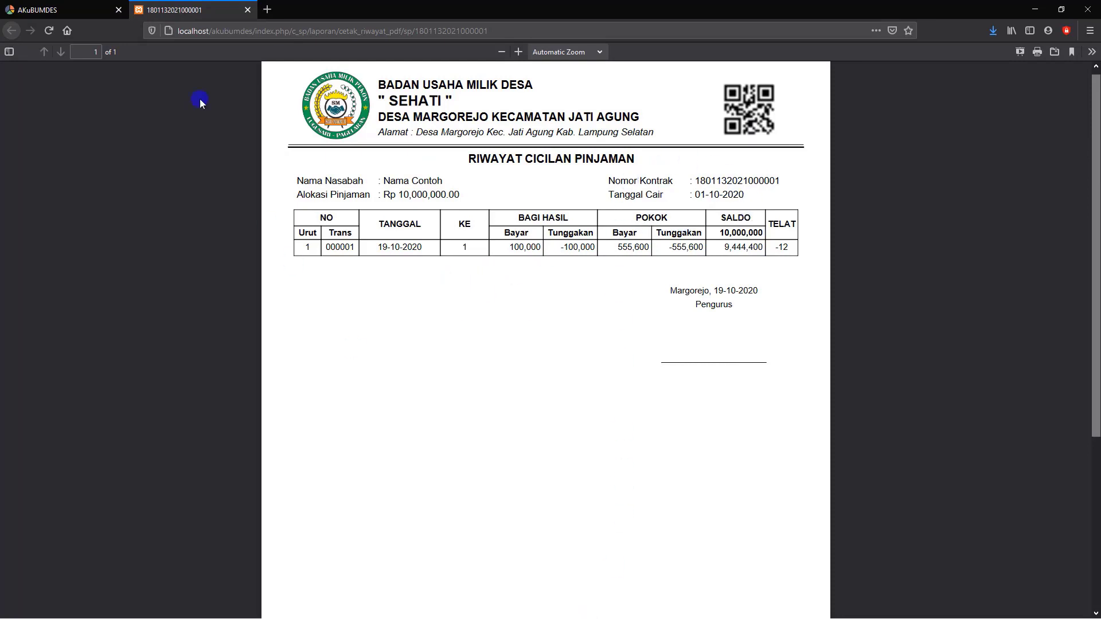
{"action": "left_click", "coordinate": [247, 10]}
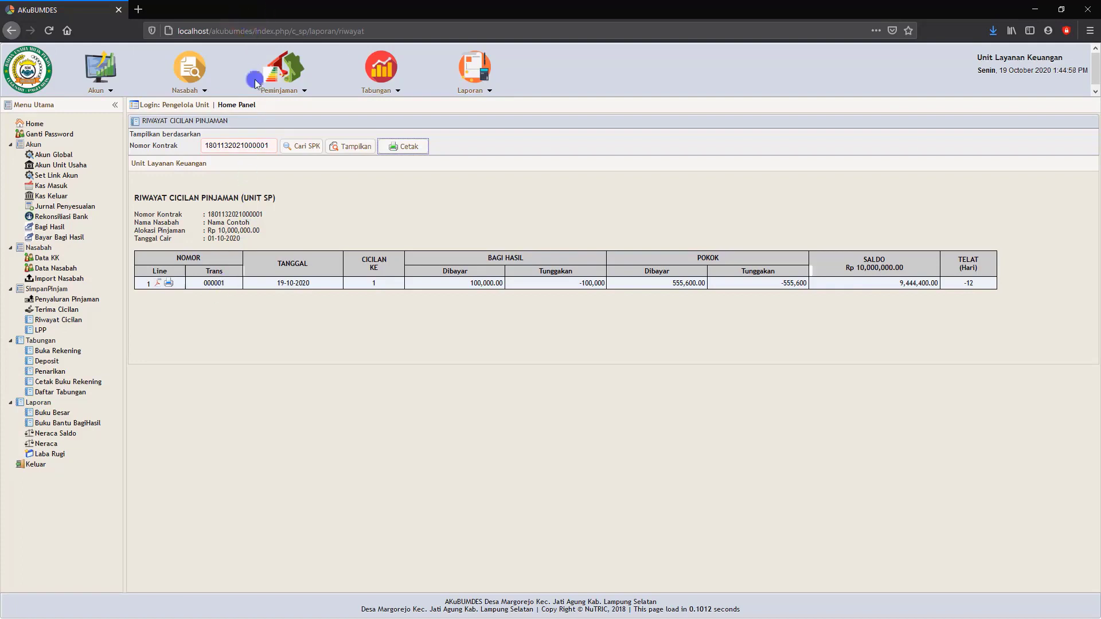
Display the LPP loan progress report as of 19-10-2020, view its printable version and close it.
{"action": "left_click", "coordinate": [41, 331]}
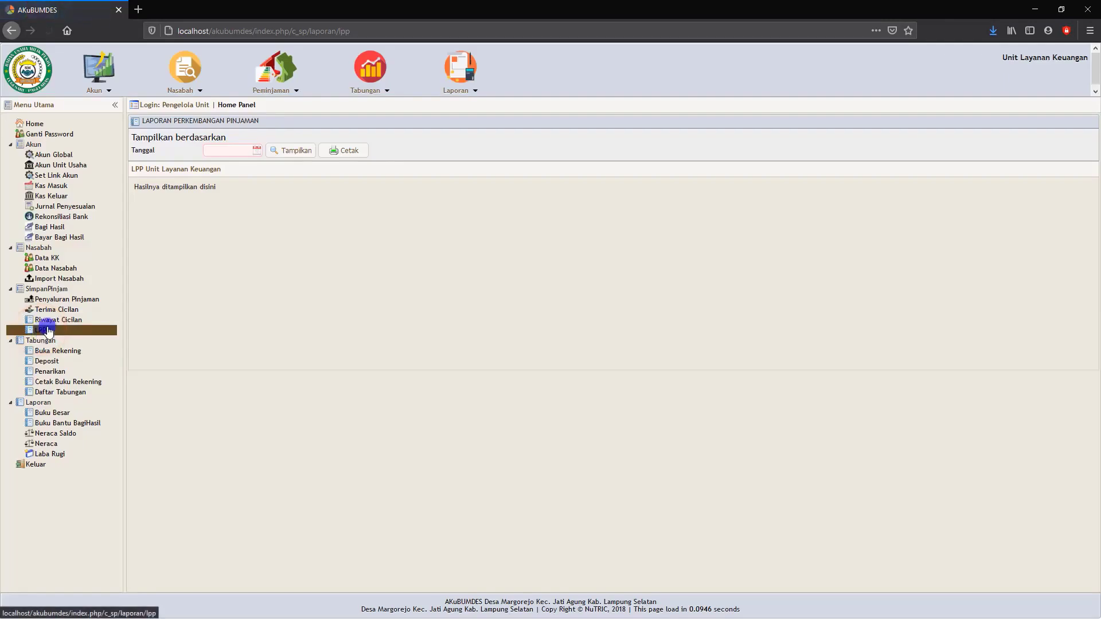
{"action": "left_click", "coordinate": [256, 150]}
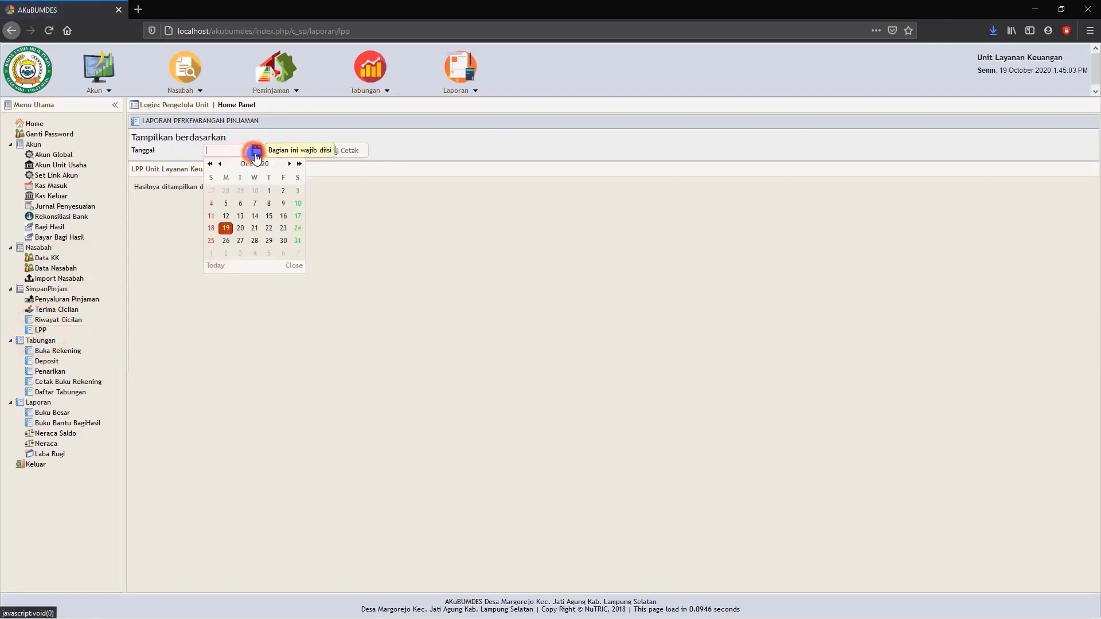
{"action": "left_click", "coordinate": [227, 228]}
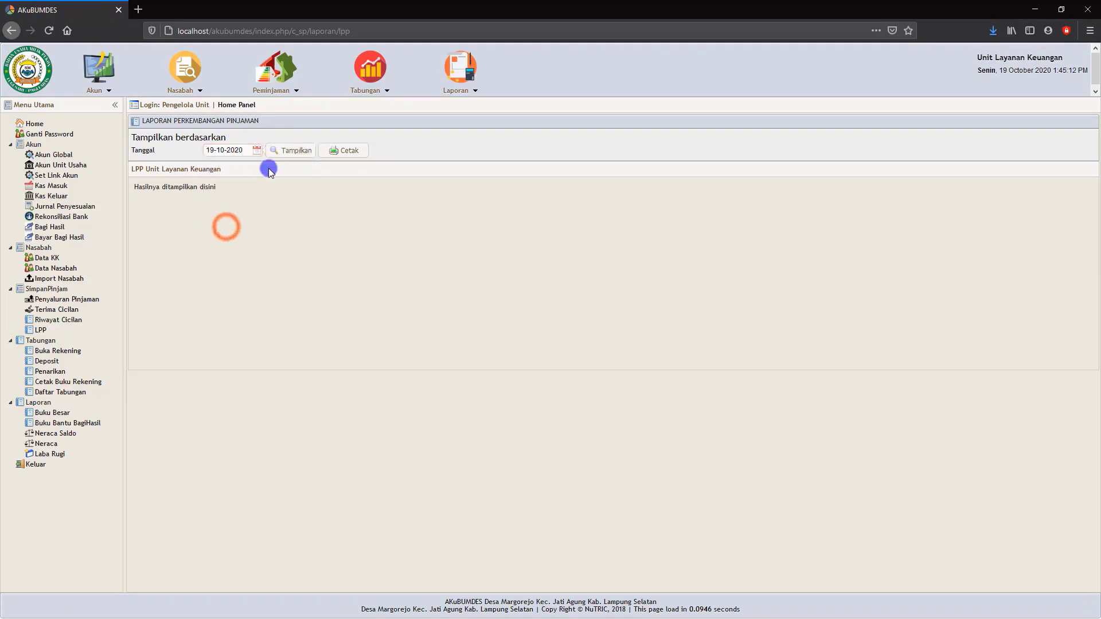
{"action": "left_click", "coordinate": [291, 148]}
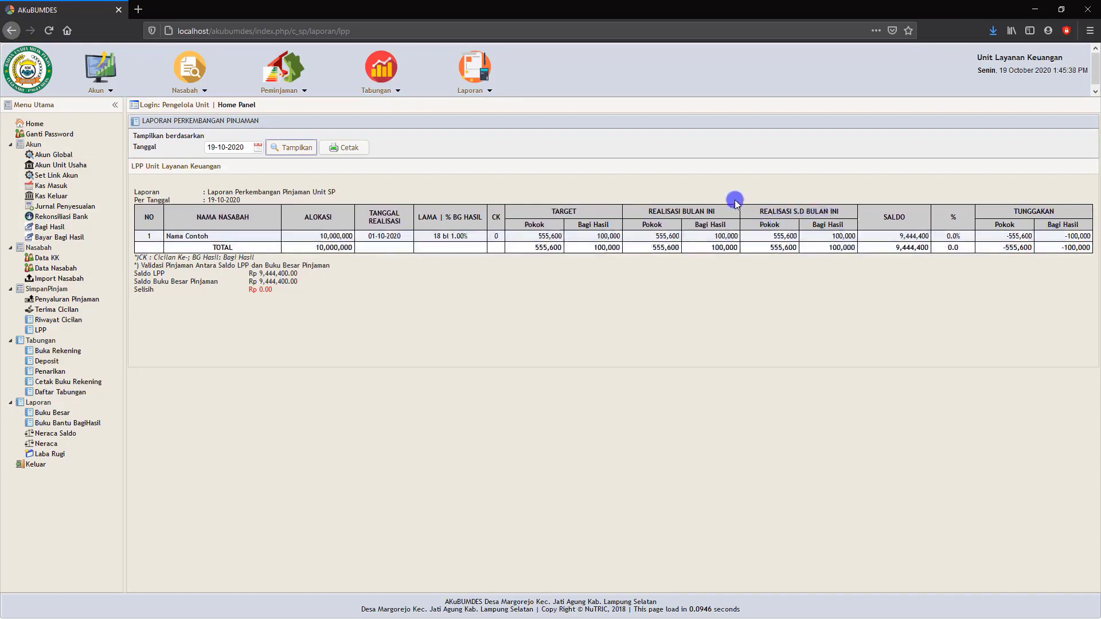
{"action": "left_click", "coordinate": [347, 150]}
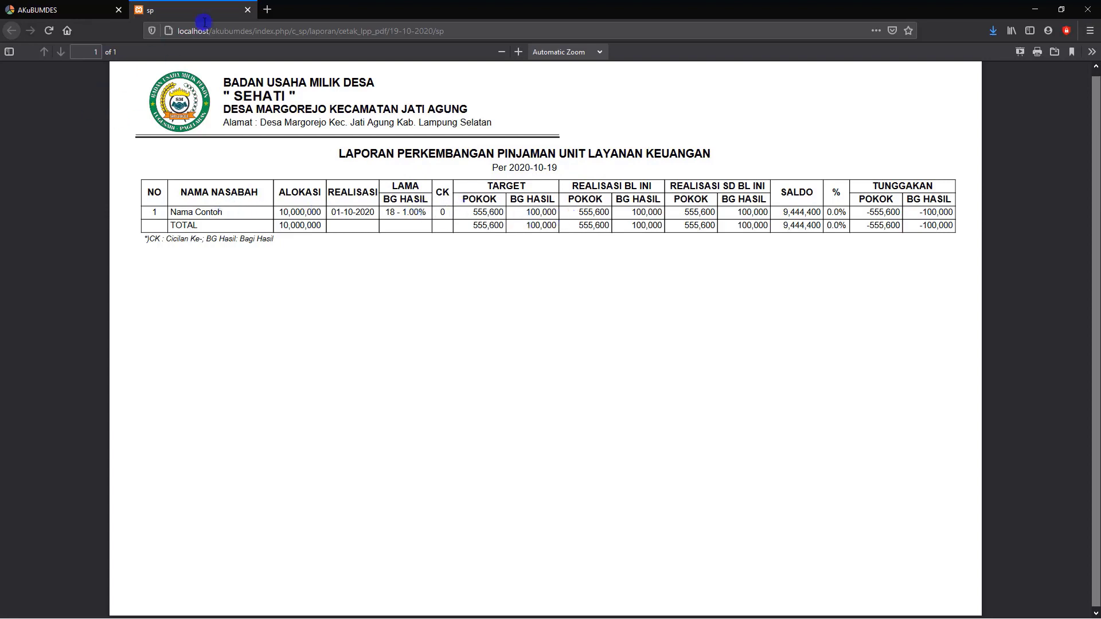
{"action": "left_click", "coordinate": [249, 10]}
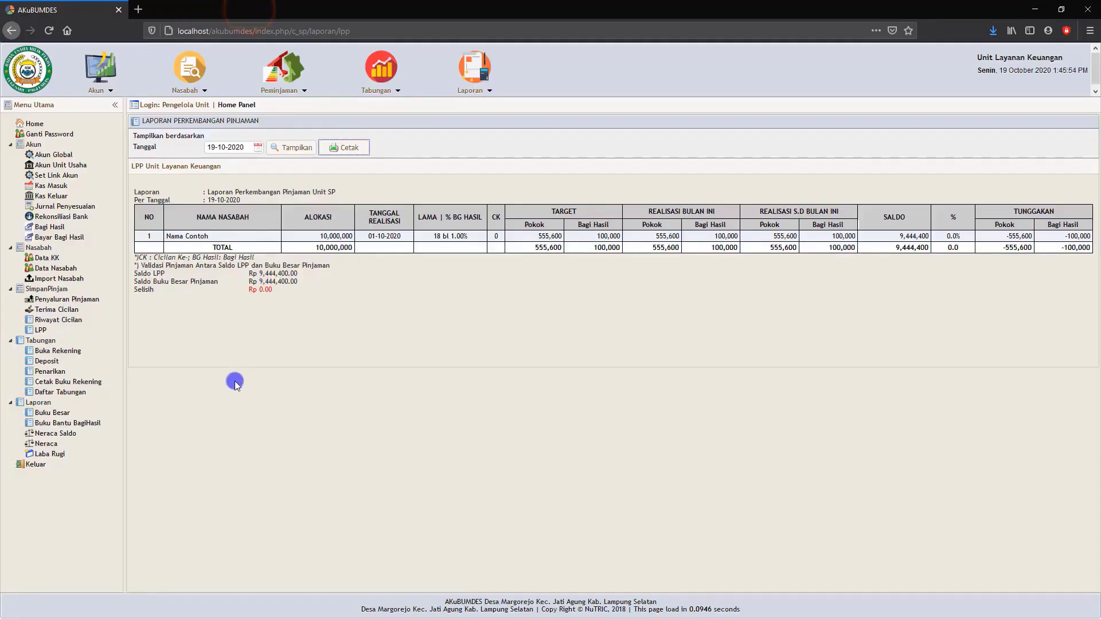
Go to the Buka Rekening page, look at the blank form for opening a savings account and cancel it.
{"action": "left_click", "coordinate": [63, 354]}
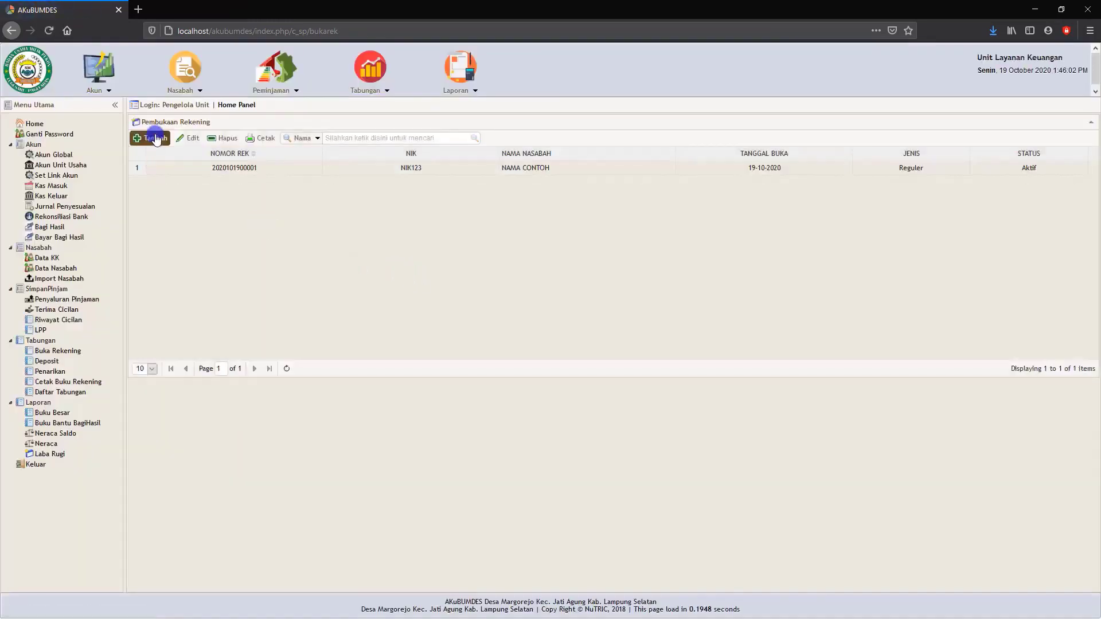
{"action": "left_click", "coordinate": [155, 138]}
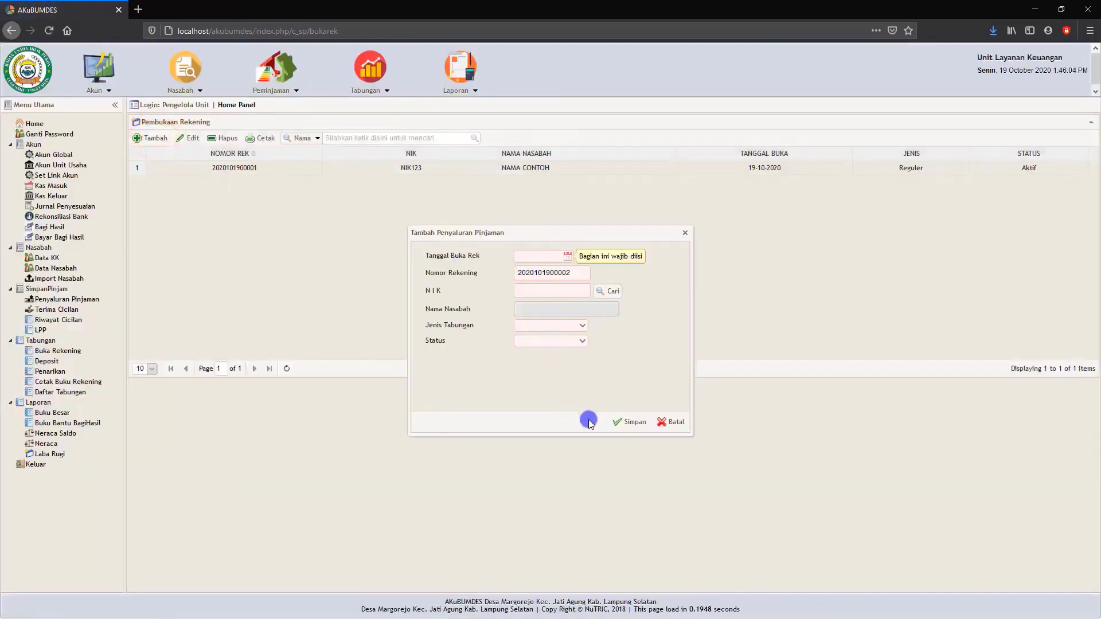
{"action": "left_click", "coordinate": [669, 423]}
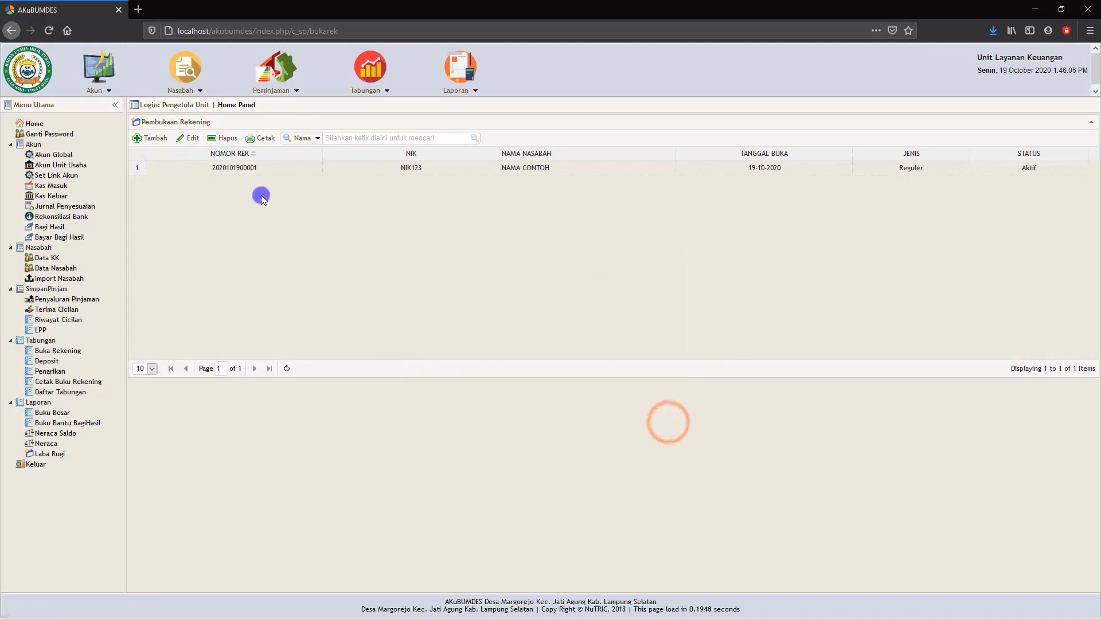
View both pages of the printable Buku Tabungan for the existing savings account and close the document.
{"action": "left_click", "coordinate": [360, 175]}
{"action": "left_click", "coordinate": [265, 141]}
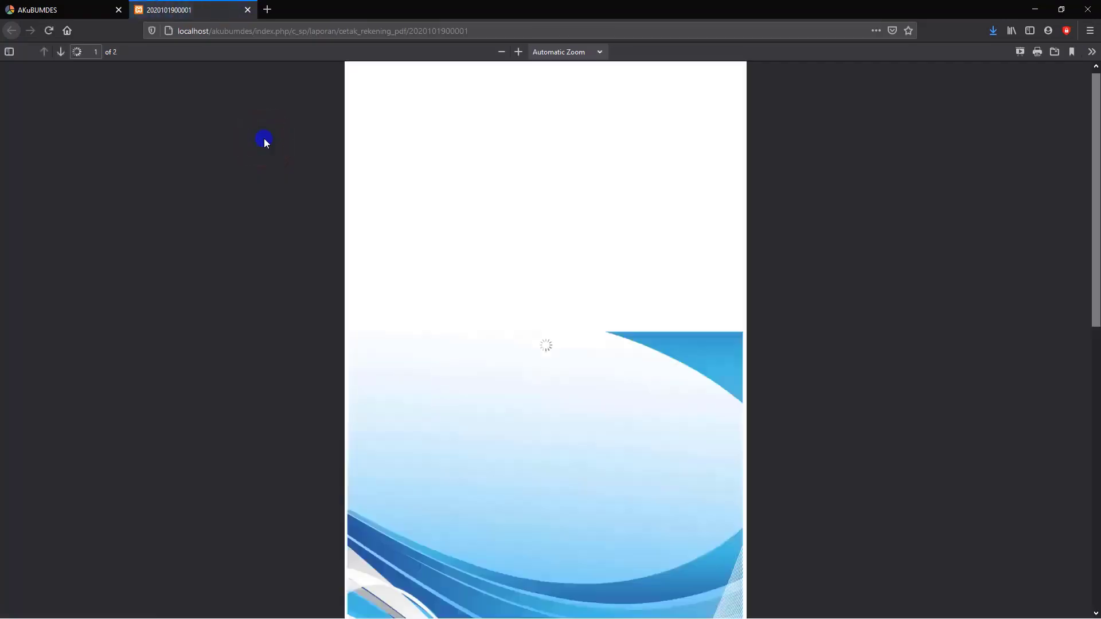
{"action": "scroll", "coordinate": [511, 374], "scroll_direction": "down", "scroll_amount": 3}
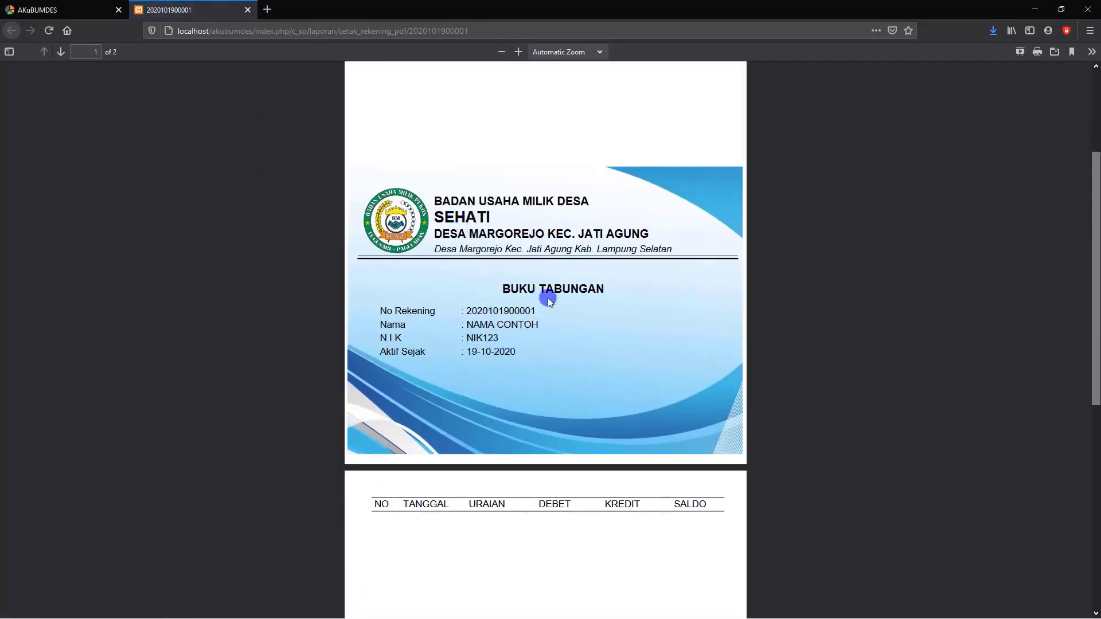
{"action": "scroll", "coordinate": [549, 299], "scroll_direction": "down", "scroll_amount": 8}
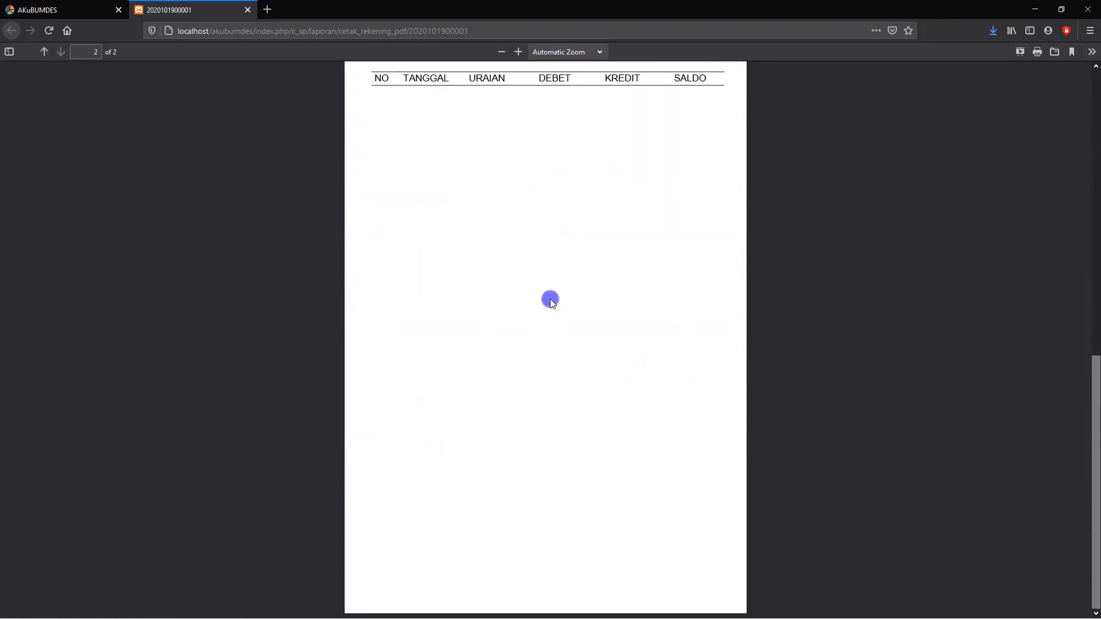
{"action": "scroll", "coordinate": [552, 304], "scroll_direction": "up", "scroll_amount": 10}
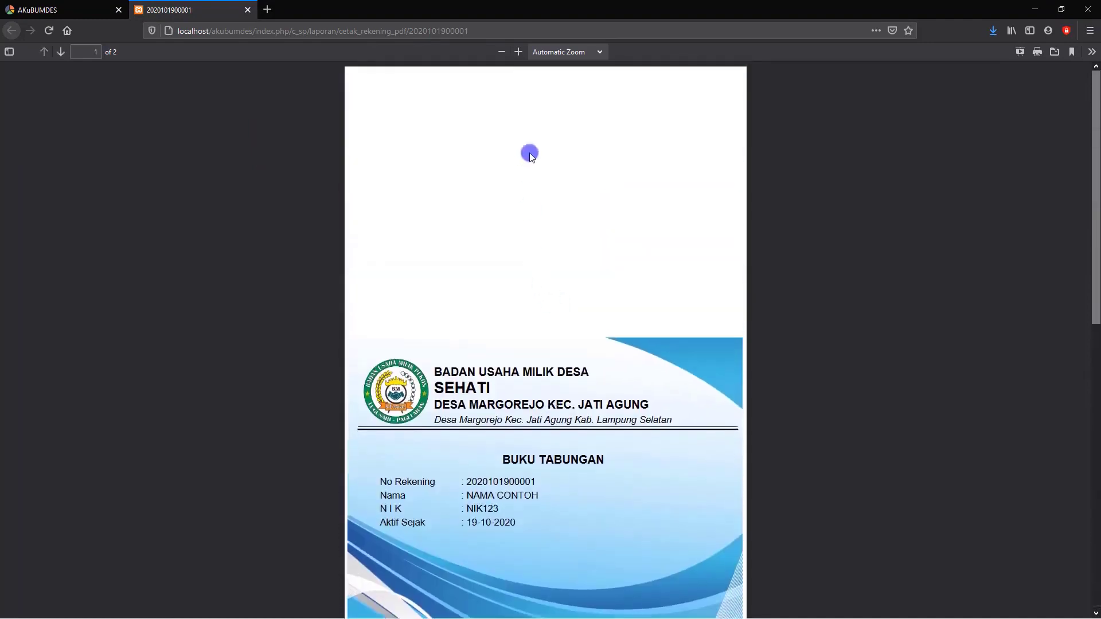
{"action": "scroll", "coordinate": [531, 165], "scroll_direction": "down", "scroll_amount": 10}
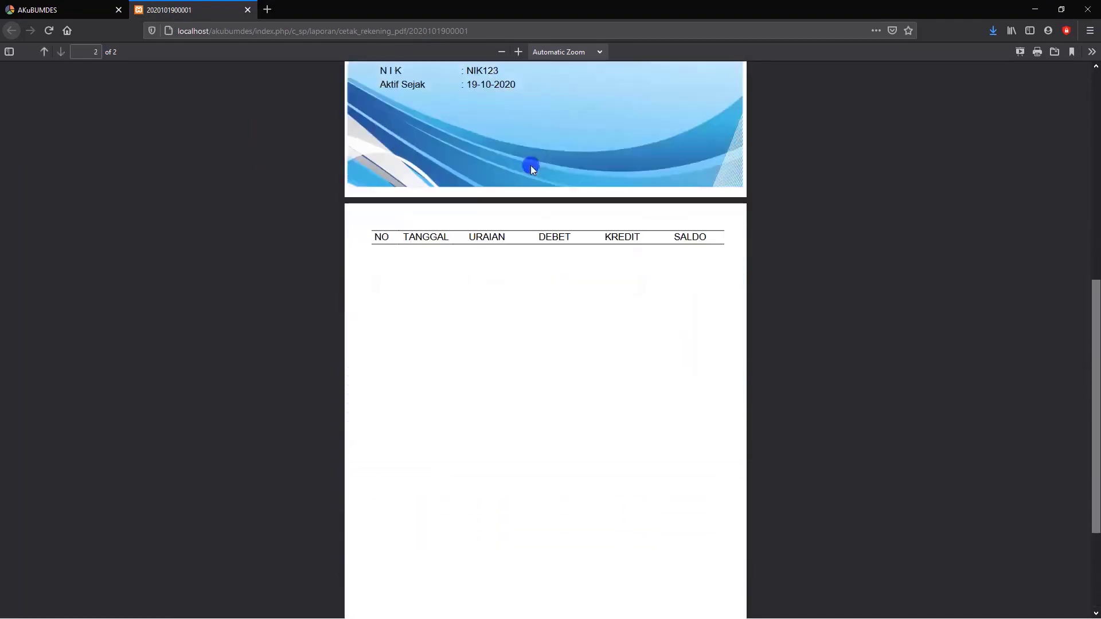
{"action": "left_click", "coordinate": [248, 11]}
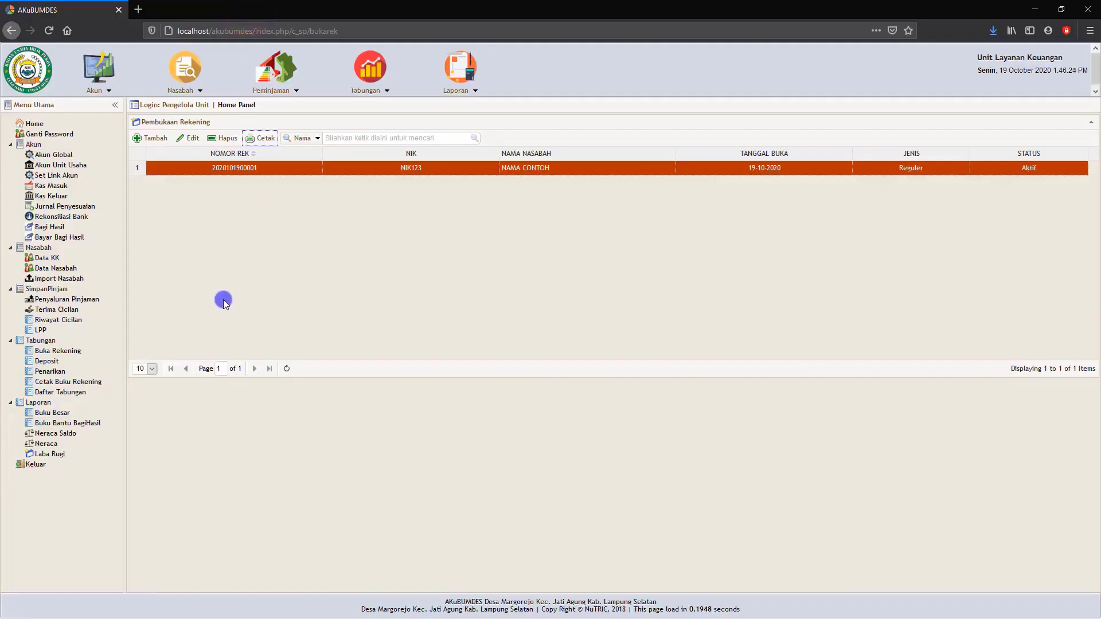
View the printable deposit slip of the recorded savings deposit on the Deposit page and close it.
{"action": "left_click", "coordinate": [44, 361]}
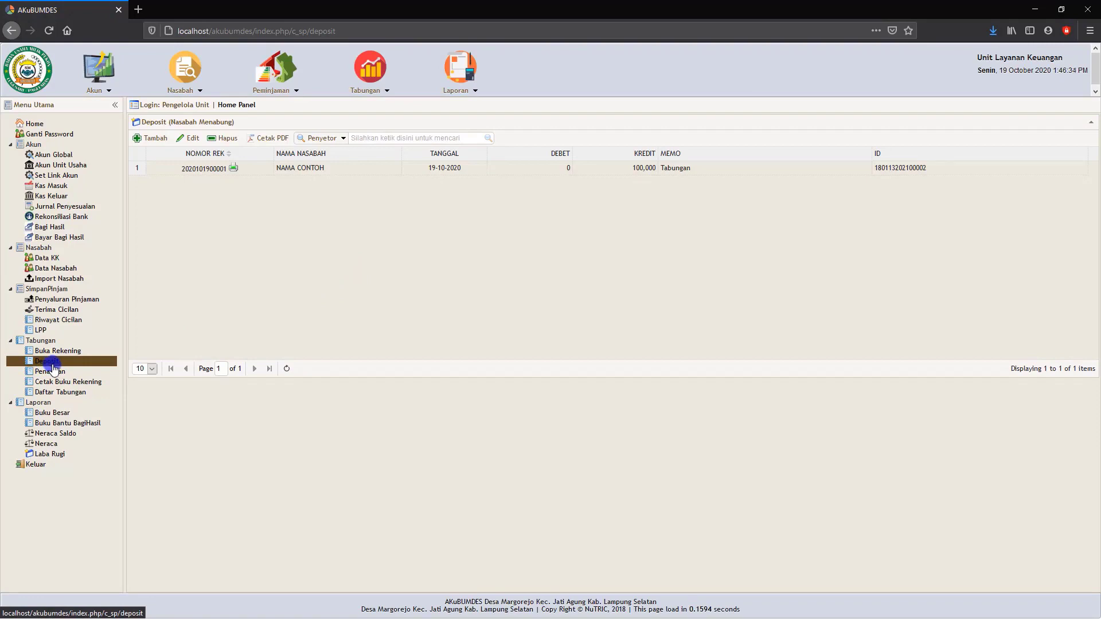
{"action": "left_click", "coordinate": [202, 172]}
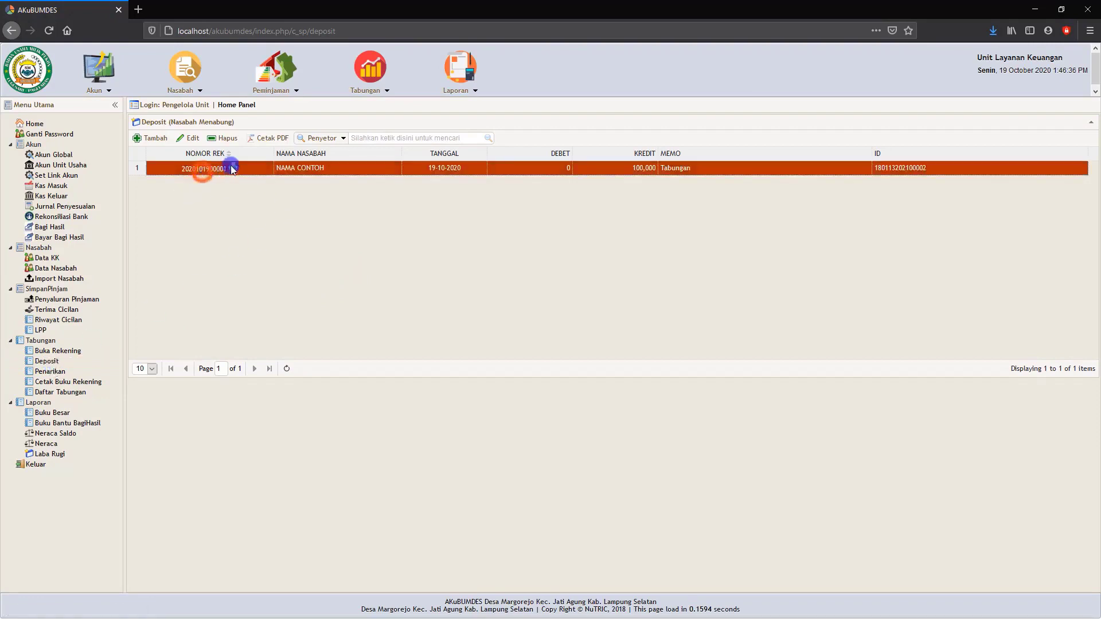
{"action": "left_click", "coordinate": [267, 139]}
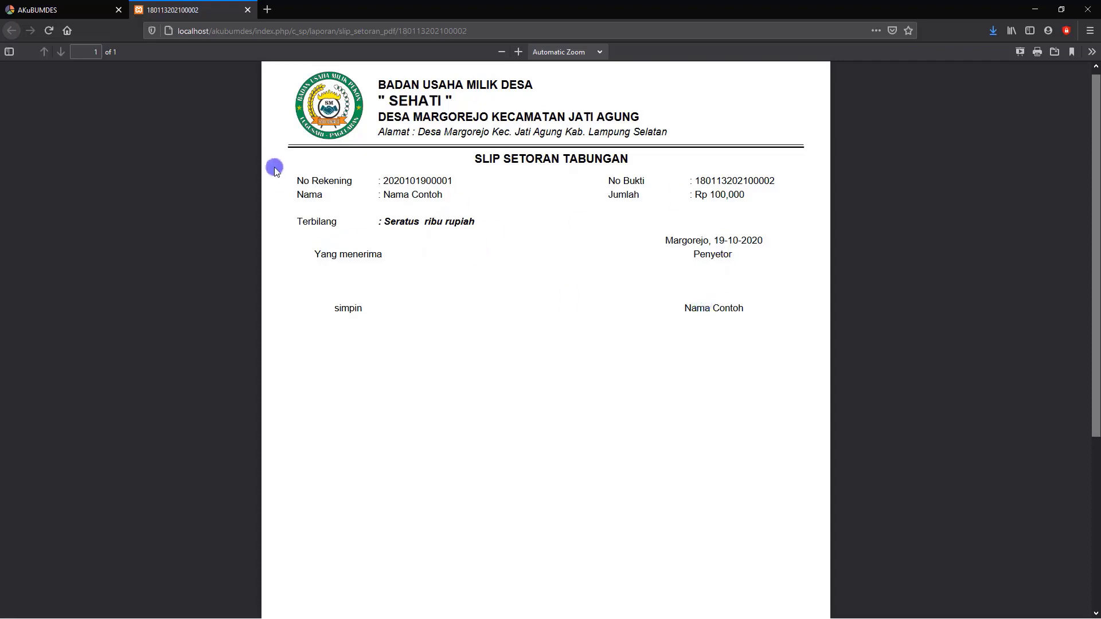
{"action": "left_click", "coordinate": [247, 11]}
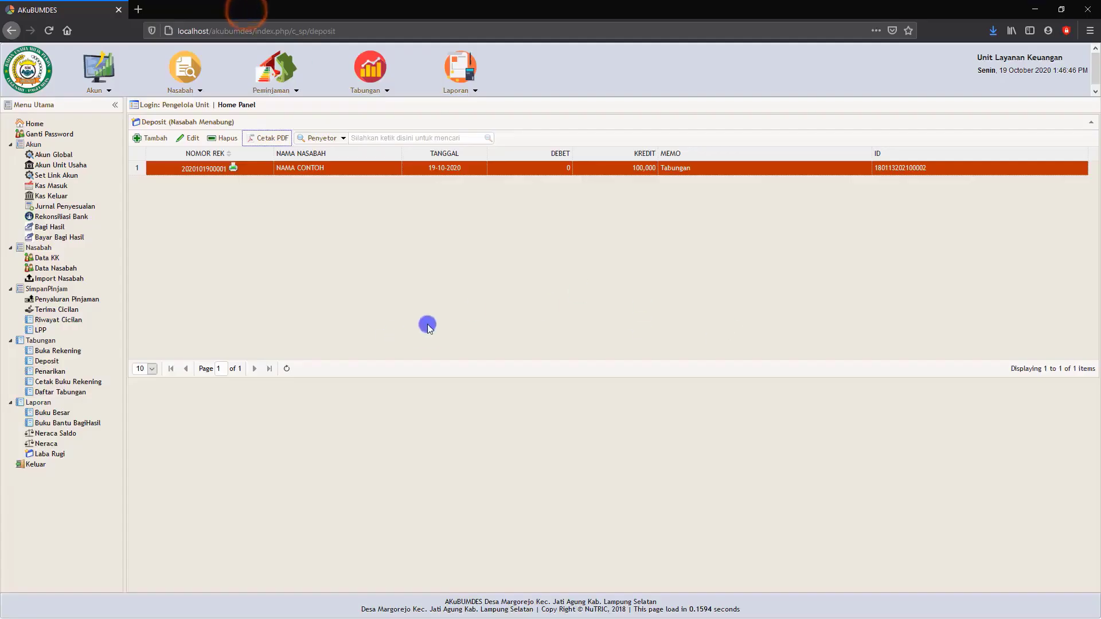
Look at the Cetak Buku Rekening page and display the Daftar Tabungan report as of 19-10-2020.
{"action": "left_click", "coordinate": [69, 381]}
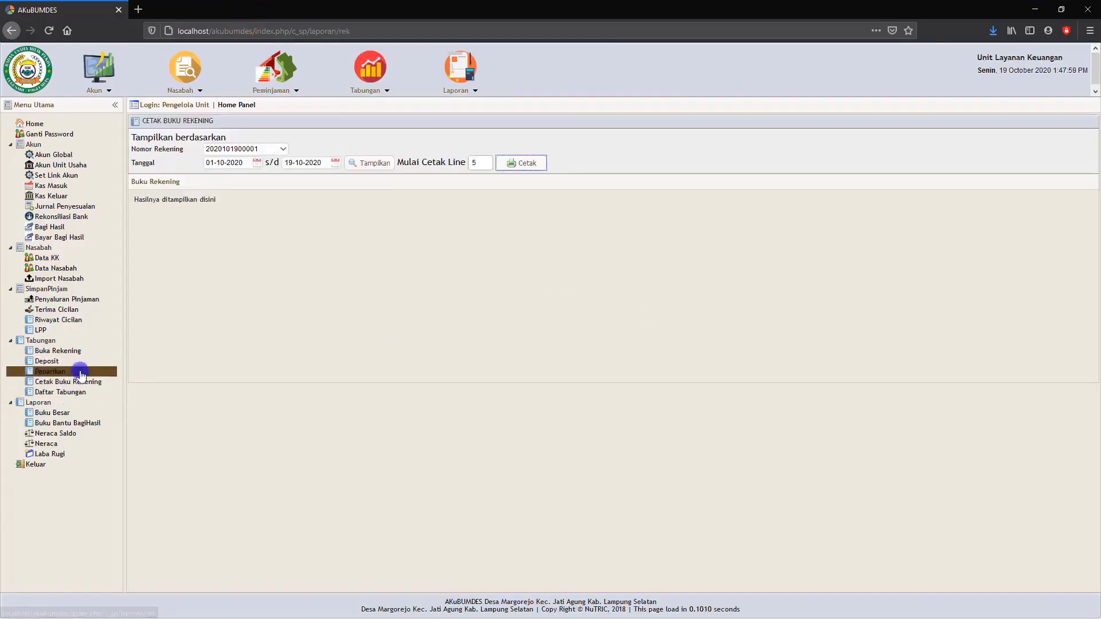
{"action": "left_click", "coordinate": [66, 393]}
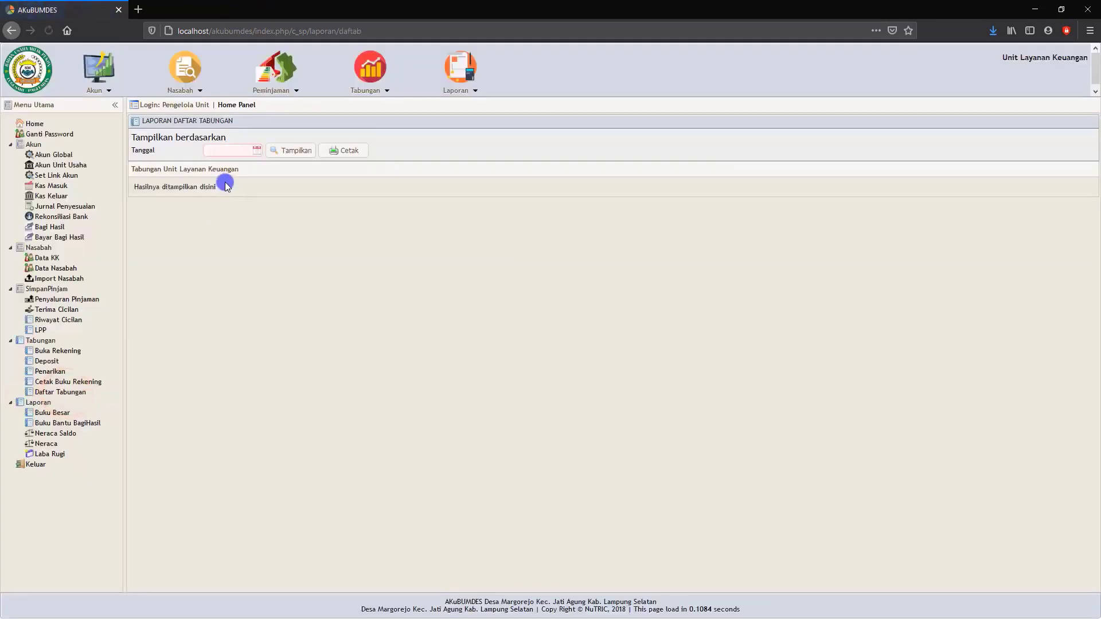
{"action": "left_click", "coordinate": [252, 151]}
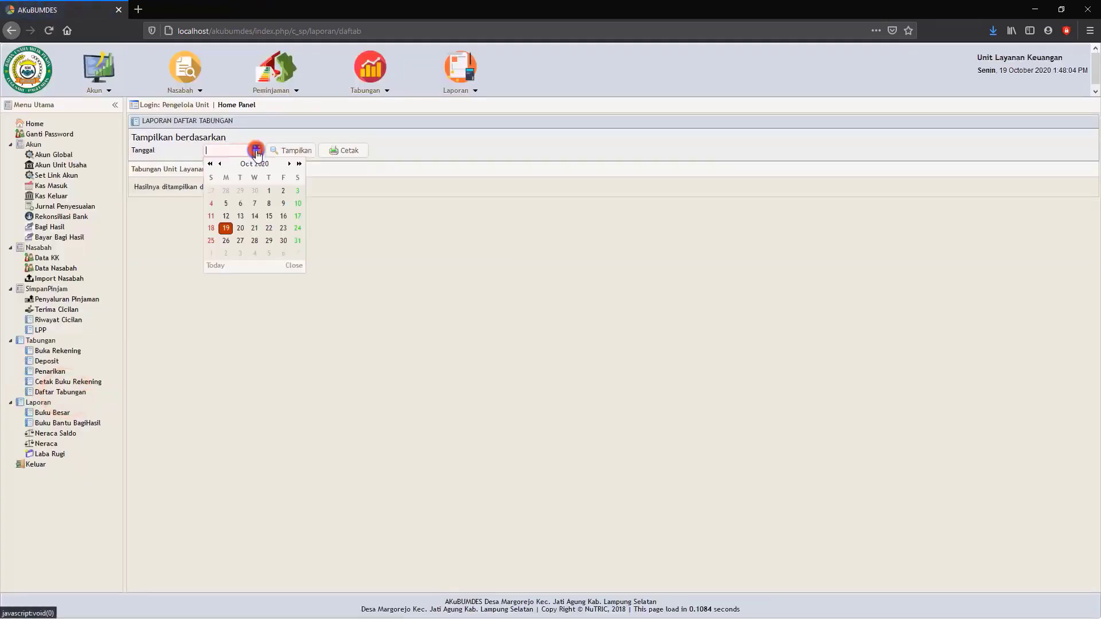
{"action": "left_click", "coordinate": [225, 230]}
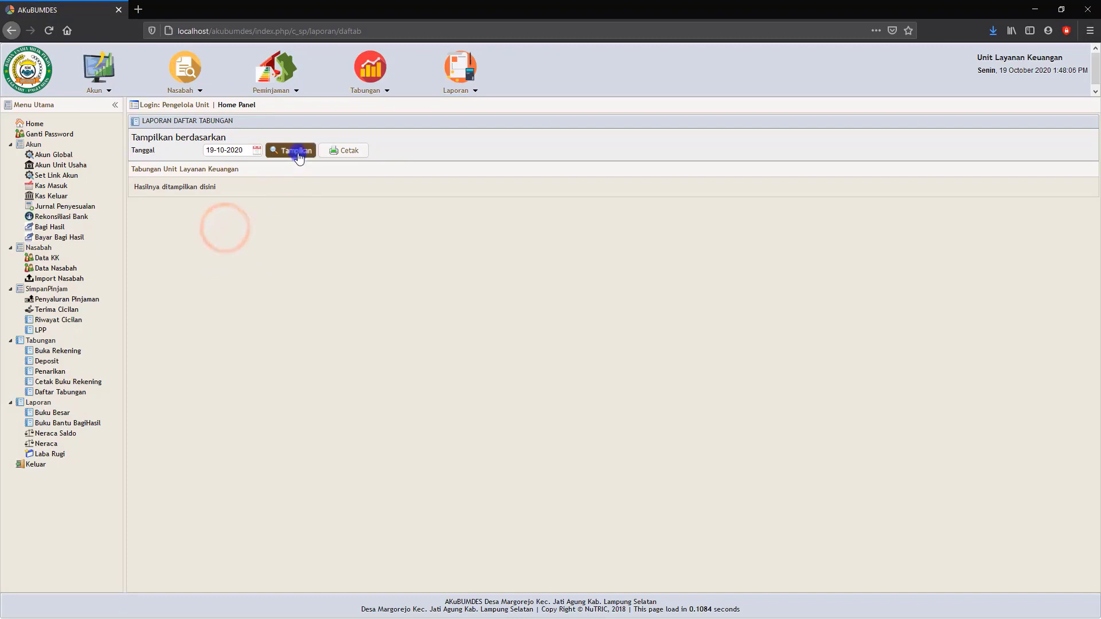
{"action": "left_click", "coordinate": [298, 153]}
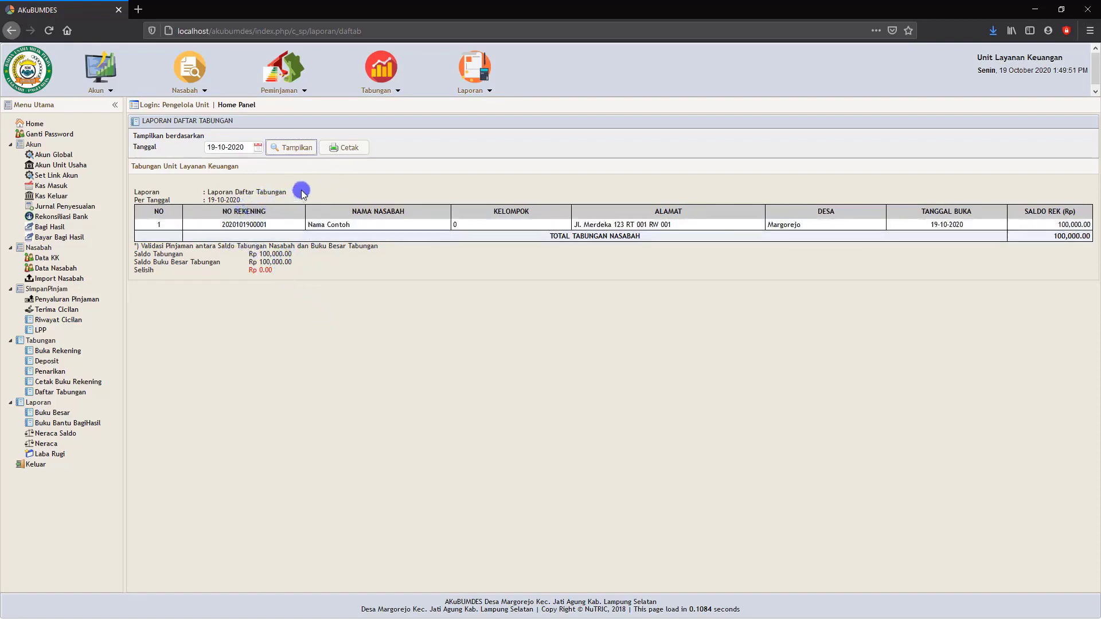
View the printable version of the Daftar Tabungan report and close it.
{"action": "left_click", "coordinate": [347, 148]}
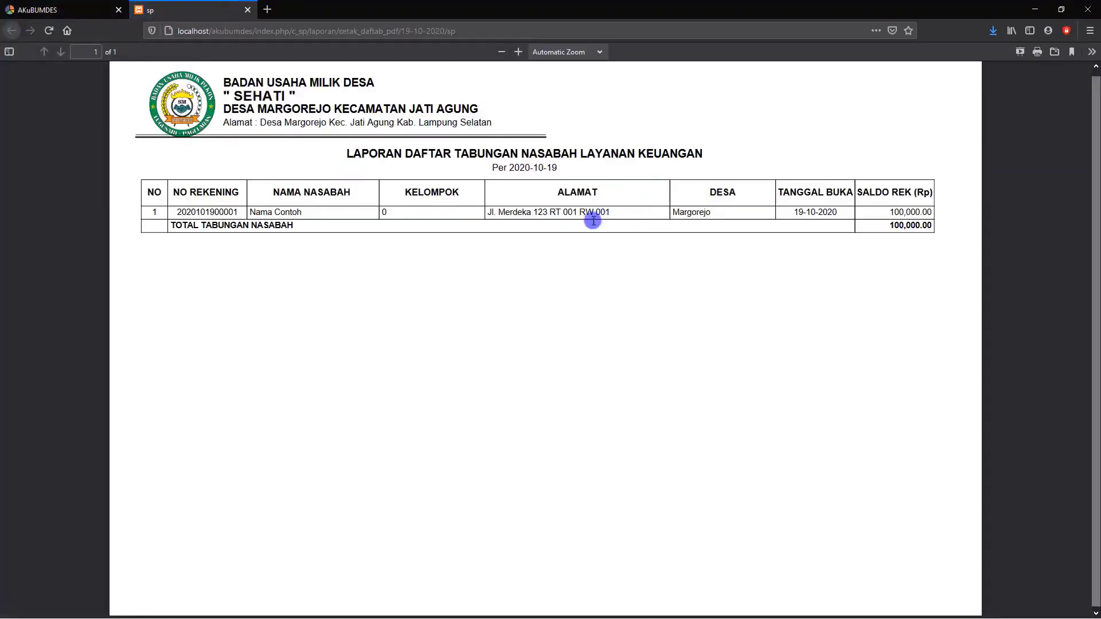
{"action": "left_click", "coordinate": [248, 10]}
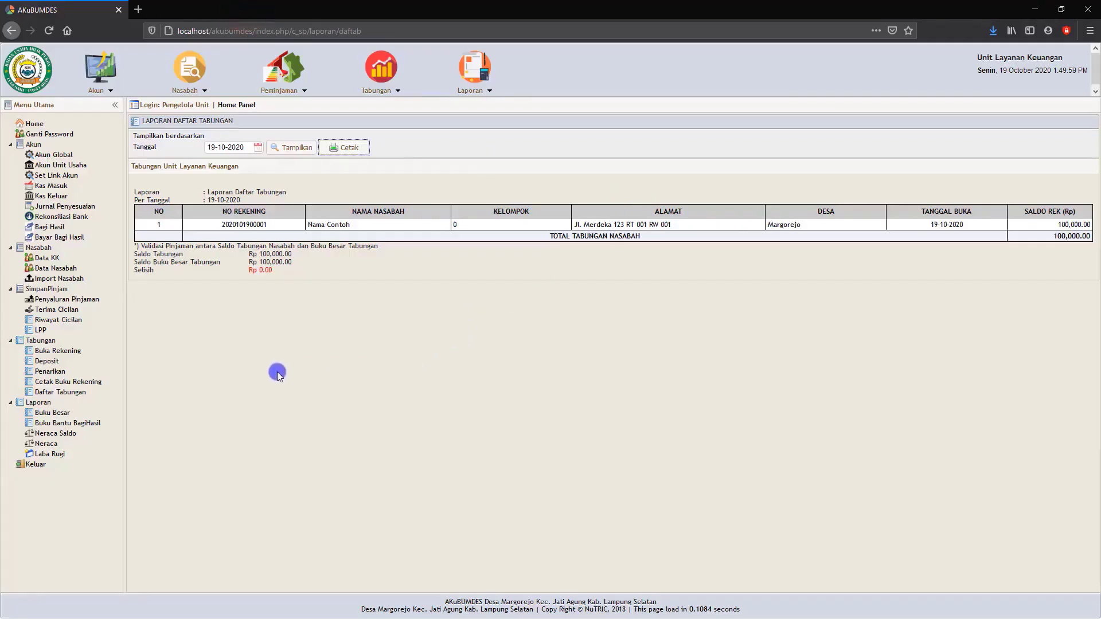
{"action": "left_click", "coordinate": [57, 425]}
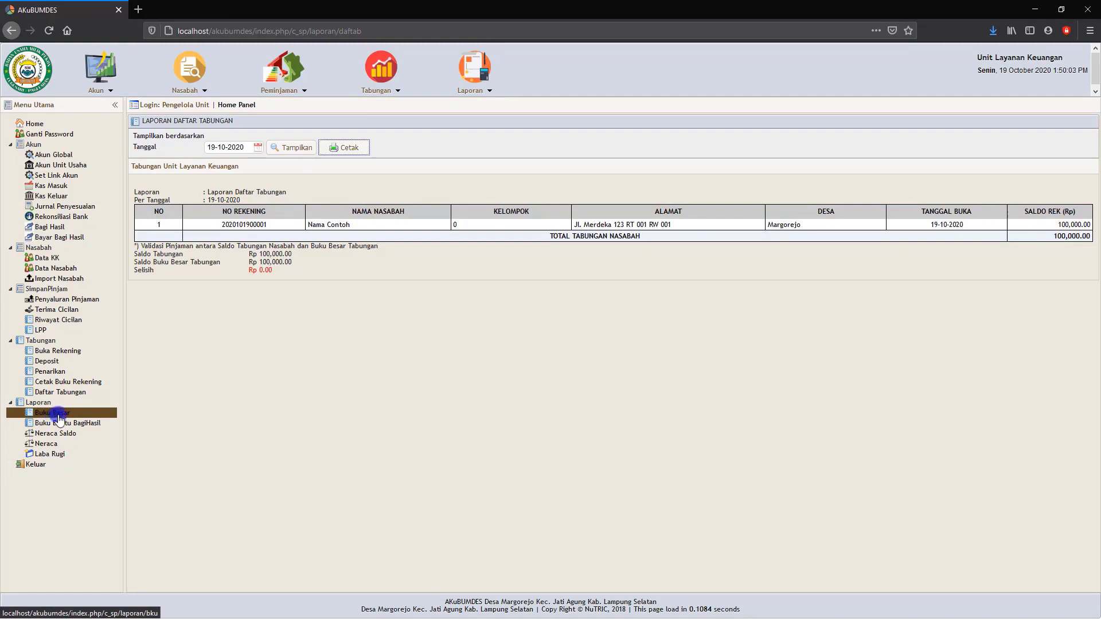
Display the Neraca balance sheet as of 19-10-2020 and review its asset, liability and equity sections.
{"action": "left_click", "coordinate": [49, 447]}
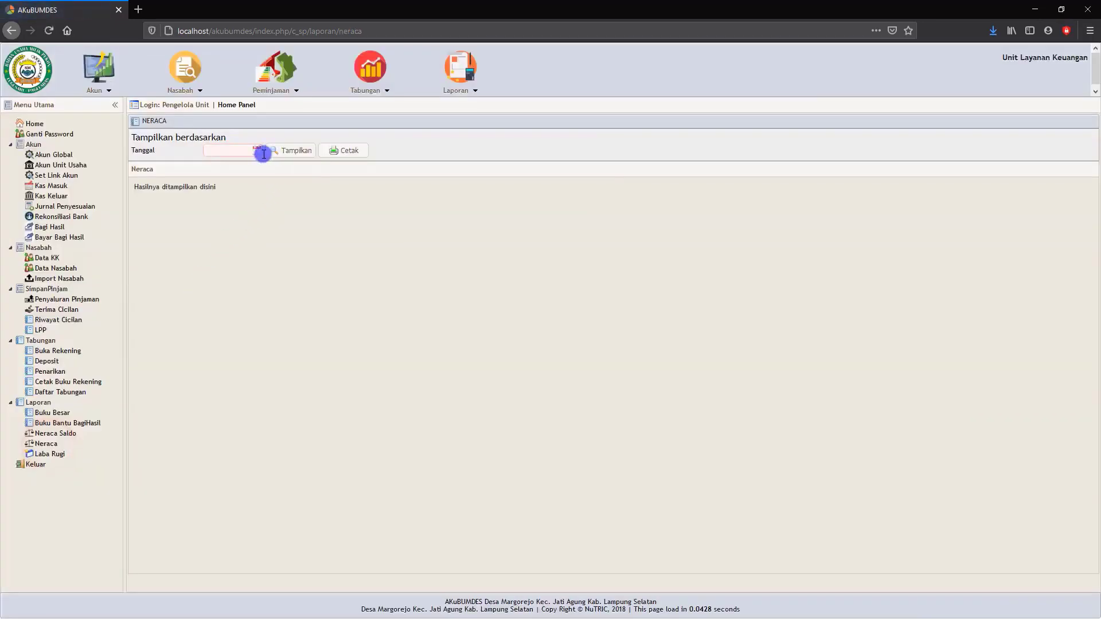
{"action": "left_click", "coordinate": [256, 151]}
{"action": "left_click", "coordinate": [225, 229]}
{"action": "left_click", "coordinate": [293, 152]}
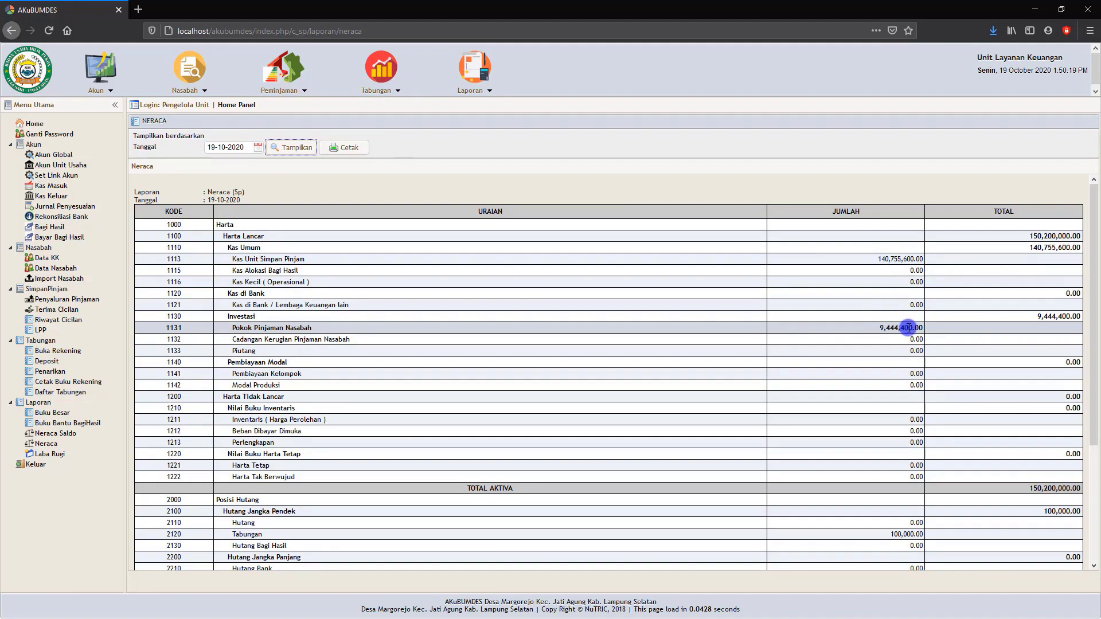
{"action": "scroll", "coordinate": [908, 327], "scroll_direction": "down", "scroll_amount": 3}
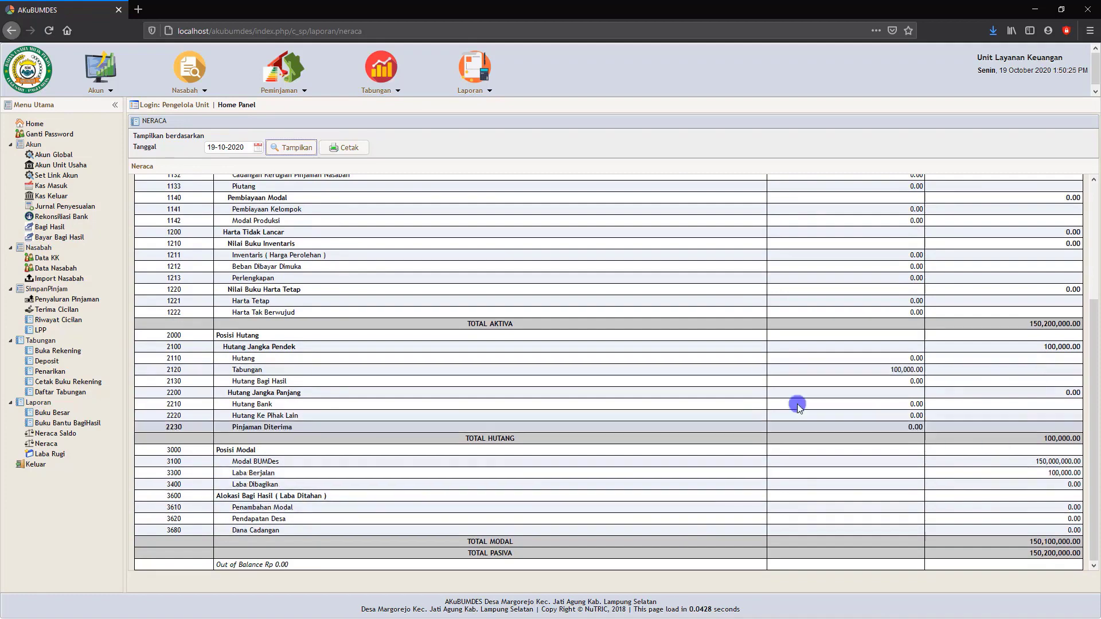
{"action": "scroll", "coordinate": [454, 363], "scroll_direction": "up", "scroll_amount": 3}
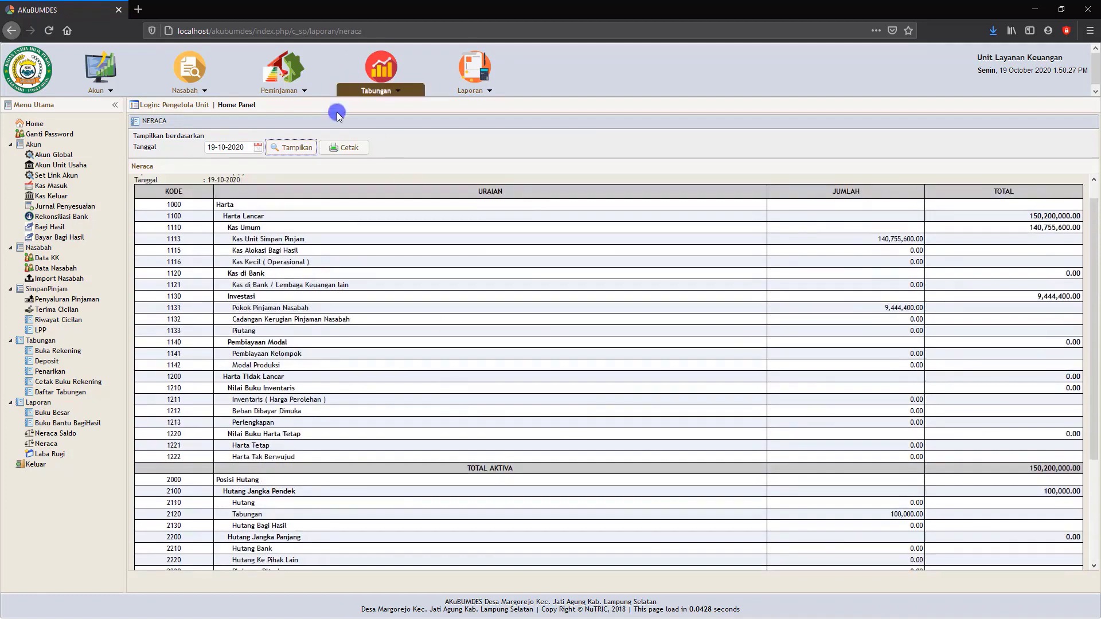
View the full printable version of the Neraca report and close it.
{"action": "left_click", "coordinate": [343, 147]}
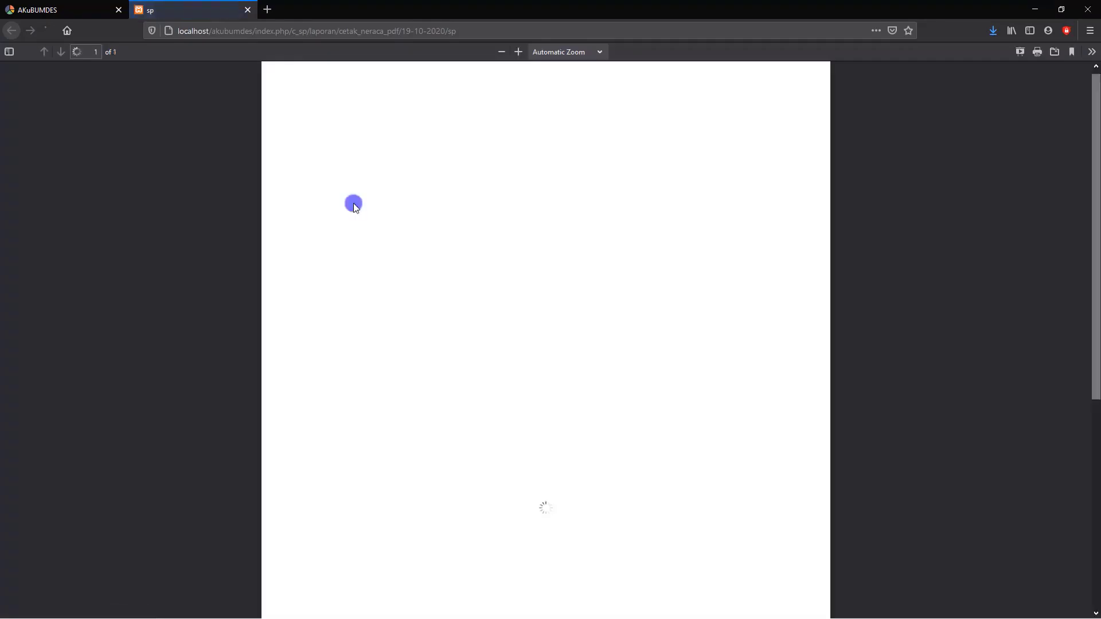
{"action": "scroll", "coordinate": [354, 203], "scroll_direction": "down", "scroll_amount": 3}
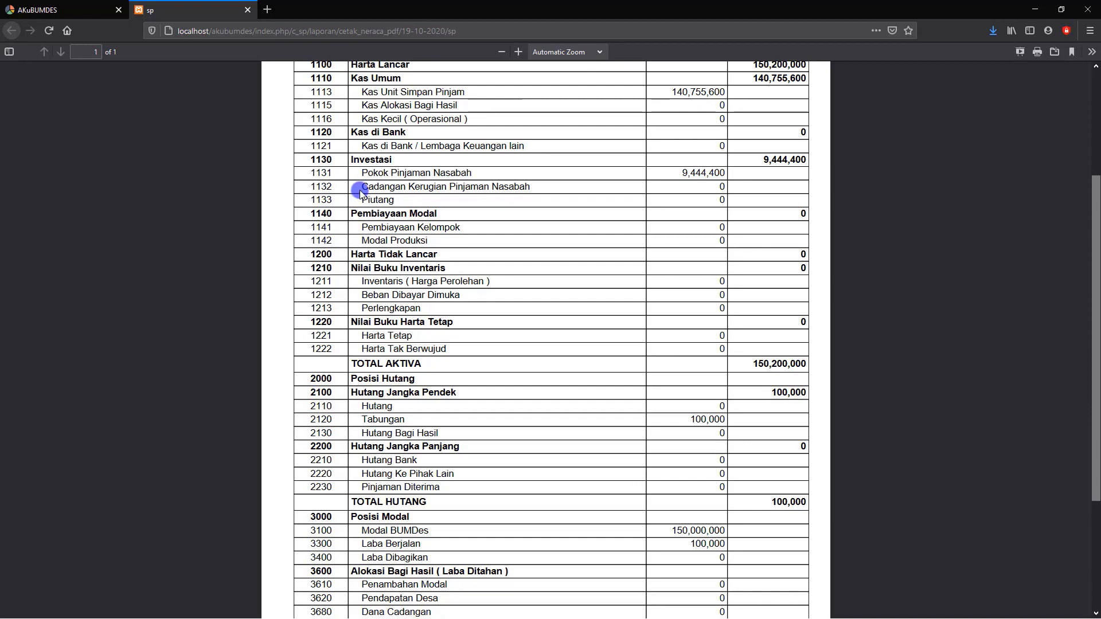
{"action": "scroll", "coordinate": [361, 193], "scroll_direction": "up", "scroll_amount": 3}
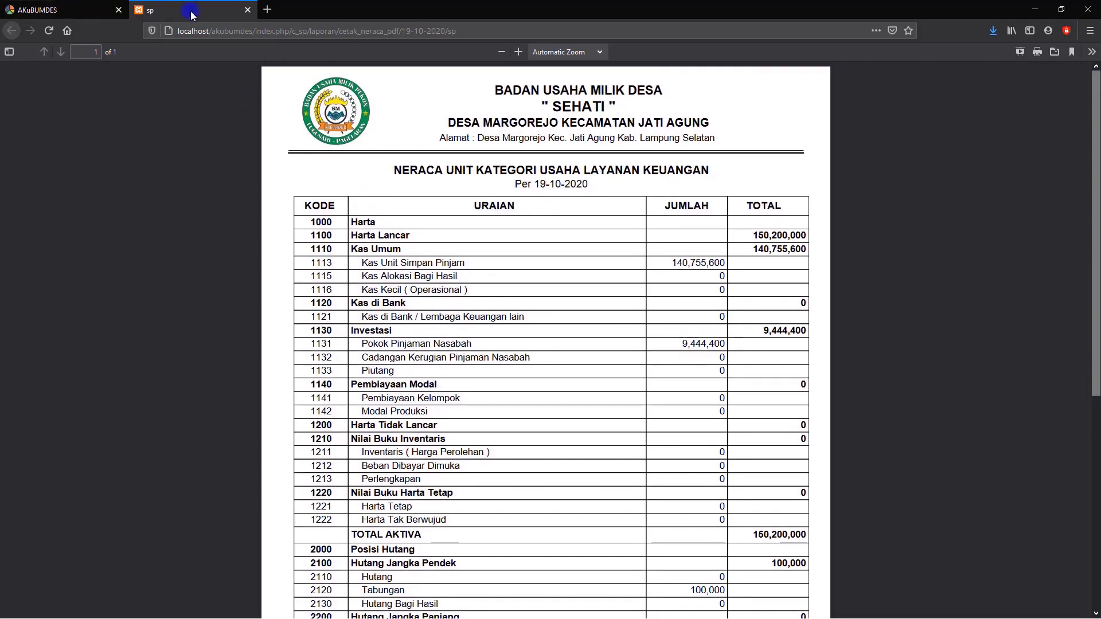
{"action": "left_click", "coordinate": [248, 10]}
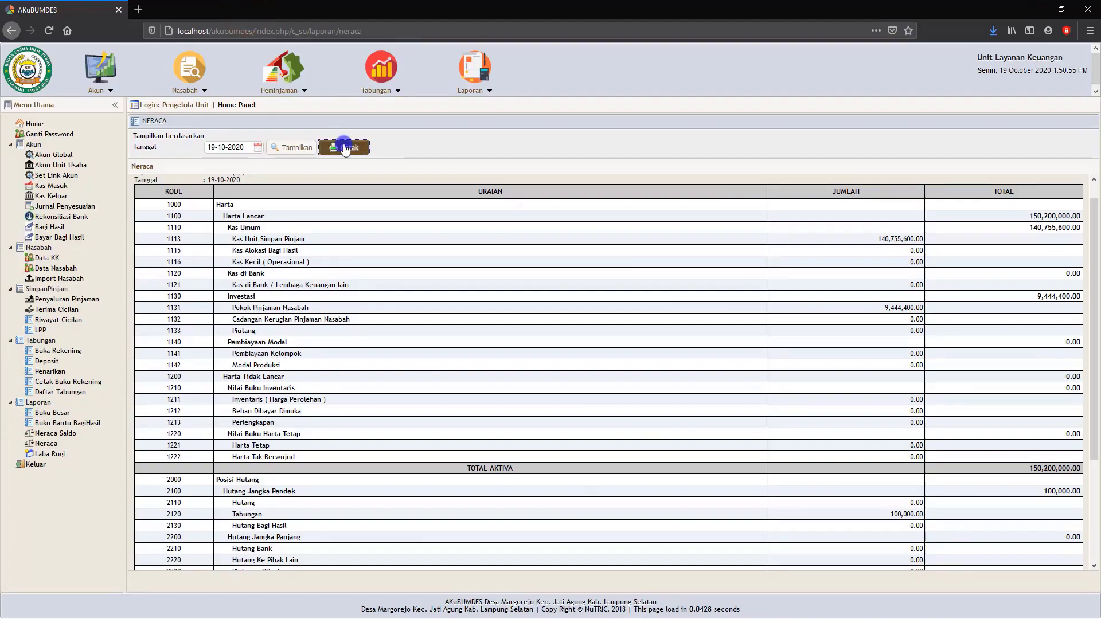